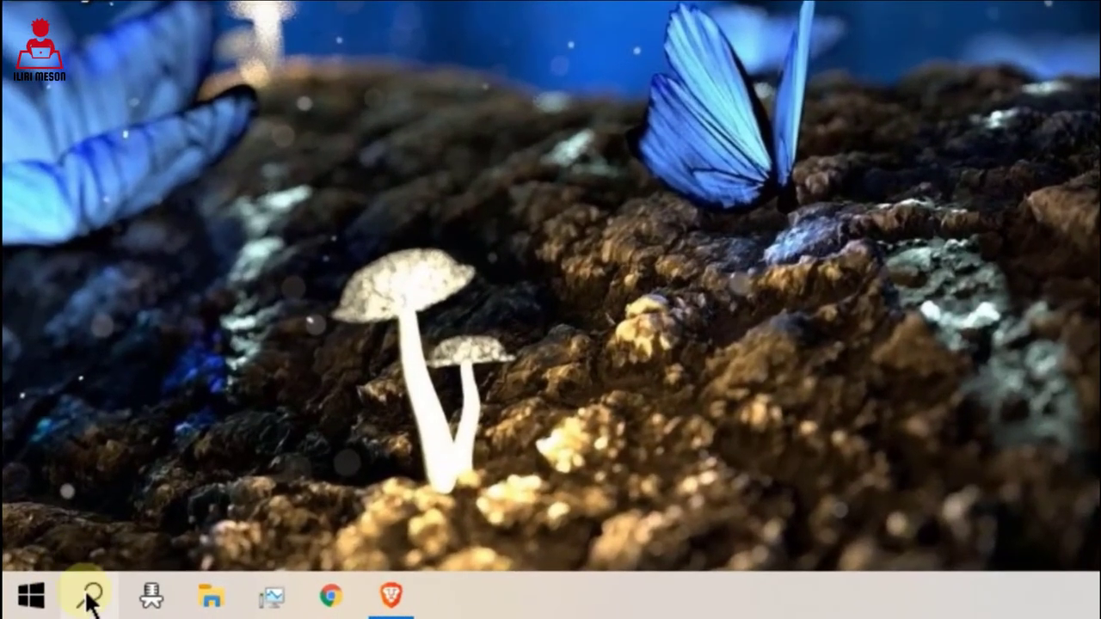
Step: Search Windows for msconfig and open the System Configuration app
click(74, 596)
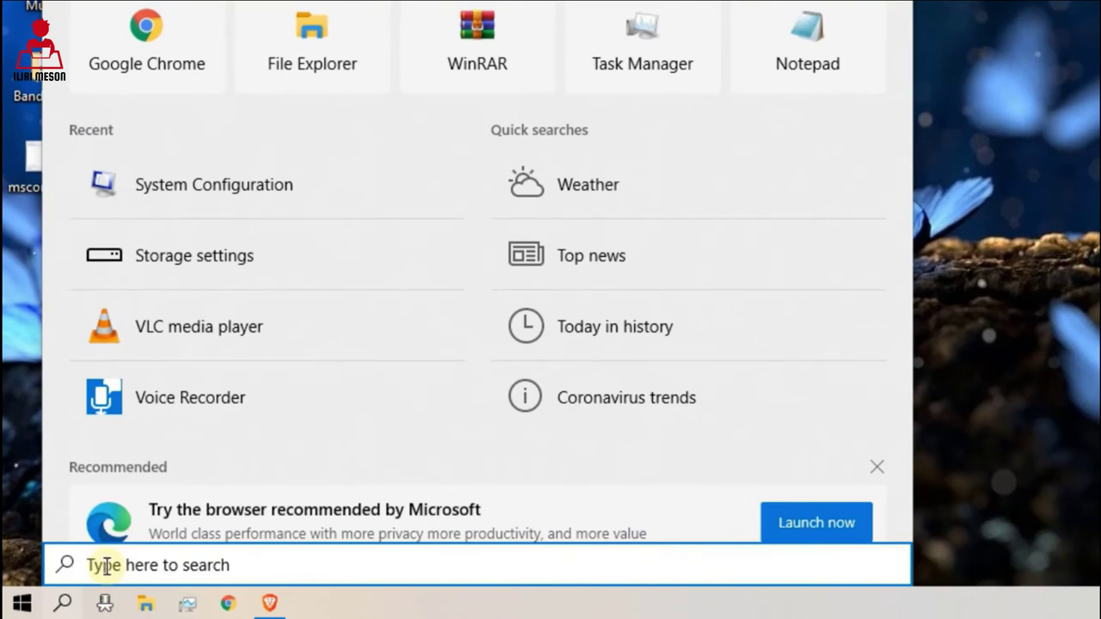
text(co)
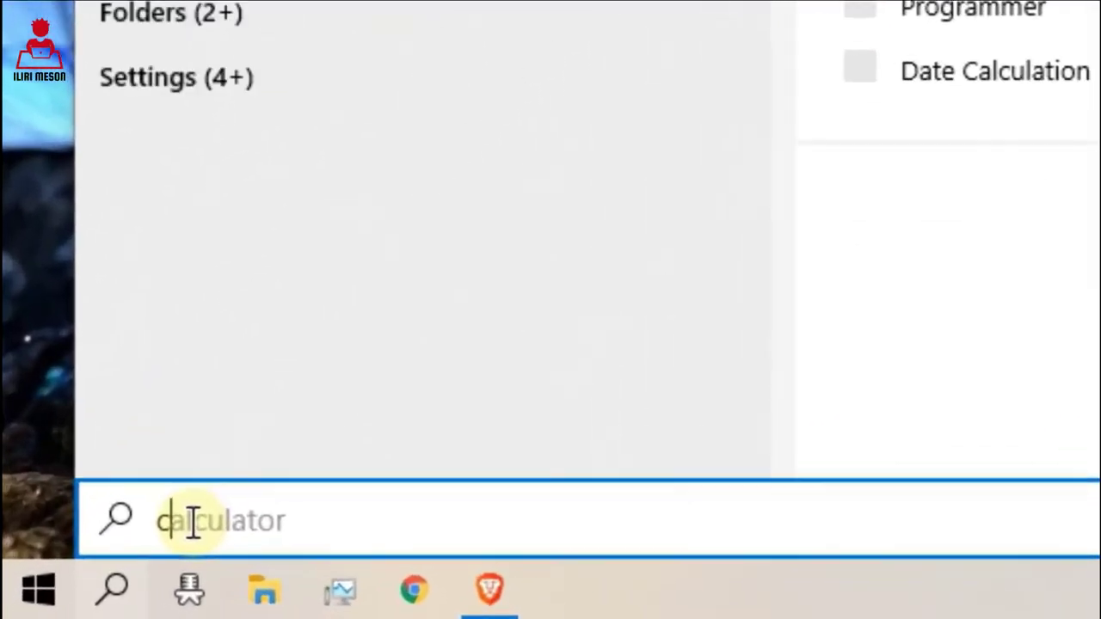
key(BackSpace)
key(BackSpace)
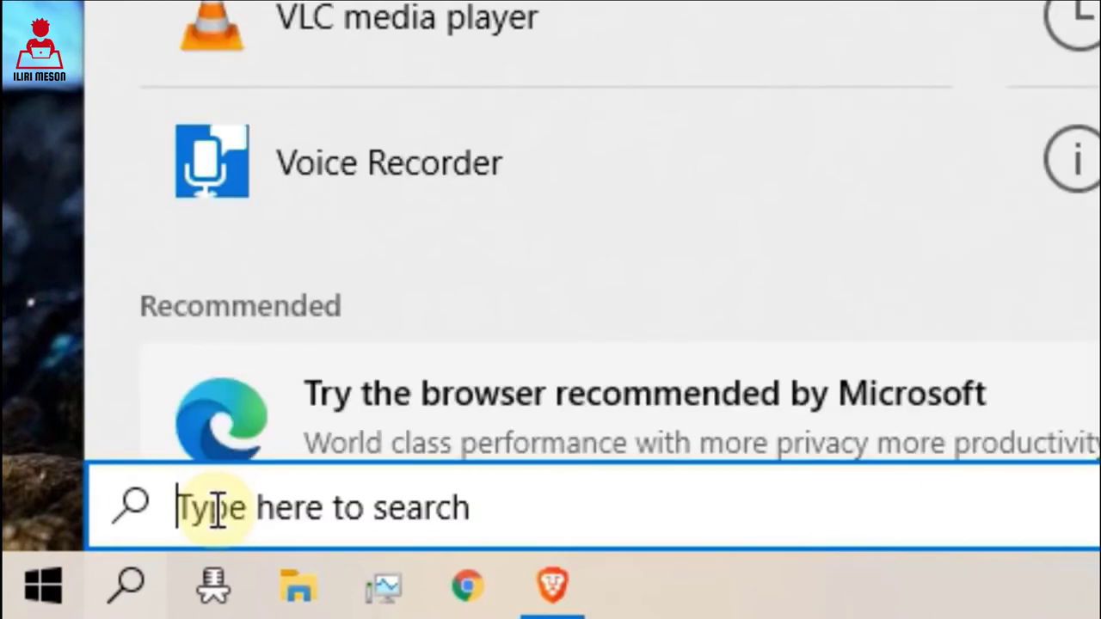
text(m)
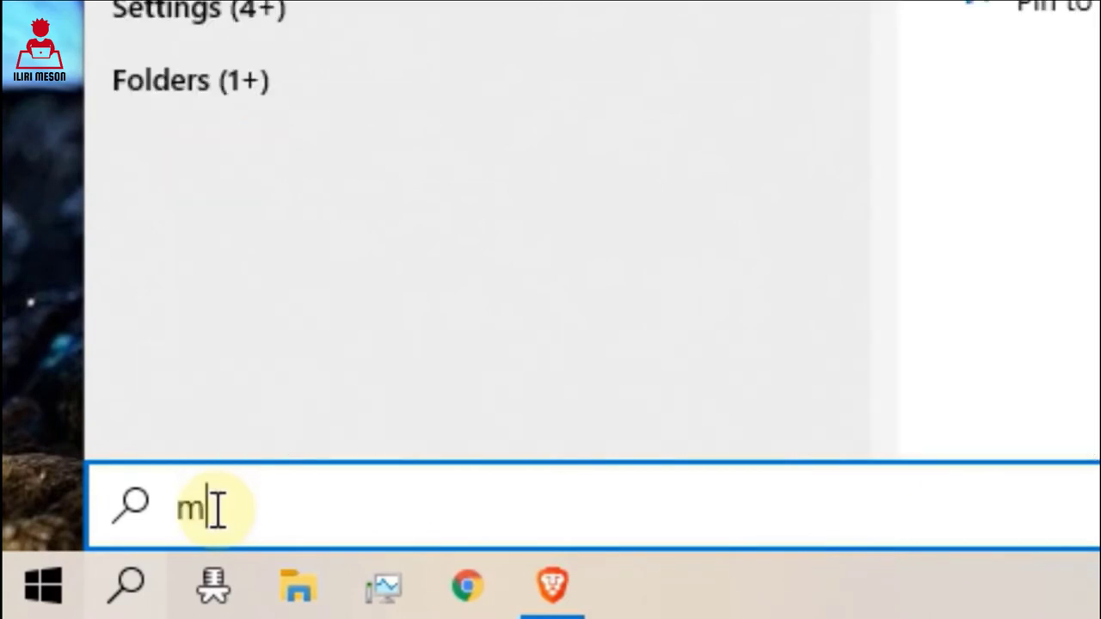
text(sco)
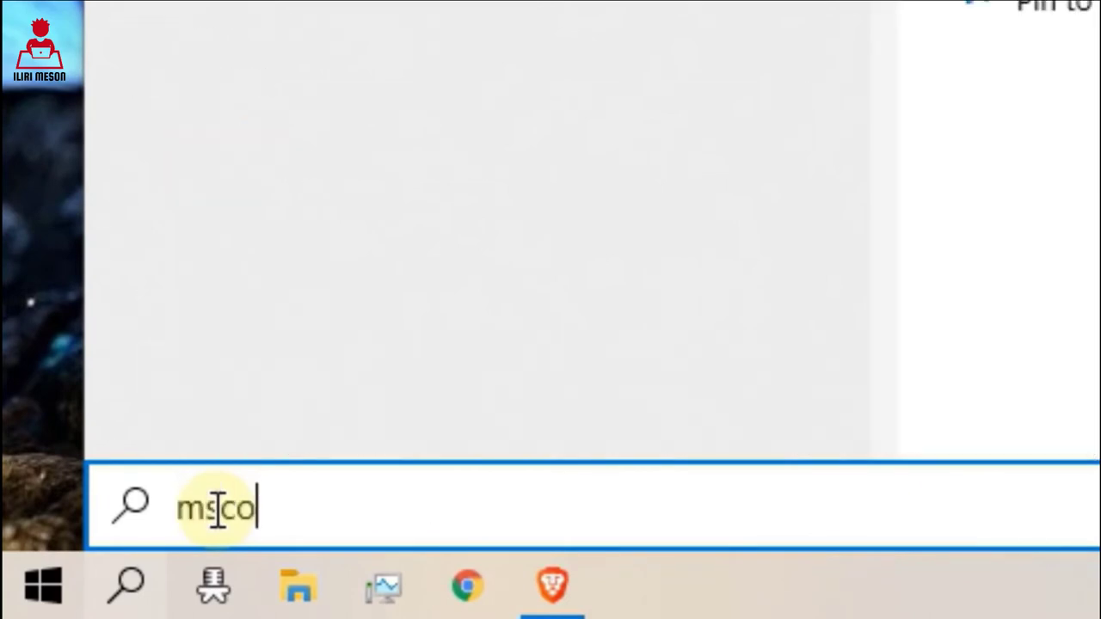
text(nfig)
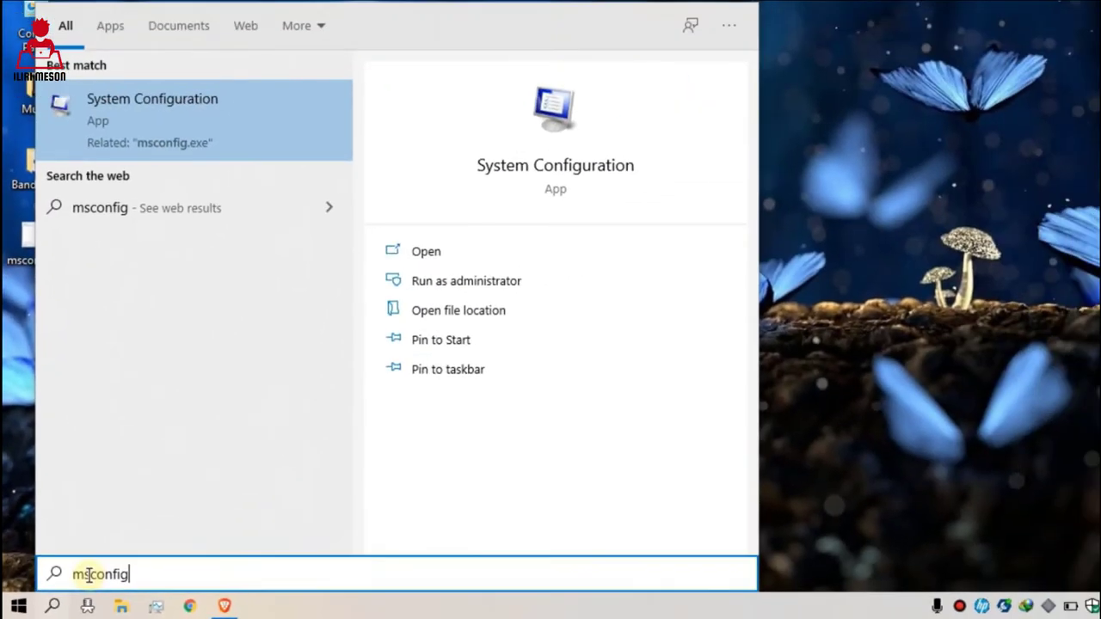
click(421, 256)
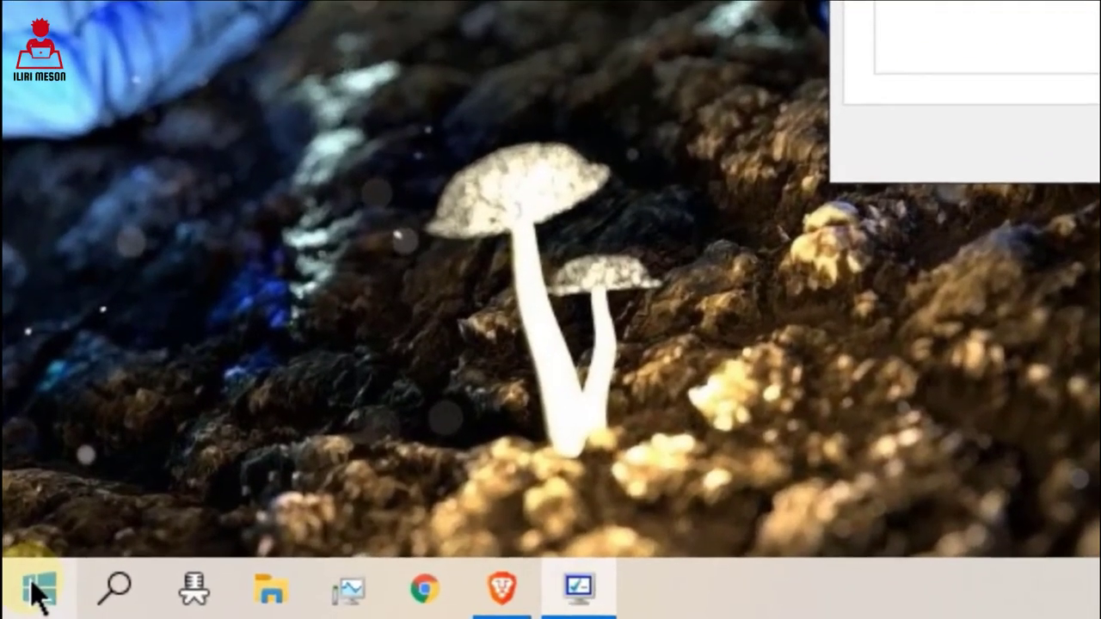
click(30, 599)
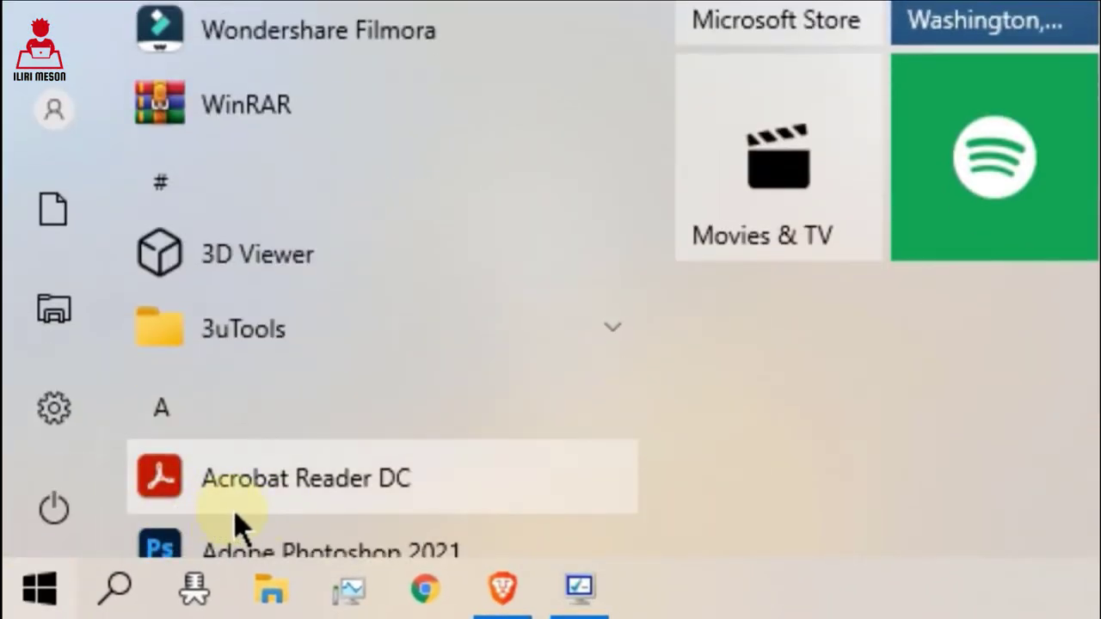
click(43, 598)
right_click(39, 600)
click(150, 387)
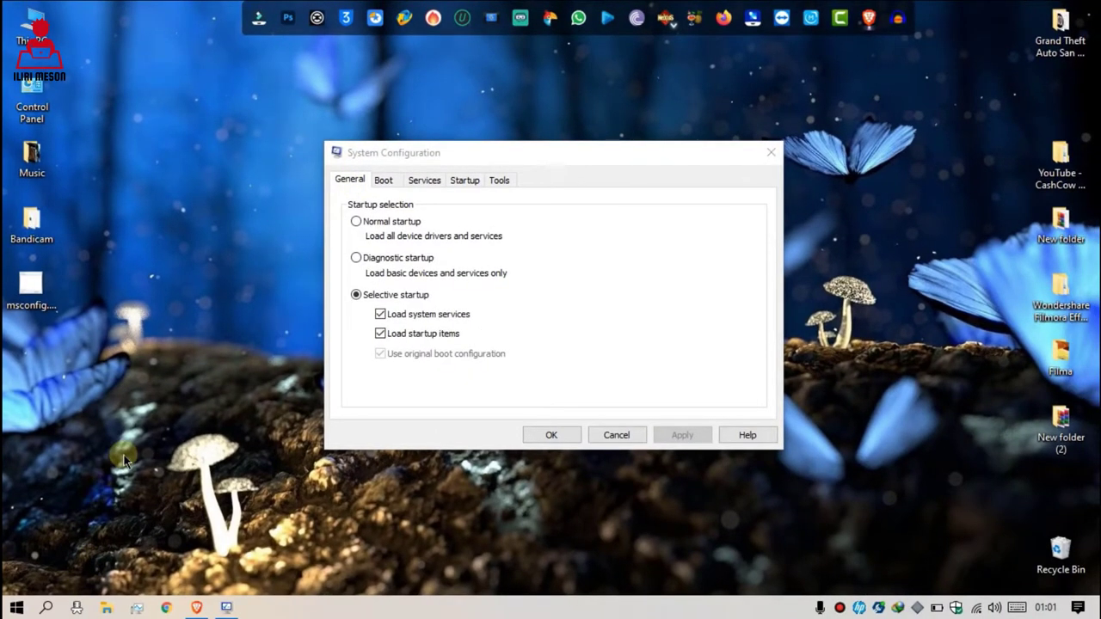
Step: Display the services in System Configuration, hide all Microsoft services and look through the remaining ones
drag(474, 153, 436, 129)
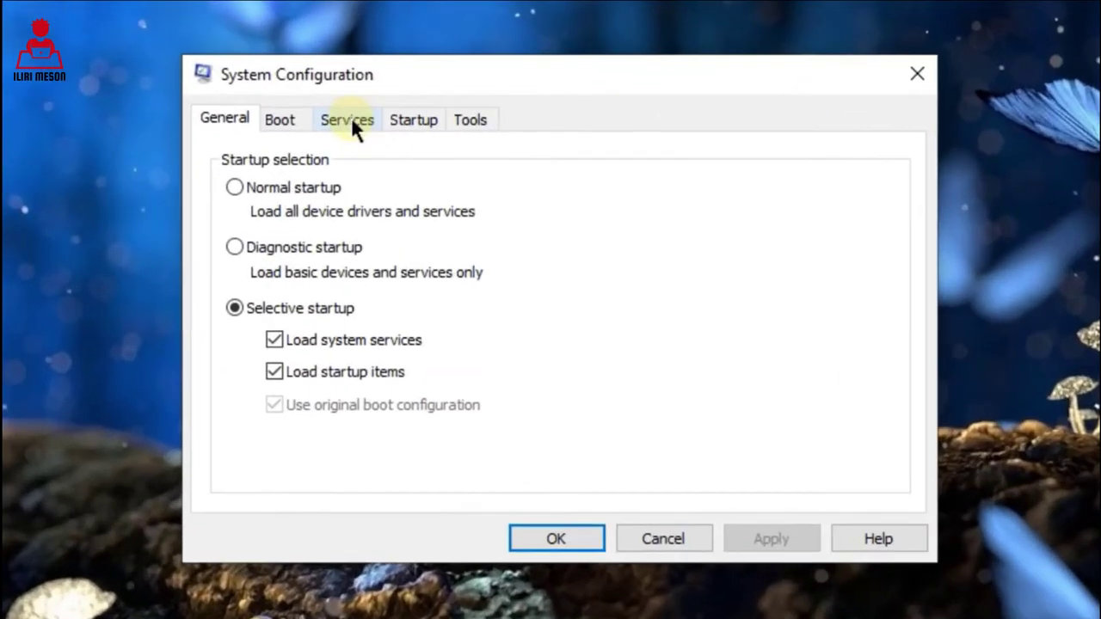
click(349, 120)
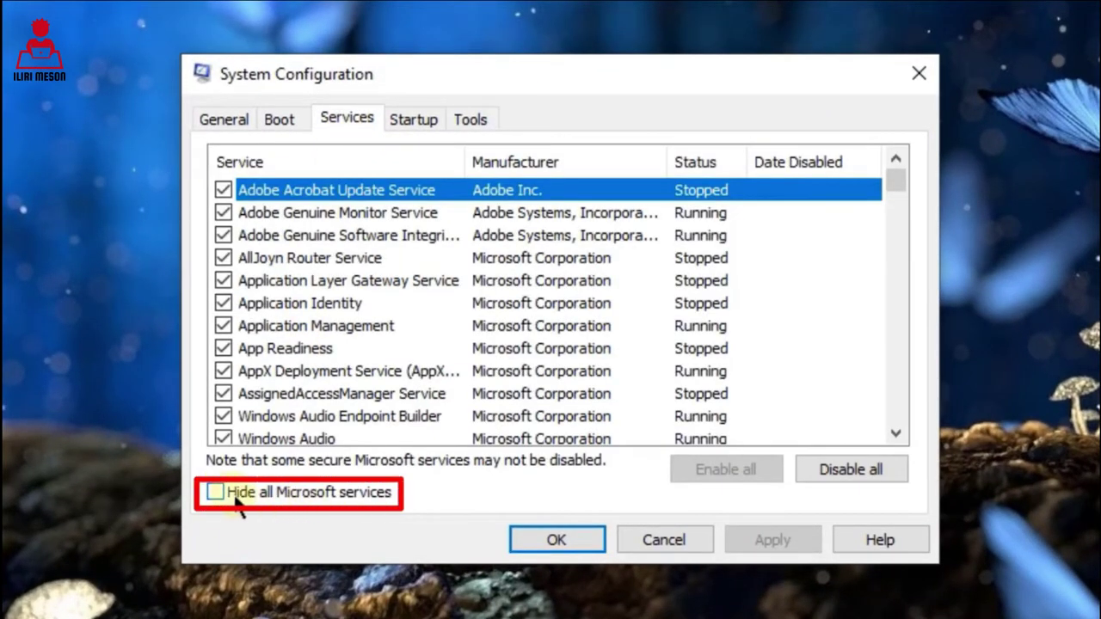
click(330, 495)
scroll(427, 279, down, 12)
scroll(428, 280, up, 12)
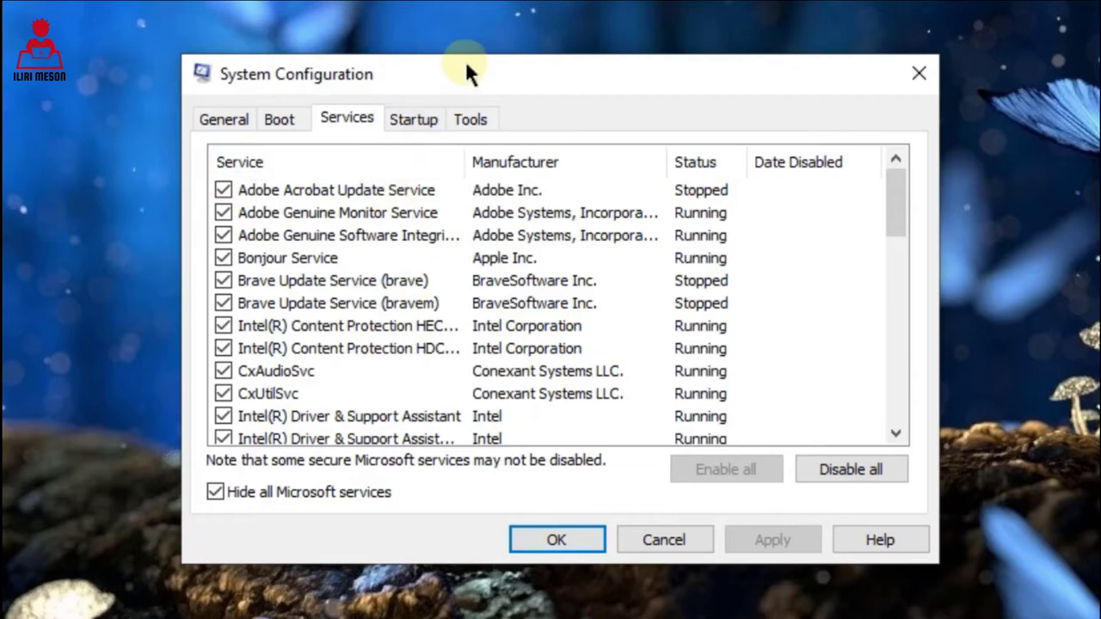
drag(466, 65, 504, 59)
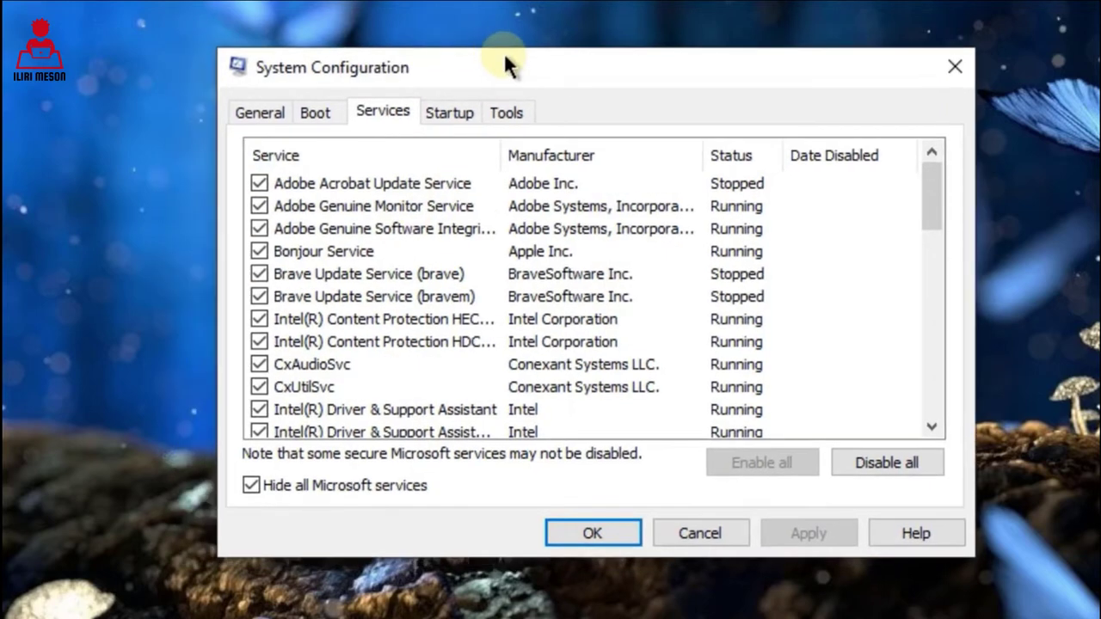
Step: Untick the three Adobe services, Bonjour Service, both Brave Update services and Epic Online Services
click(259, 251)
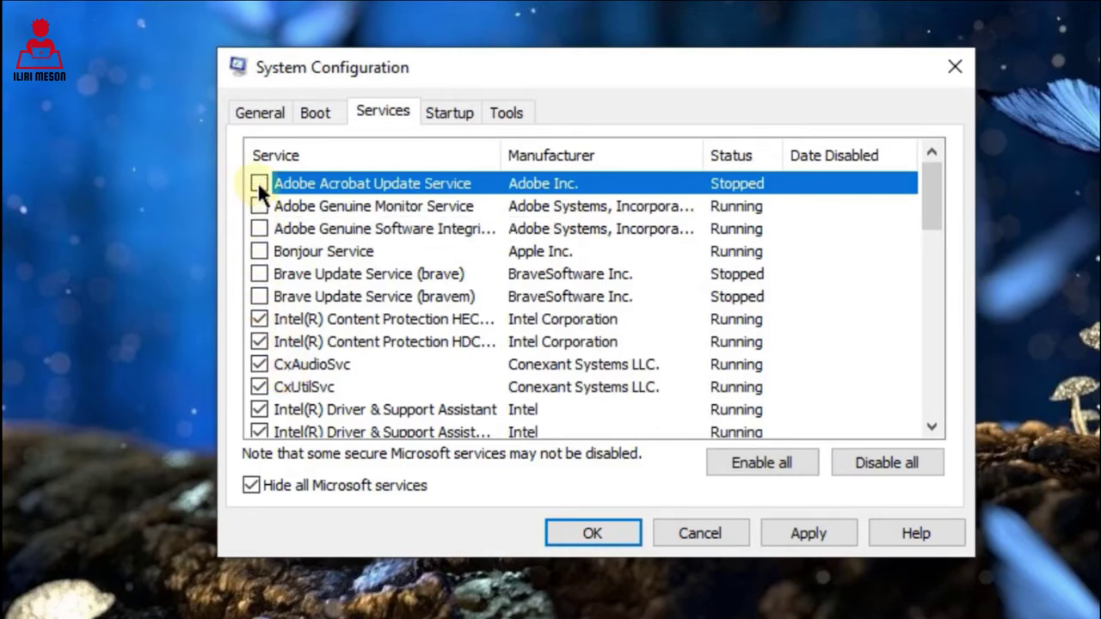
scroll(376, 277, down, 2)
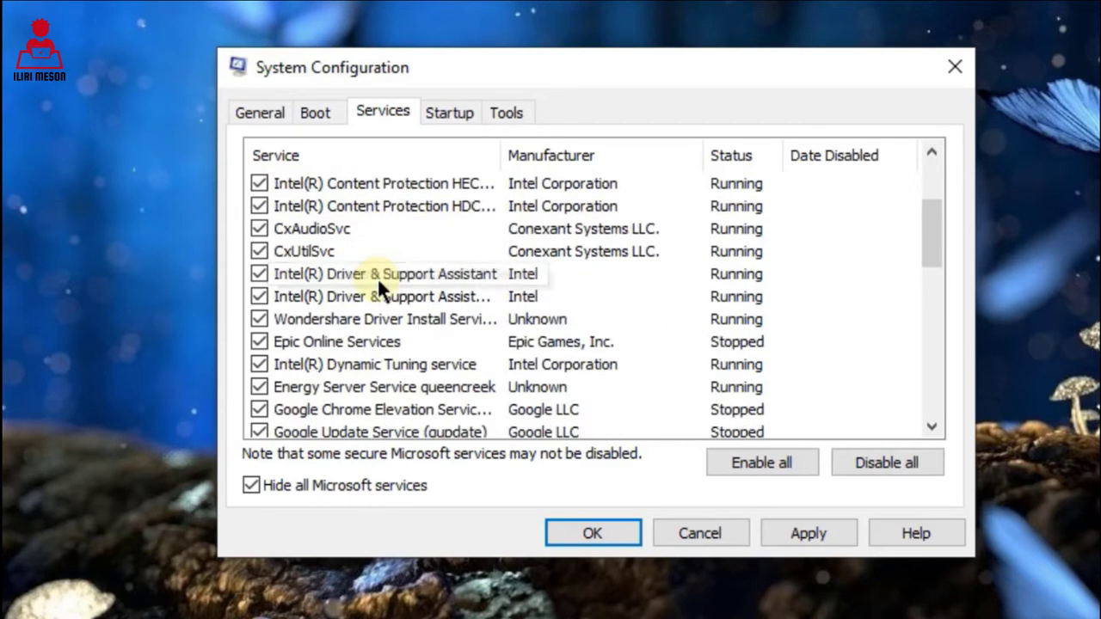
click(259, 342)
scroll(338, 391, down, 1)
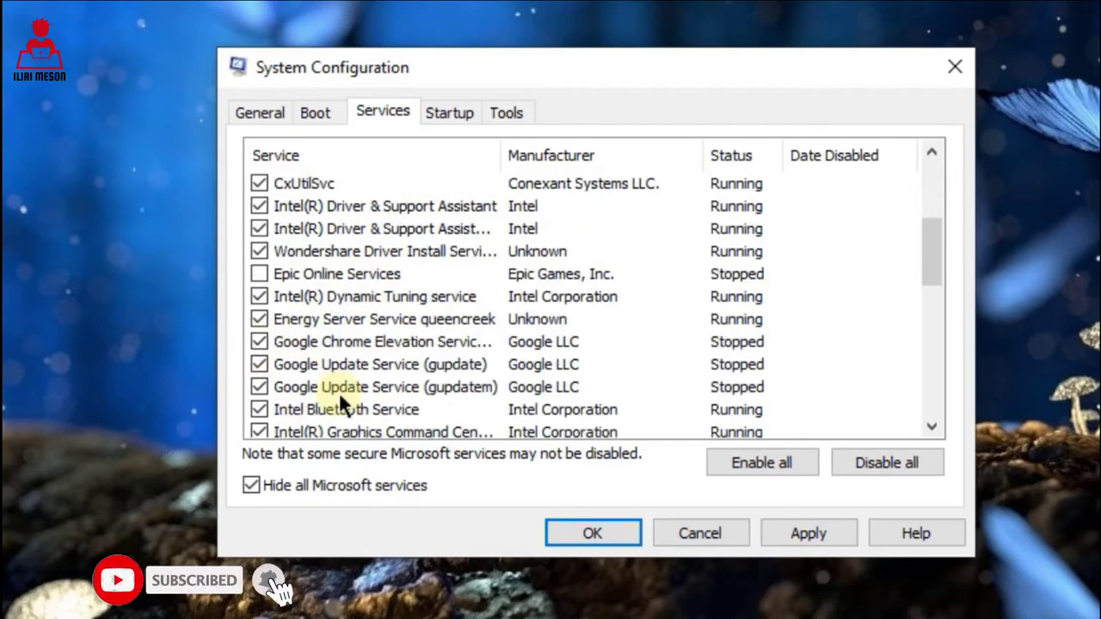
Step: Untick the Google Chrome Elevation Service and both Google Update services, gupdate and gupdatem
click(258, 342)
click(259, 364)
click(259, 387)
Step: Untick Mozilla Maintenance Service and TeamViewer, and review the rest of the service list
scroll(256, 387, down, 1)
scroll(257, 385, down, 3)
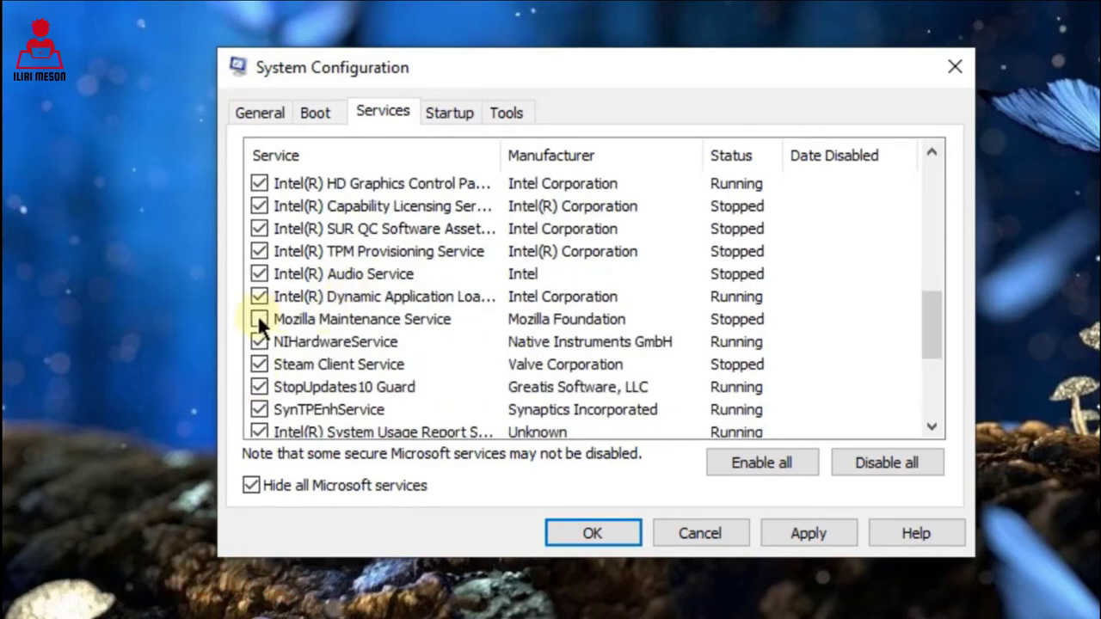
scroll(335, 393, down, 1)
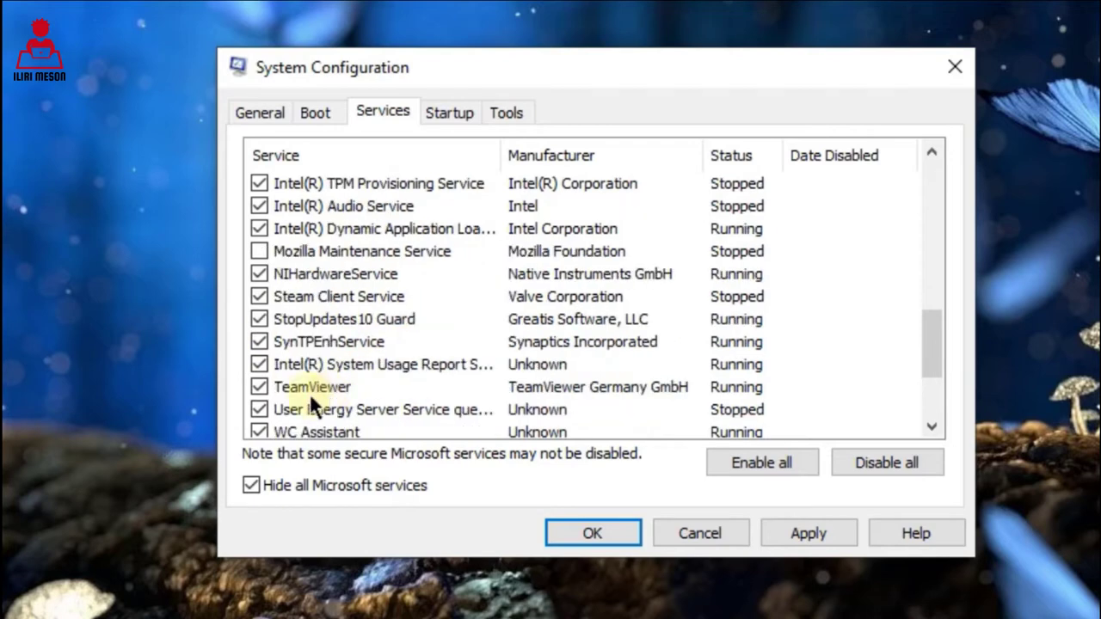
scroll(401, 383, down, 1)
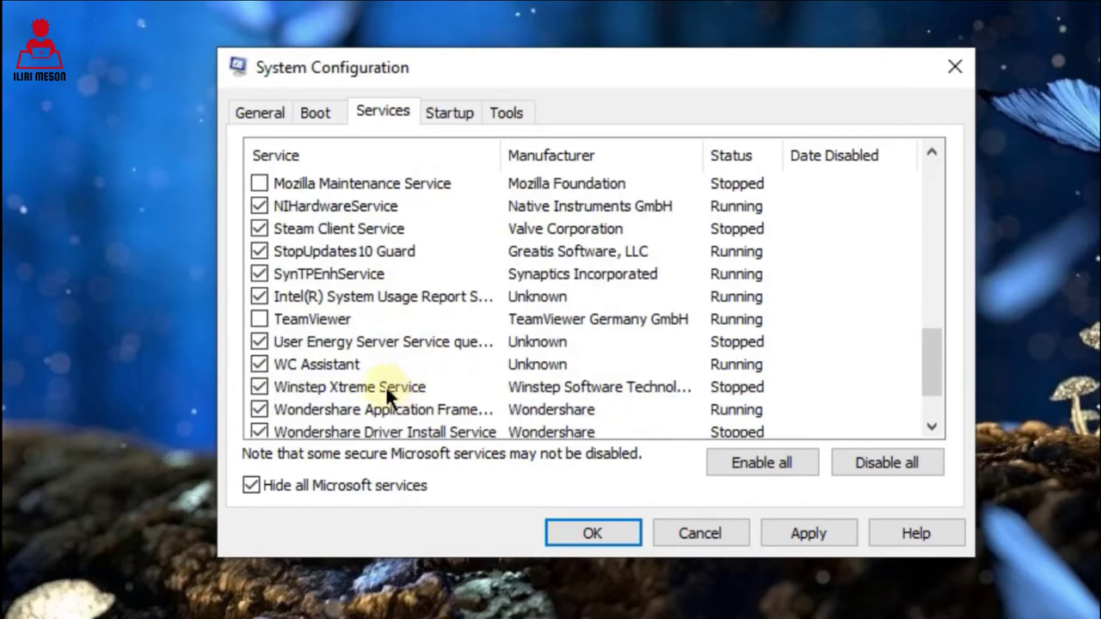
scroll(361, 385, down, 1)
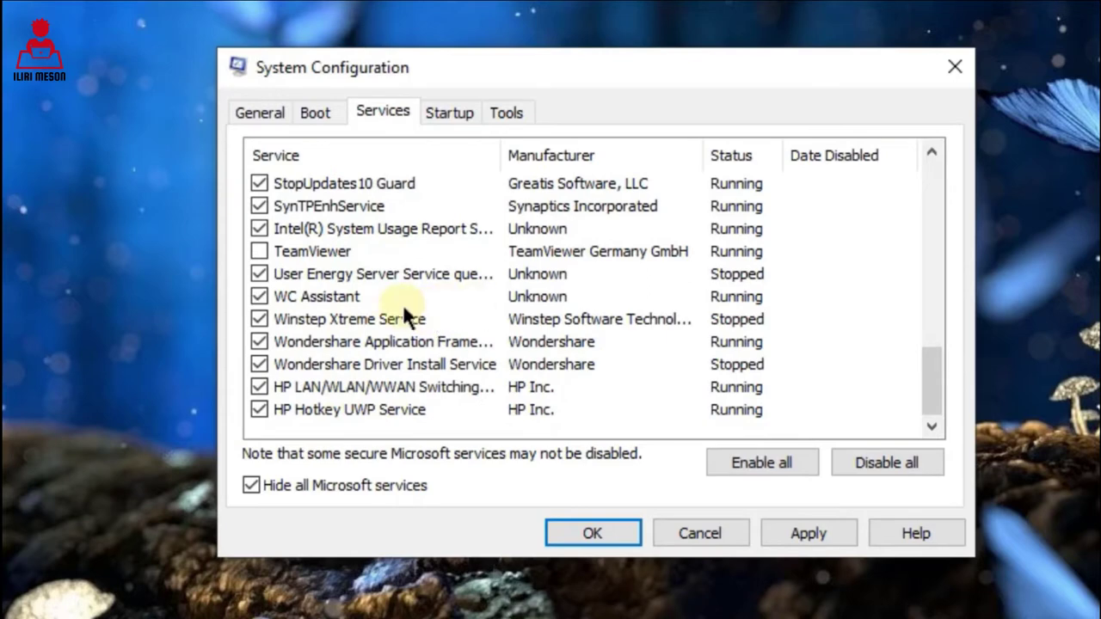
scroll(465, 259, up, 1)
scroll(466, 260, up, 2)
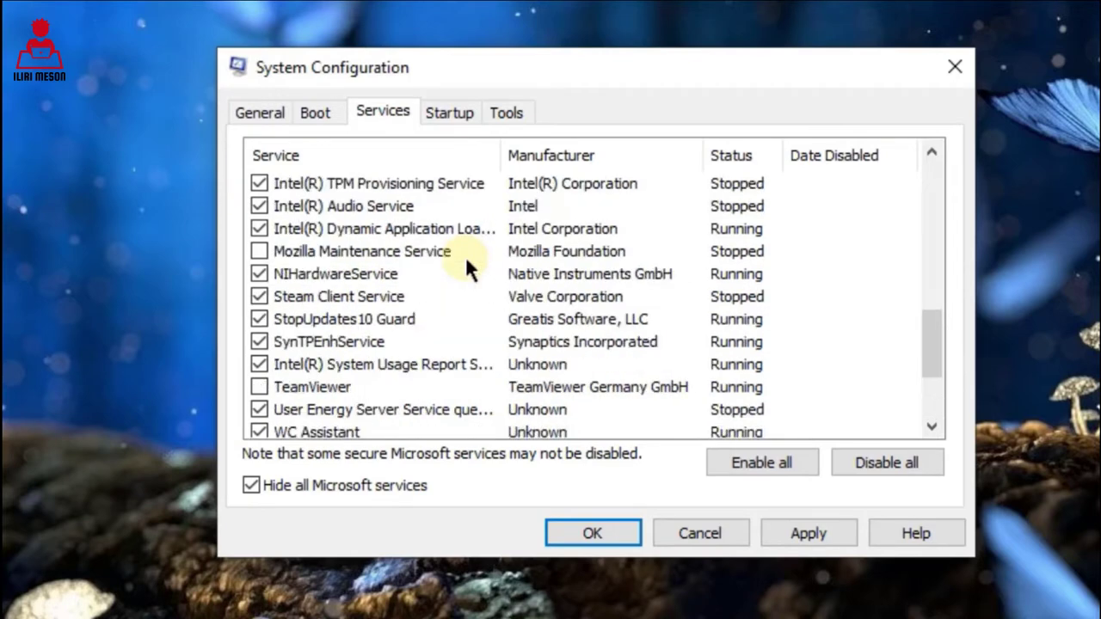
scroll(516, 292, up, 2)
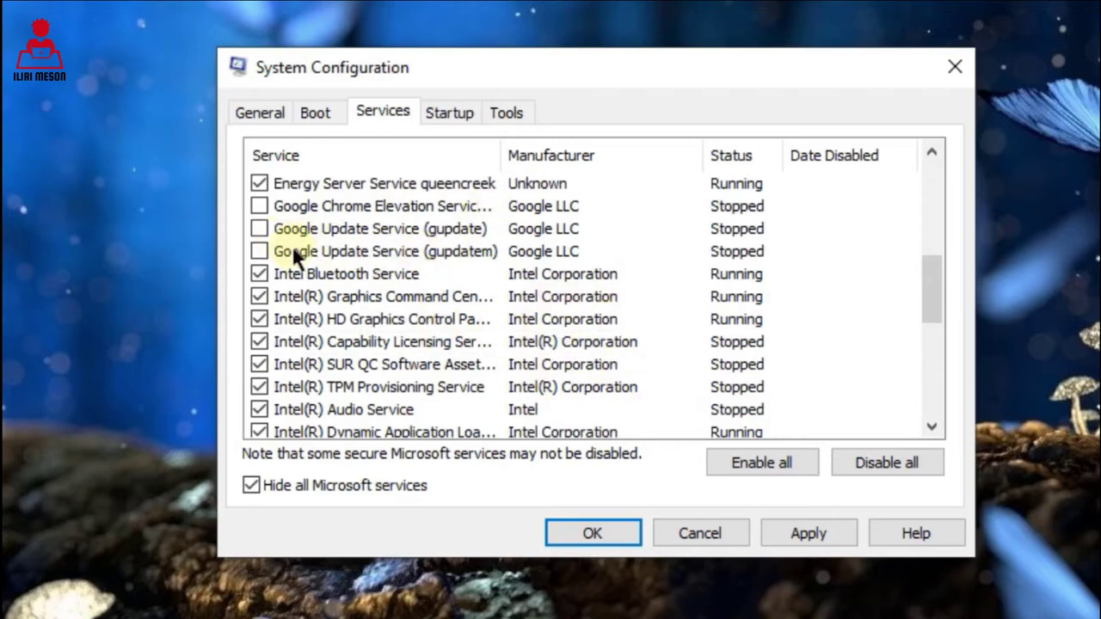
Step: Open the startup items in Task Manager and disable Adobe GC Invoker Utility and Adobe Updater Startup Utility
click(450, 121)
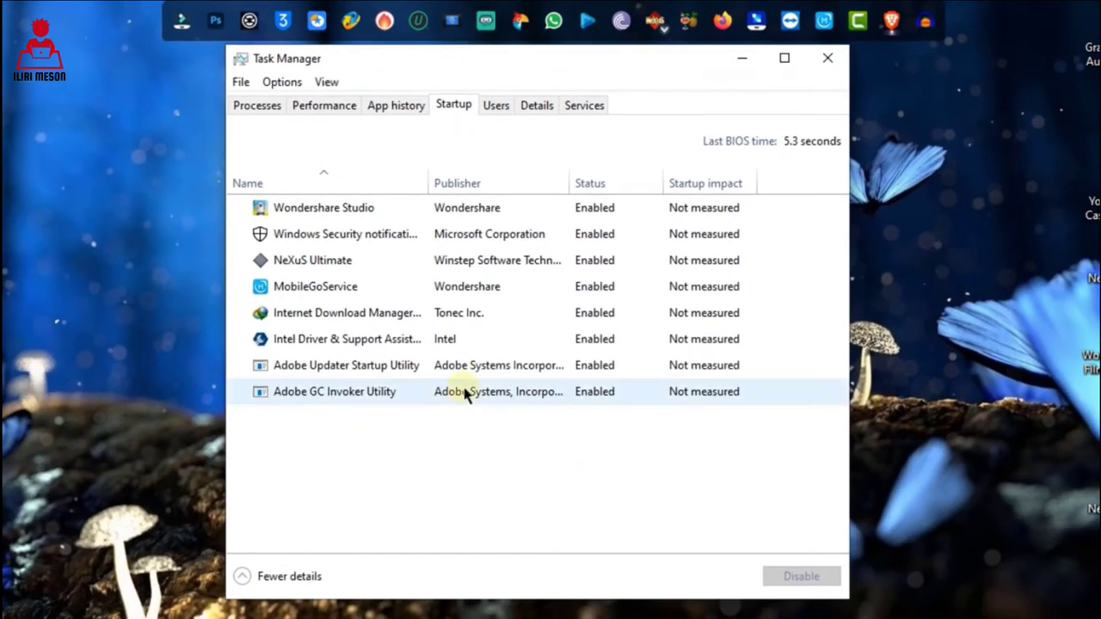
click(471, 399)
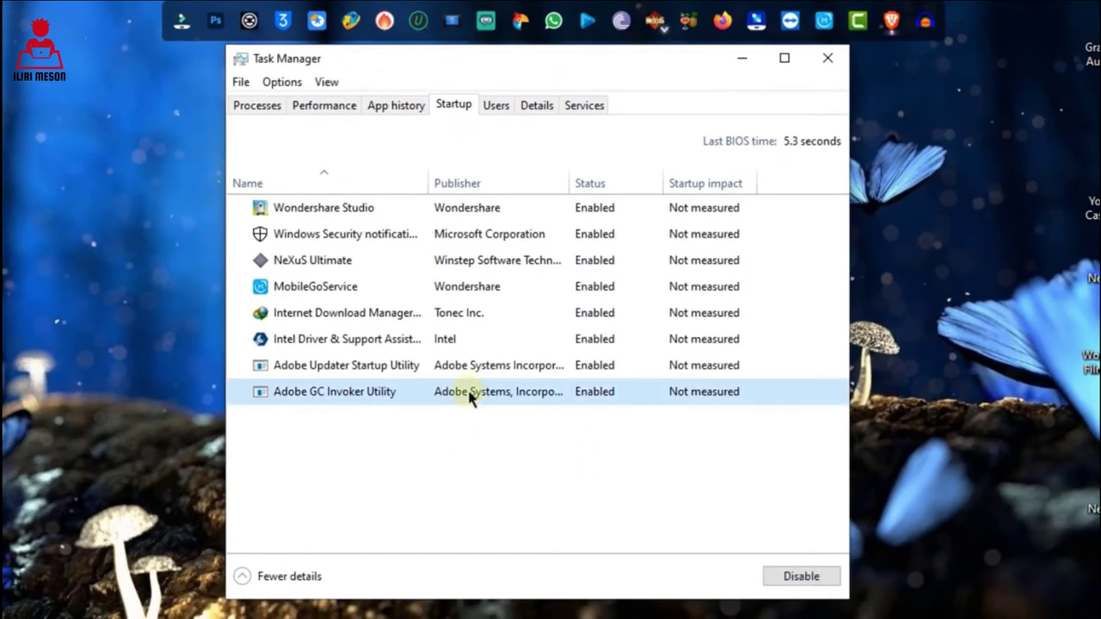
right_click(395, 393)
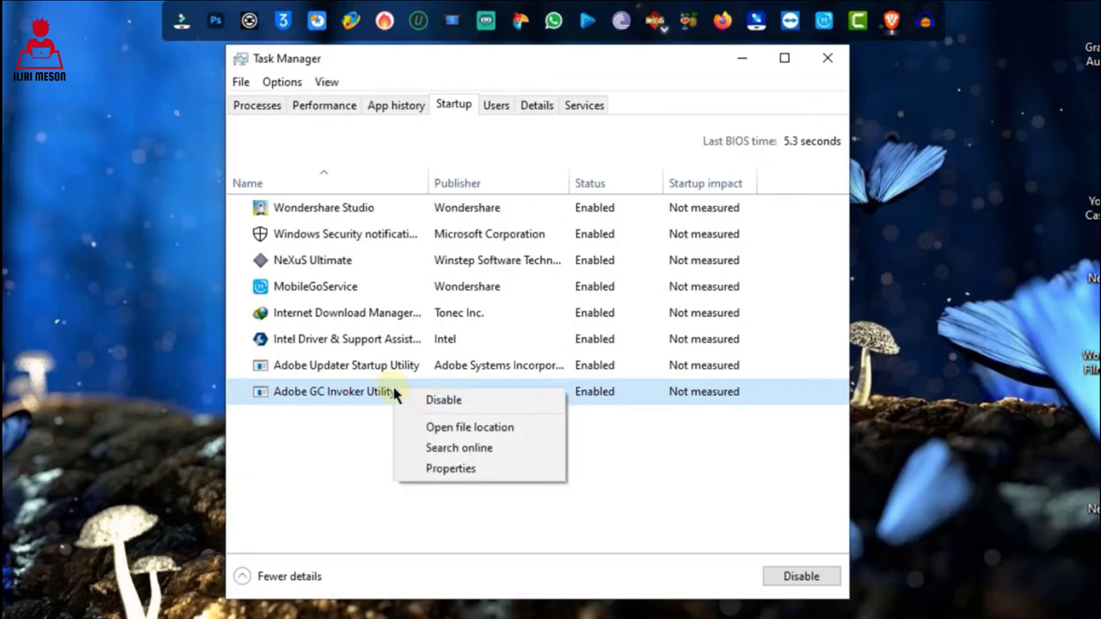
click(449, 400)
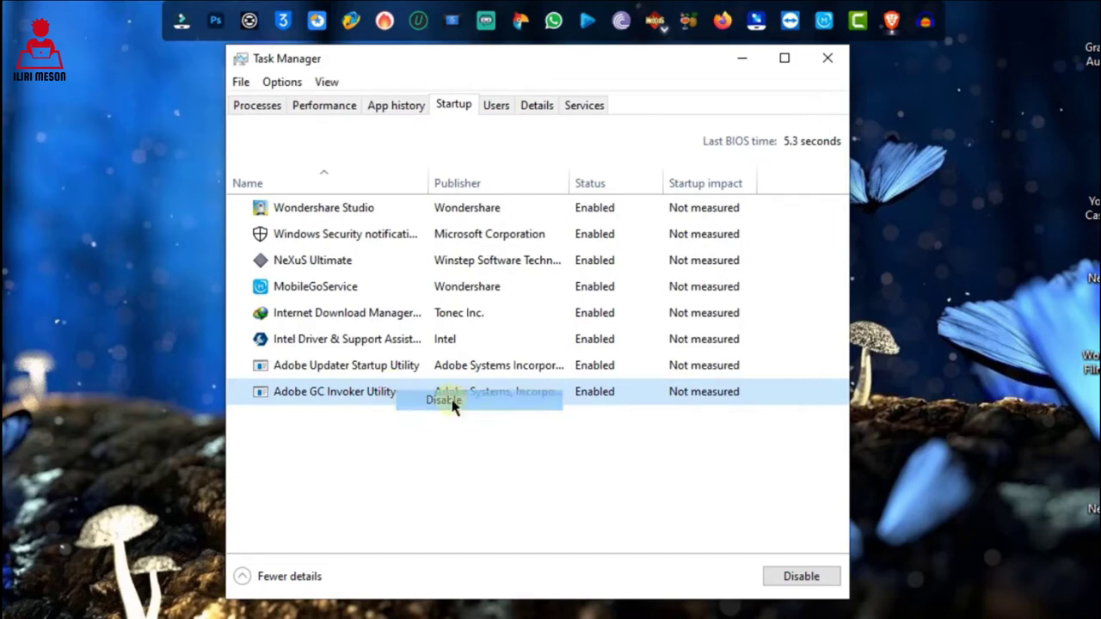
right_click(496, 369)
click(510, 379)
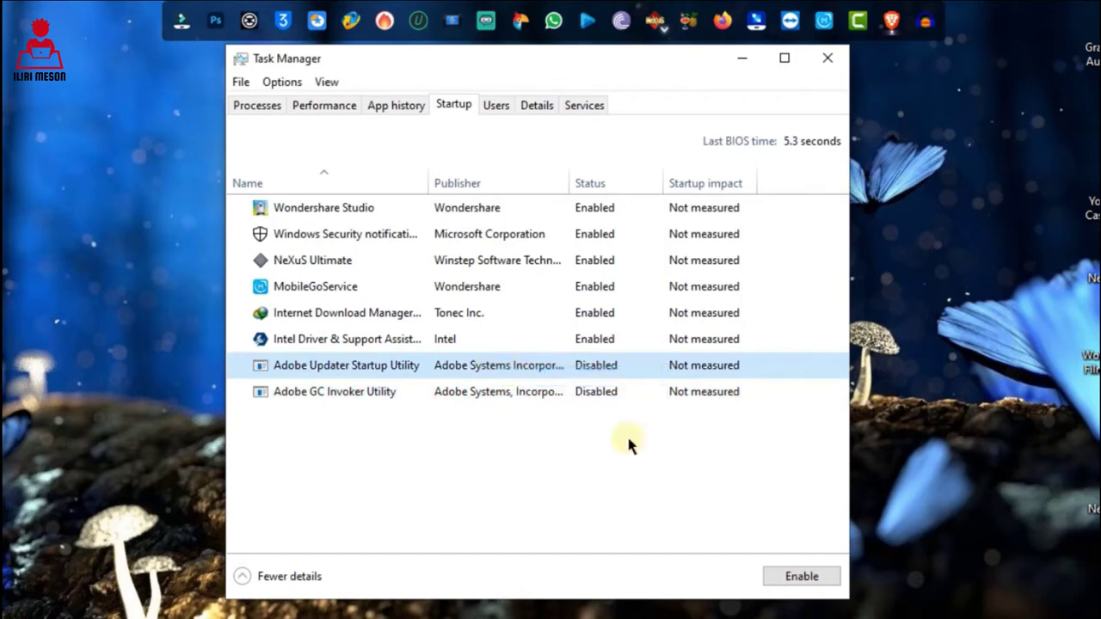
Step: Disable Wondershare Studio at startup, and close both Task Manager and System Configuration
click(361, 211)
click(798, 580)
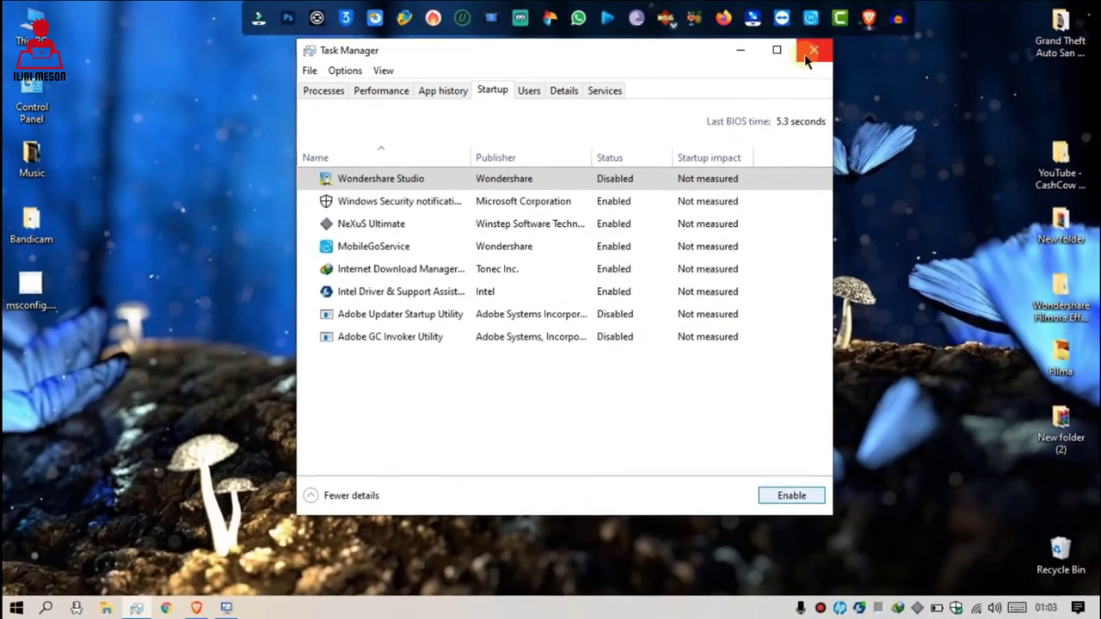
click(805, 54)
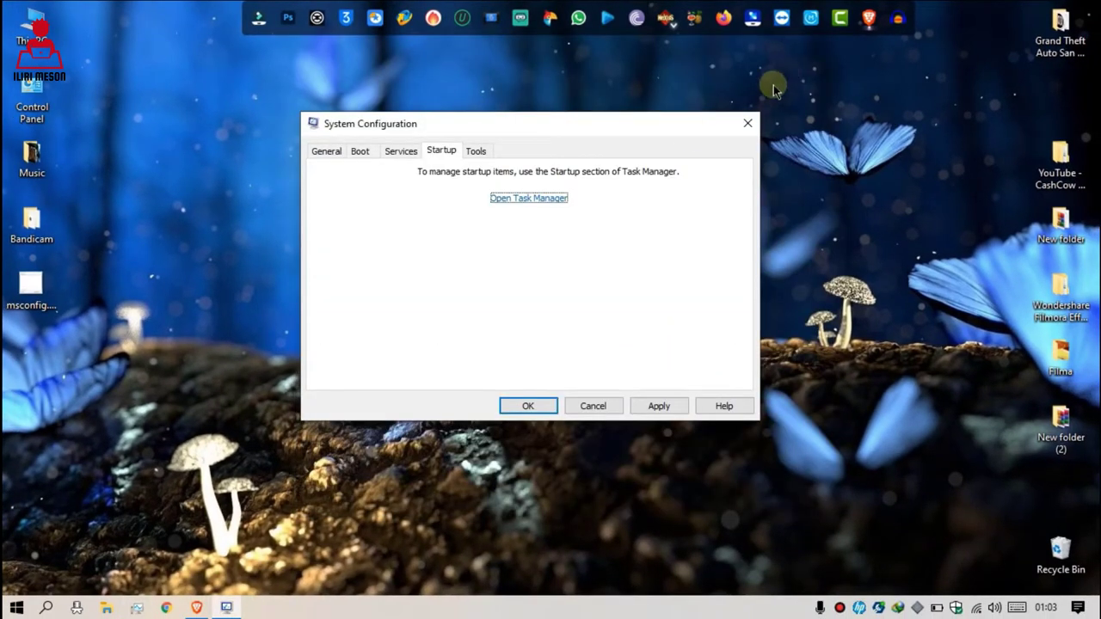
click(740, 124)
right_click(515, 133)
click(539, 179)
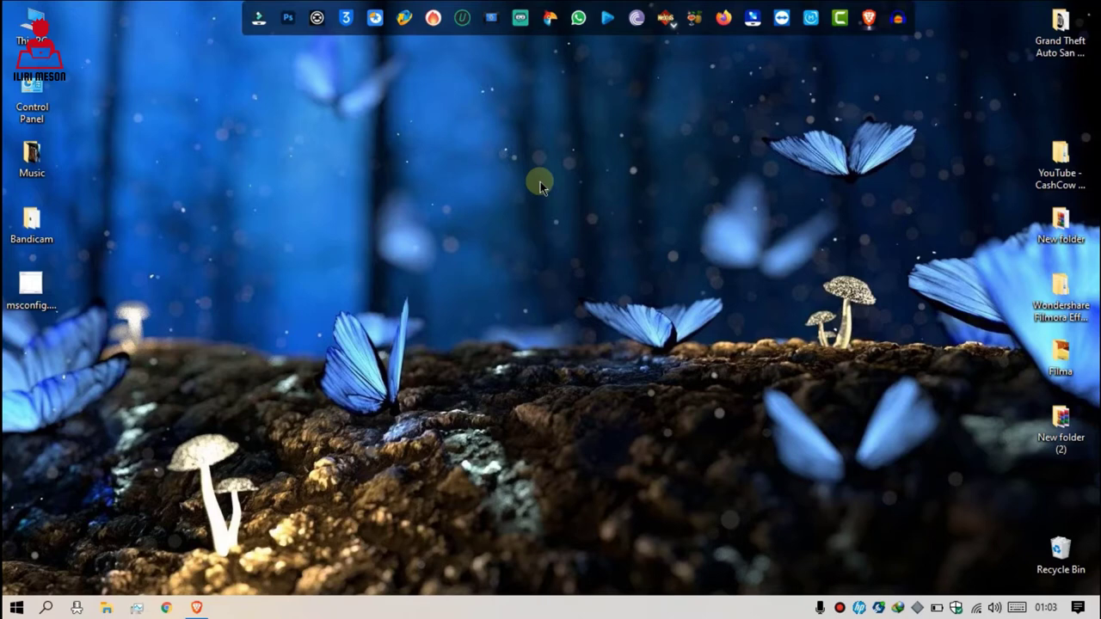
right_click(423, 146)
click(439, 192)
right_click(419, 140)
click(433, 184)
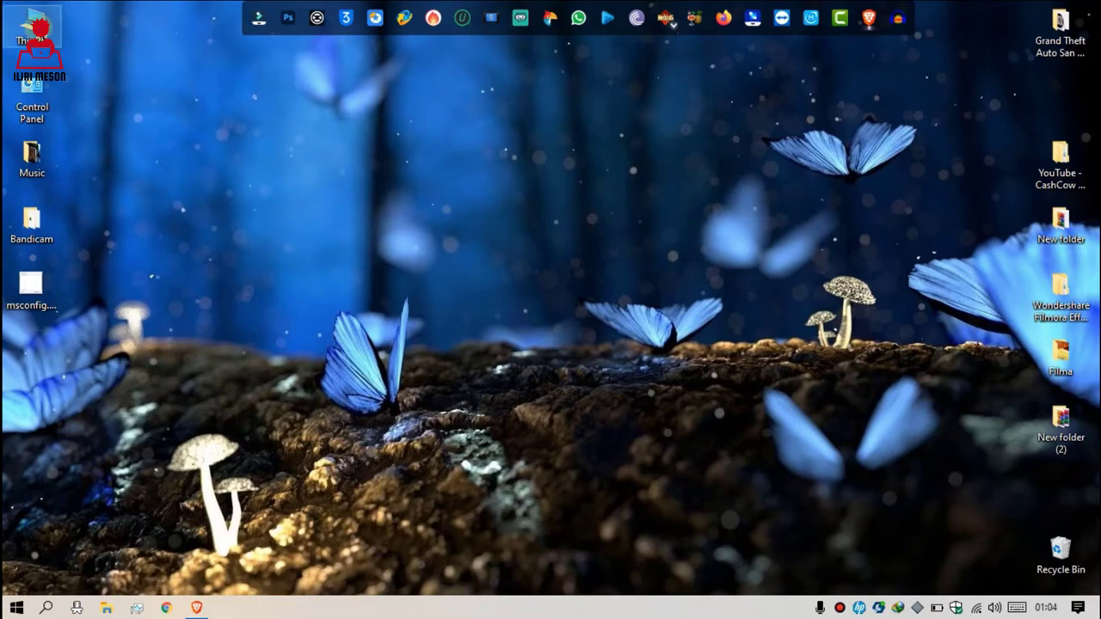
Step: Open This PC maximized, look for the option to uninstall or change a program, and close the window
double_click(34, 25)
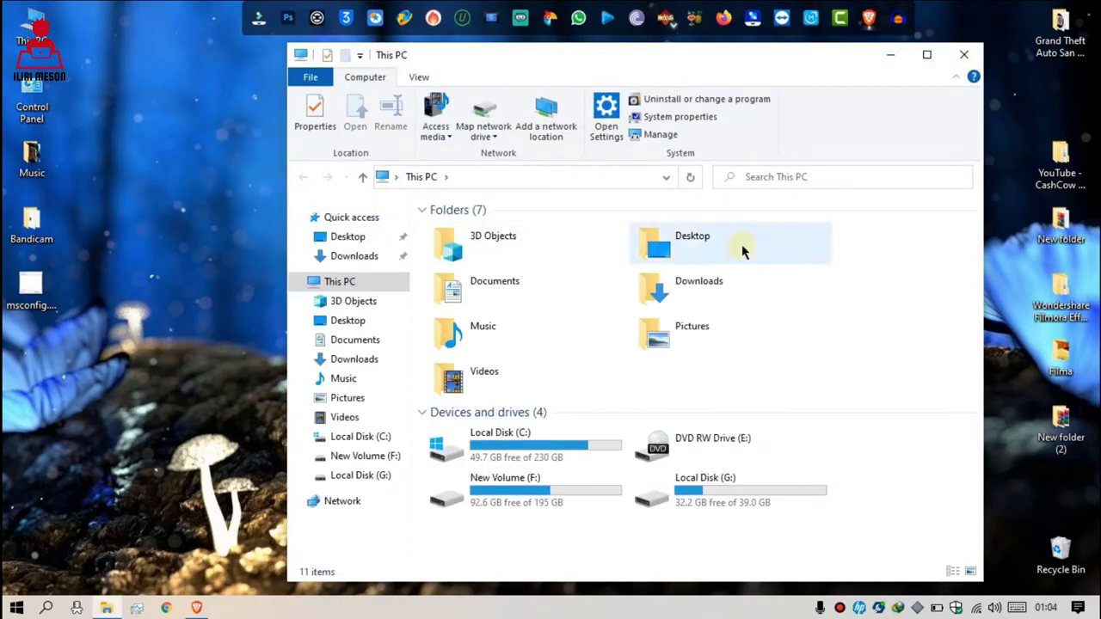
click(926, 55)
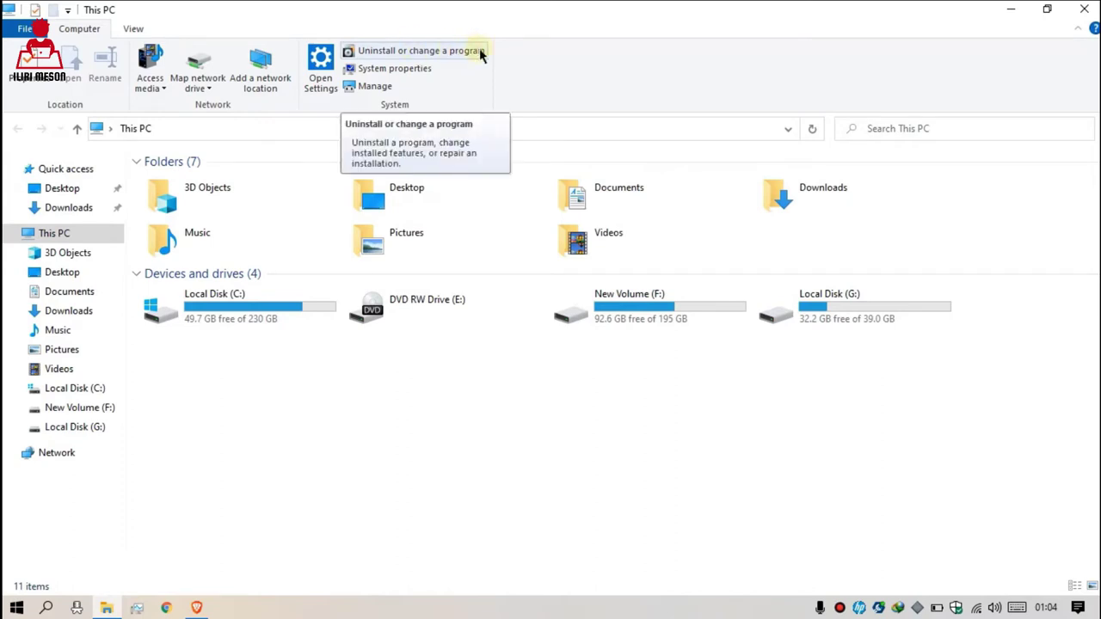
click(1081, 8)
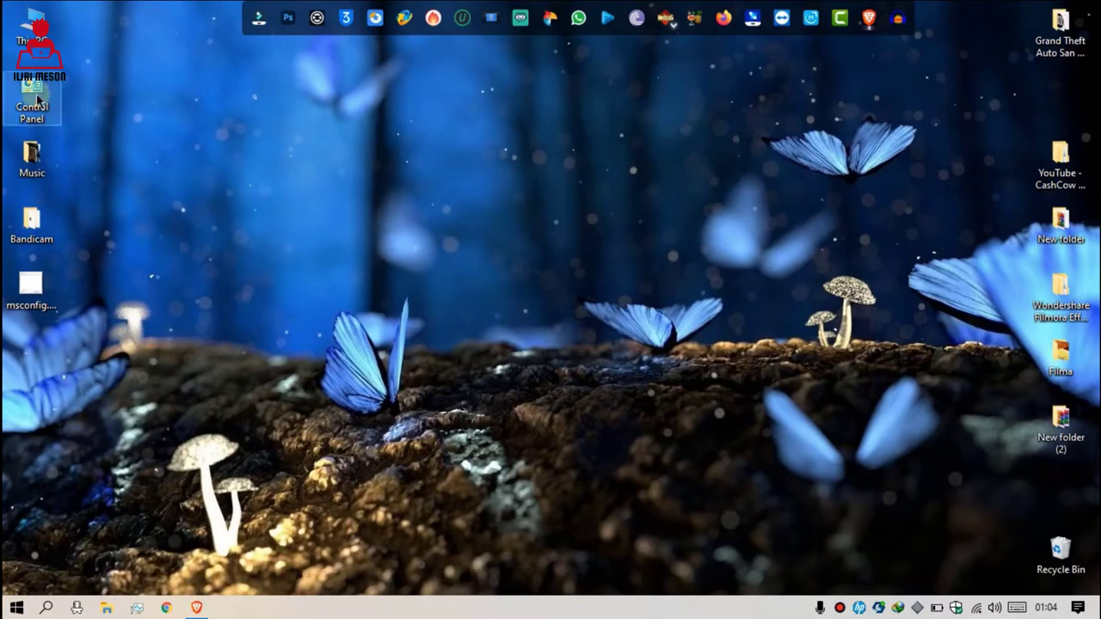
Step: Open Control Panel, switch it to Category view, and open the list for uninstalling programs
double_click(36, 101)
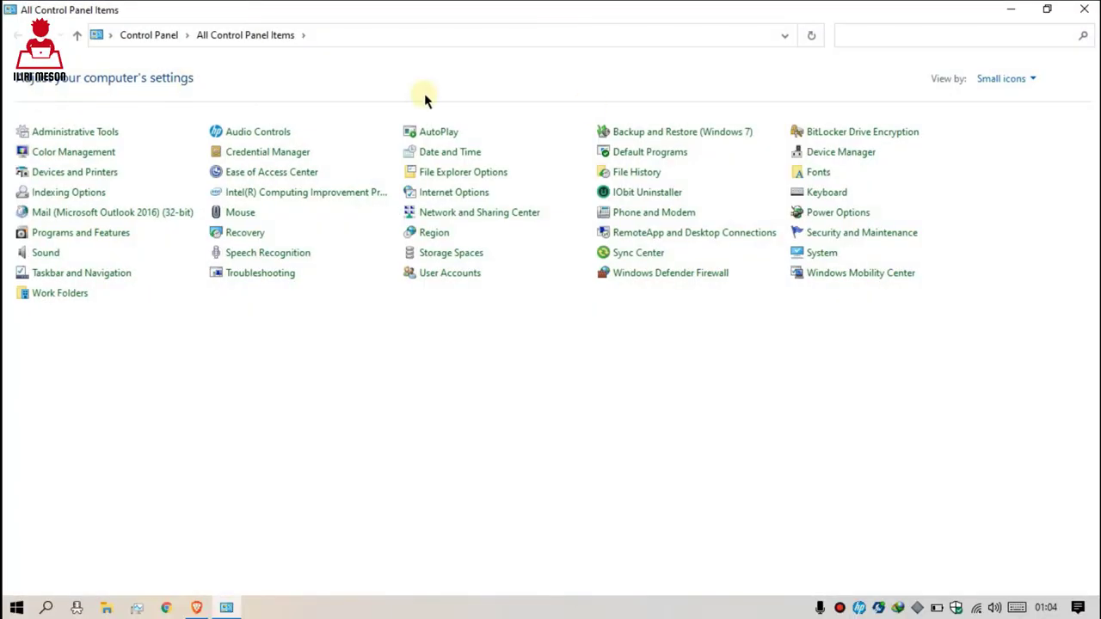
click(997, 79)
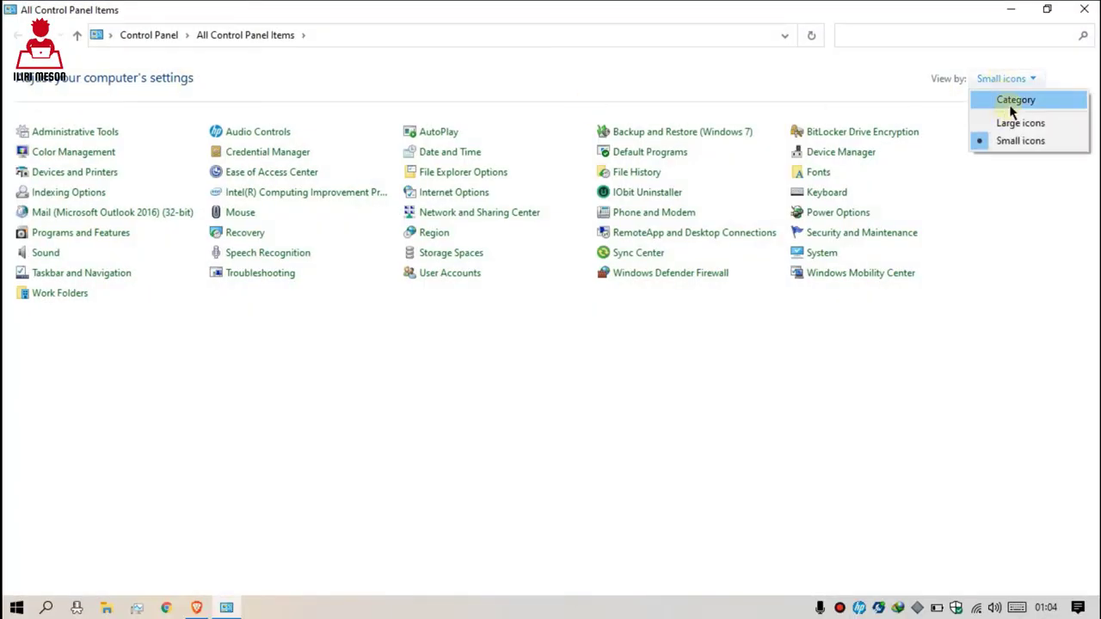
click(1008, 101)
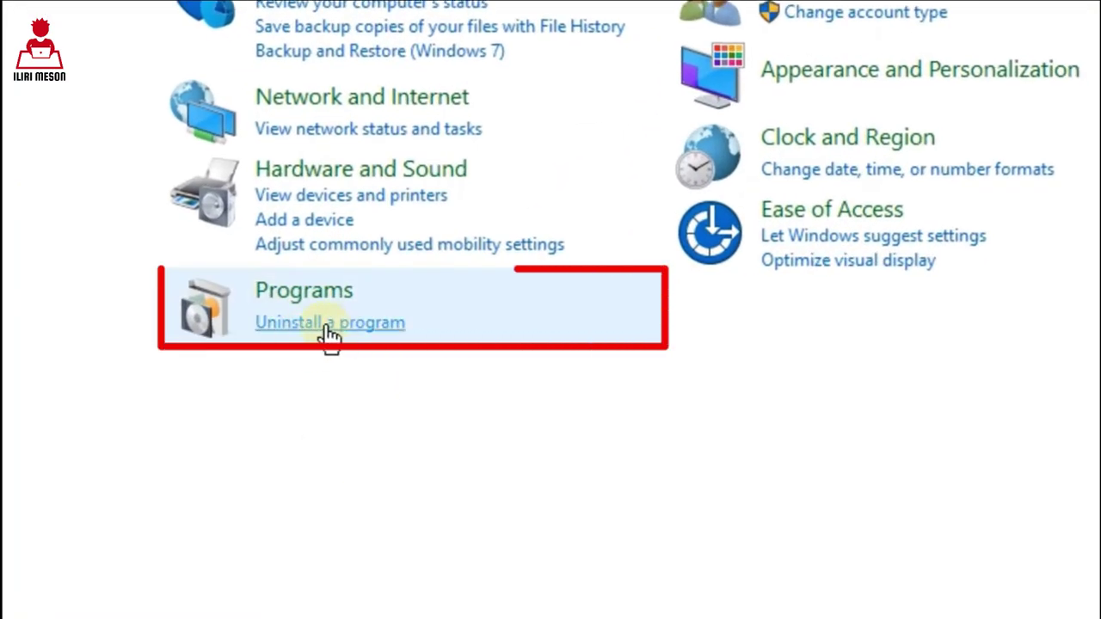
click(311, 325)
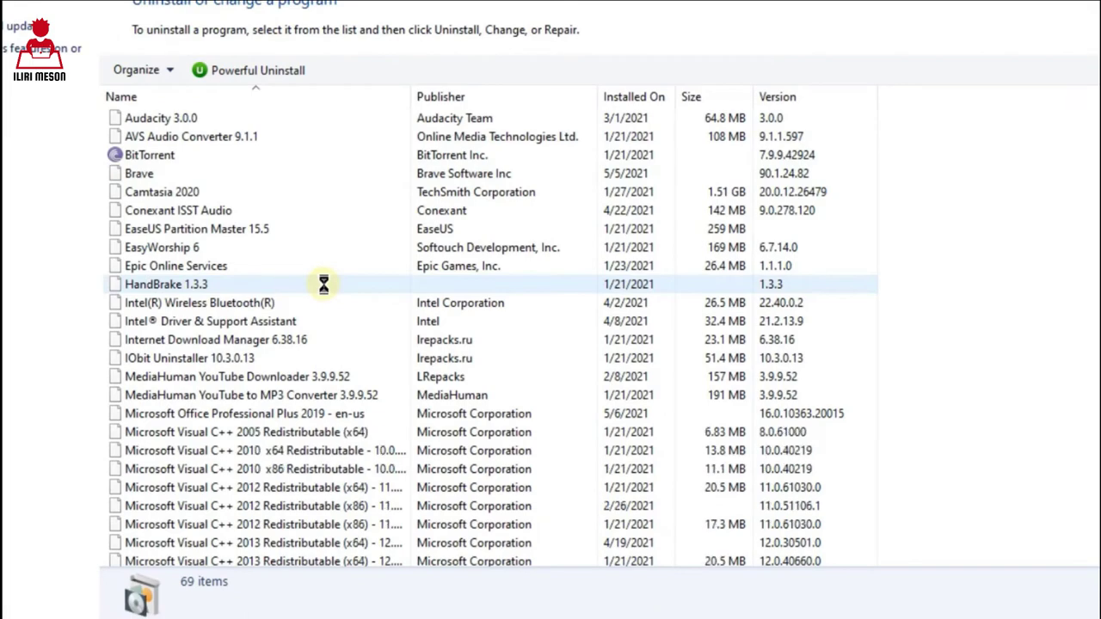
Step: Look through the list of installed programs for ones that are no longer needed
scroll(323, 283, down, 9)
scroll(325, 287, down, 4)
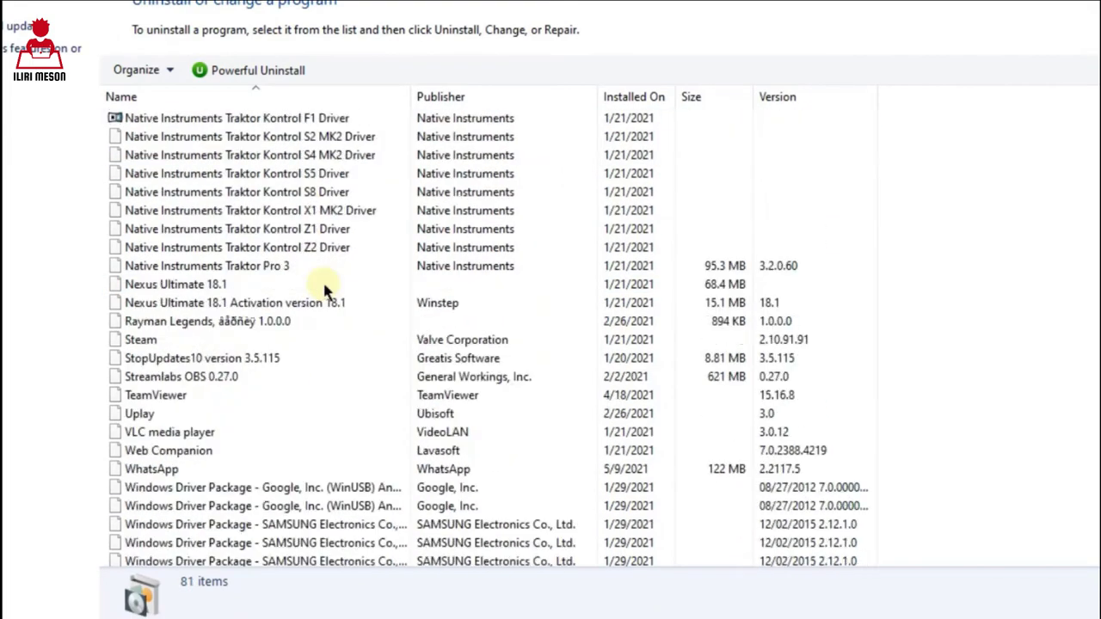
scroll(395, 319, down, 2)
scroll(393, 344, up, 18)
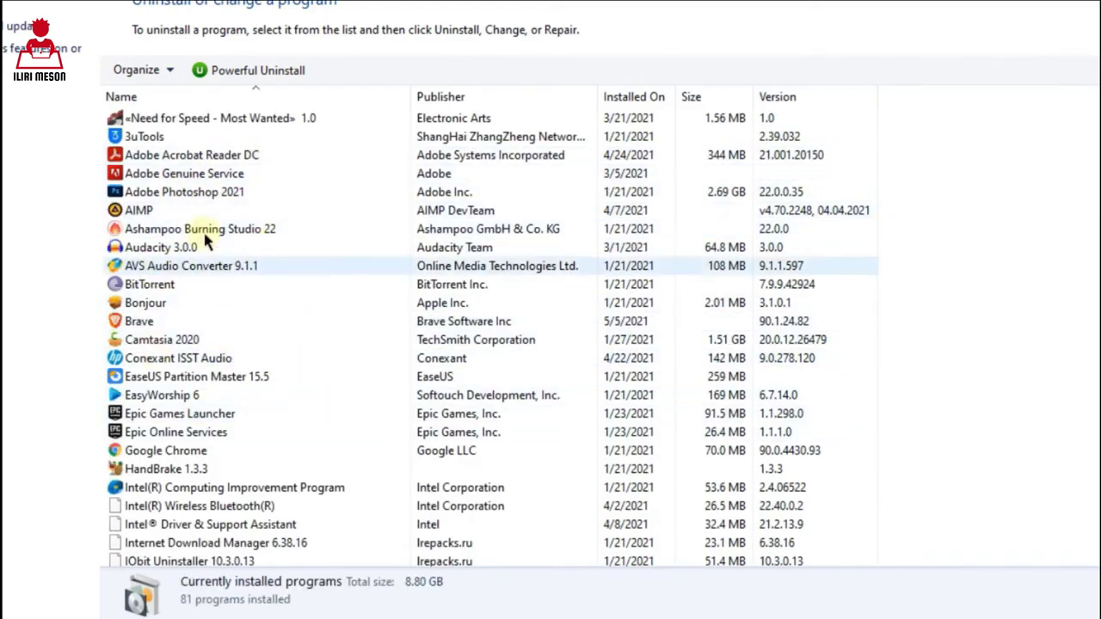
scroll(243, 401, down, 1)
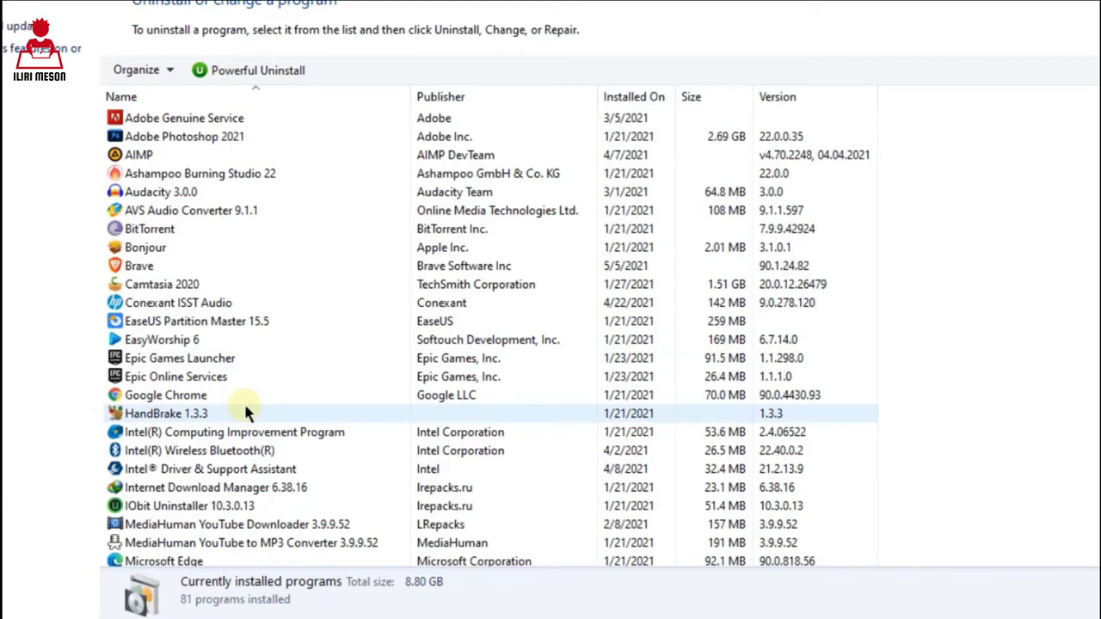
scroll(243, 411, down, 6)
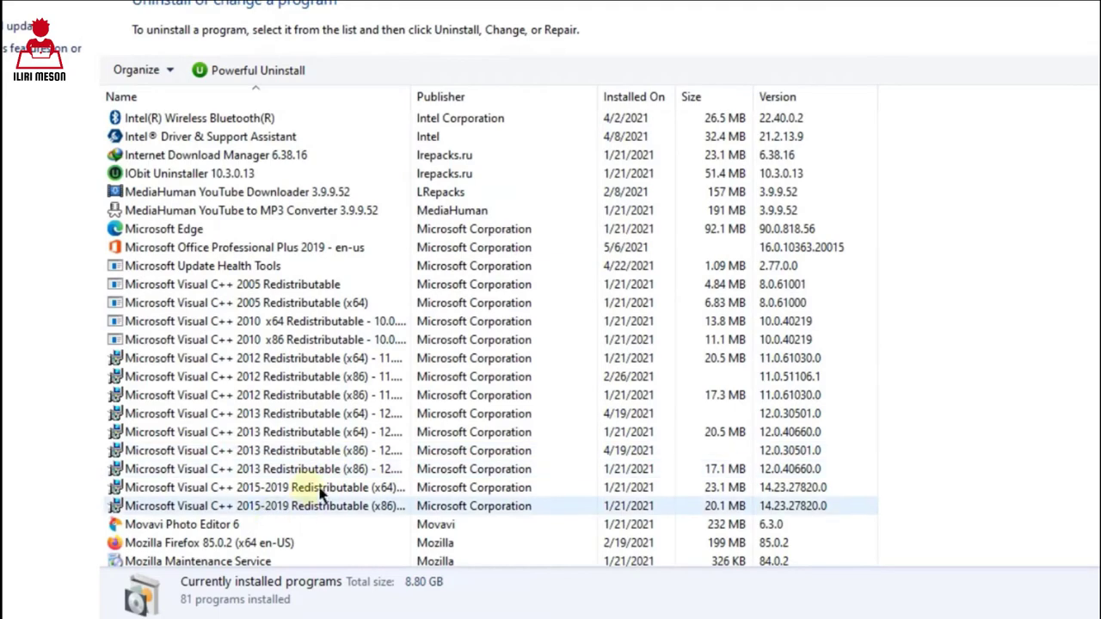
scroll(377, 497, down, 1)
scroll(377, 508, down, 1)
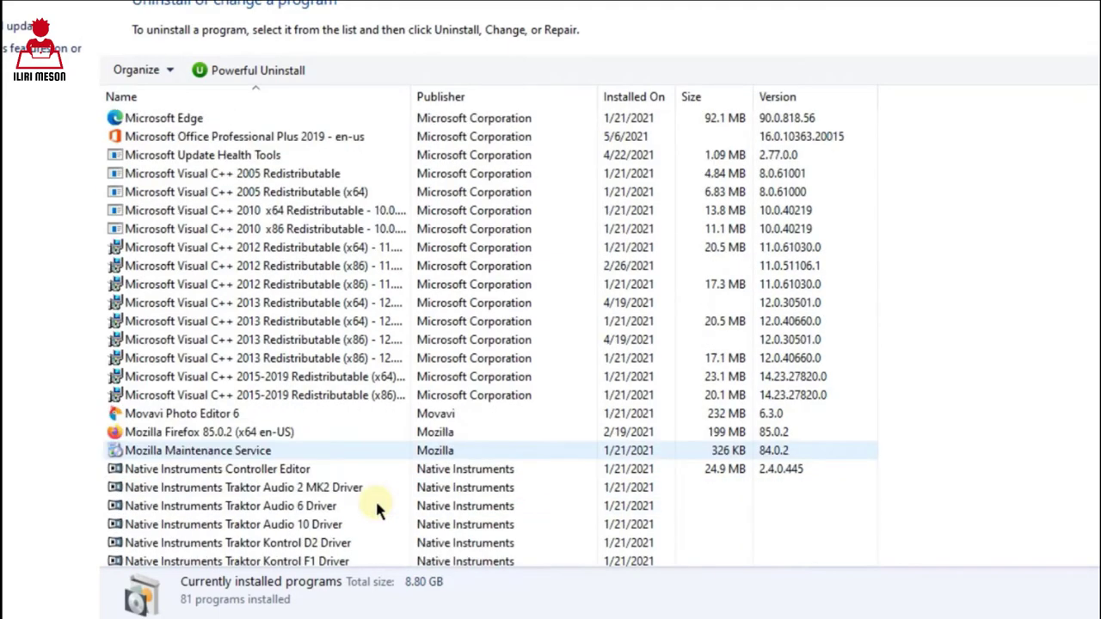
scroll(504, 284, up, 9)
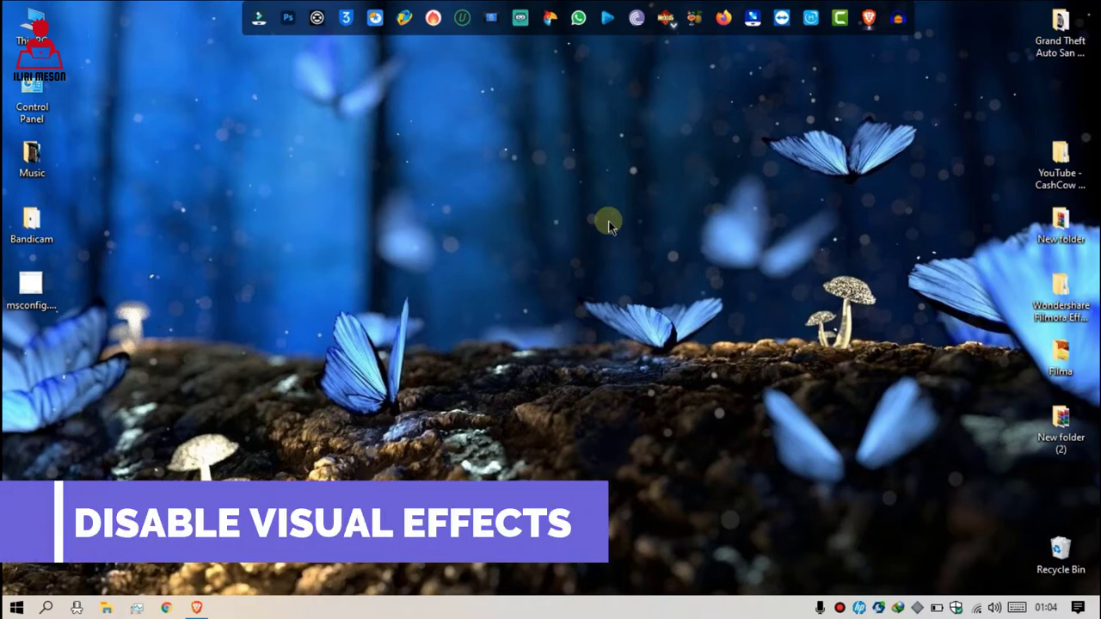
right_click(563, 157)
click(576, 205)
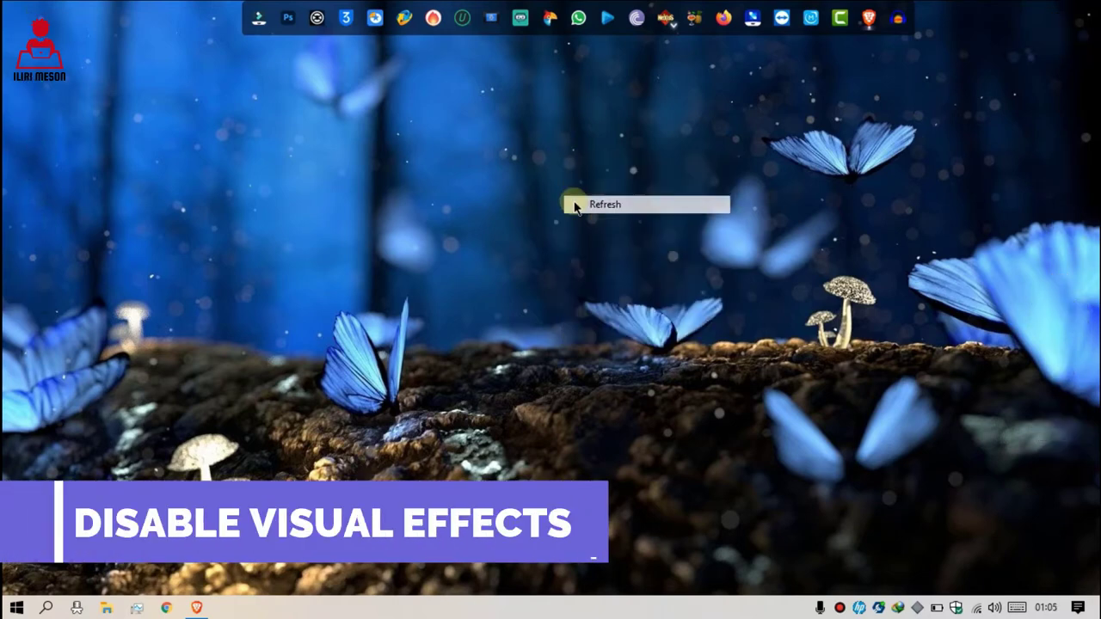
right_click(486, 159)
click(504, 205)
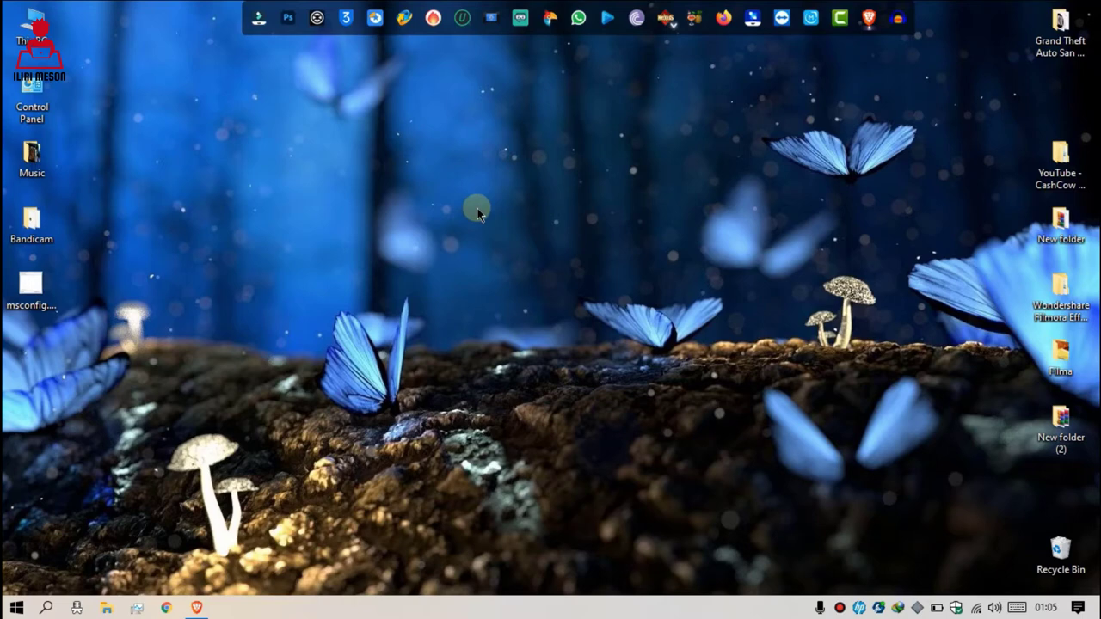
right_click(393, 136)
click(417, 183)
right_click(258, 152)
click(276, 197)
right_click(265, 151)
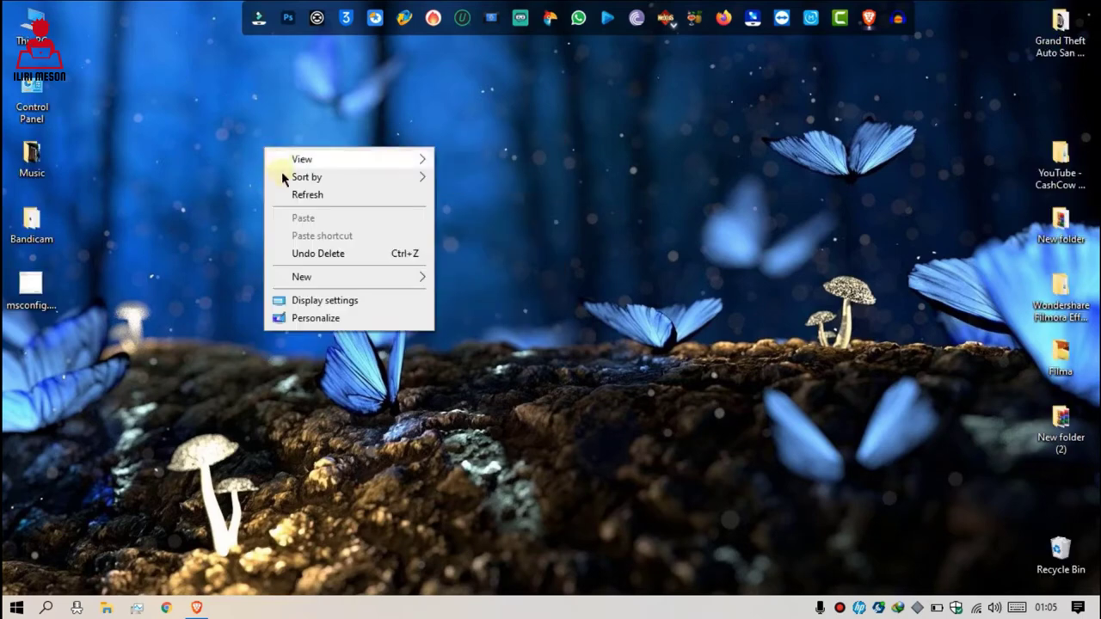
click(280, 194)
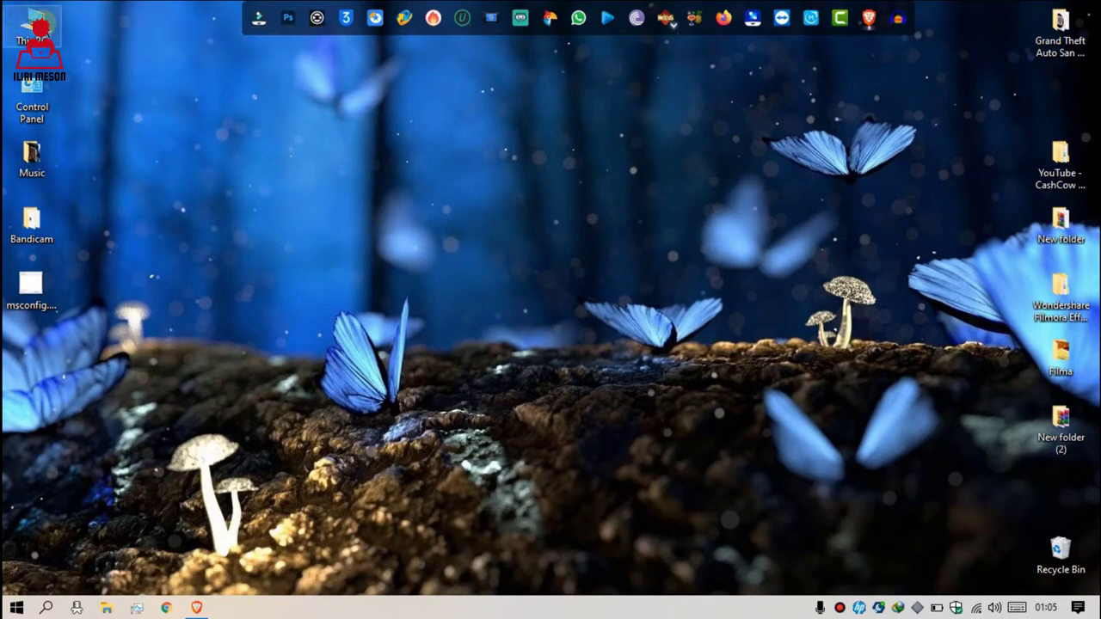
Step: Open the advanced system settings from the properties of This PC, and close the System and This PC windows behind the dialog
double_click(50, 31)
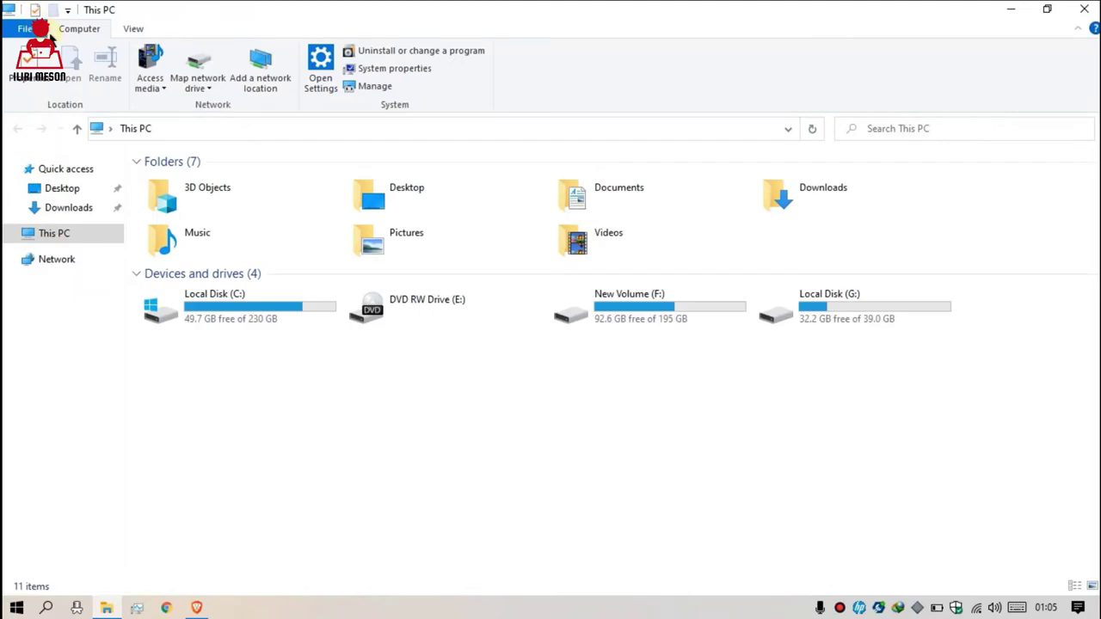
right_click(297, 395)
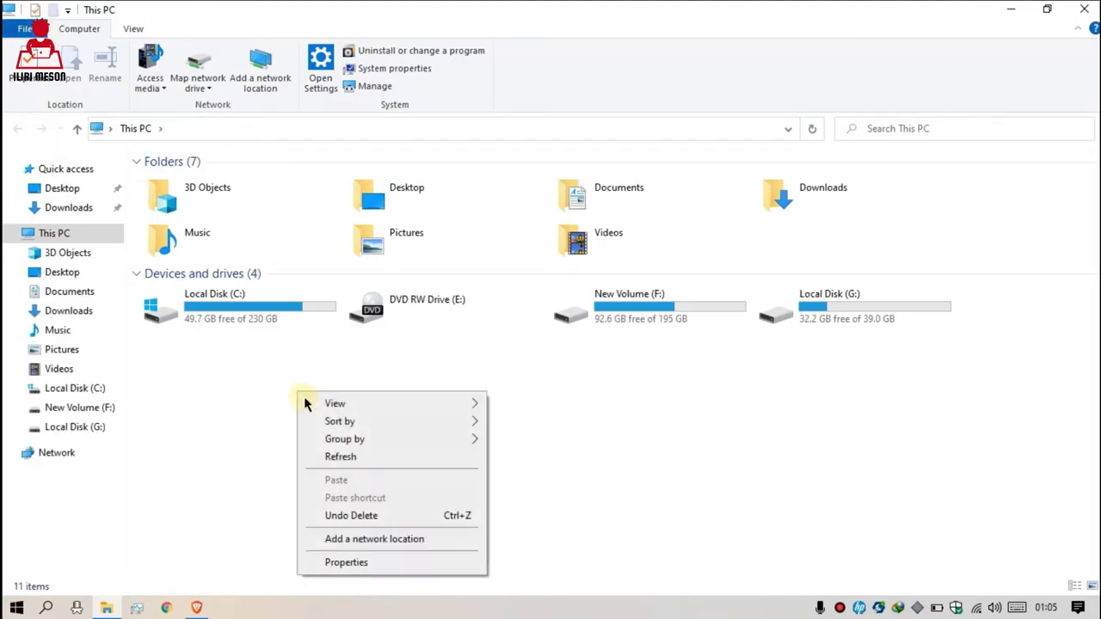
click(348, 562)
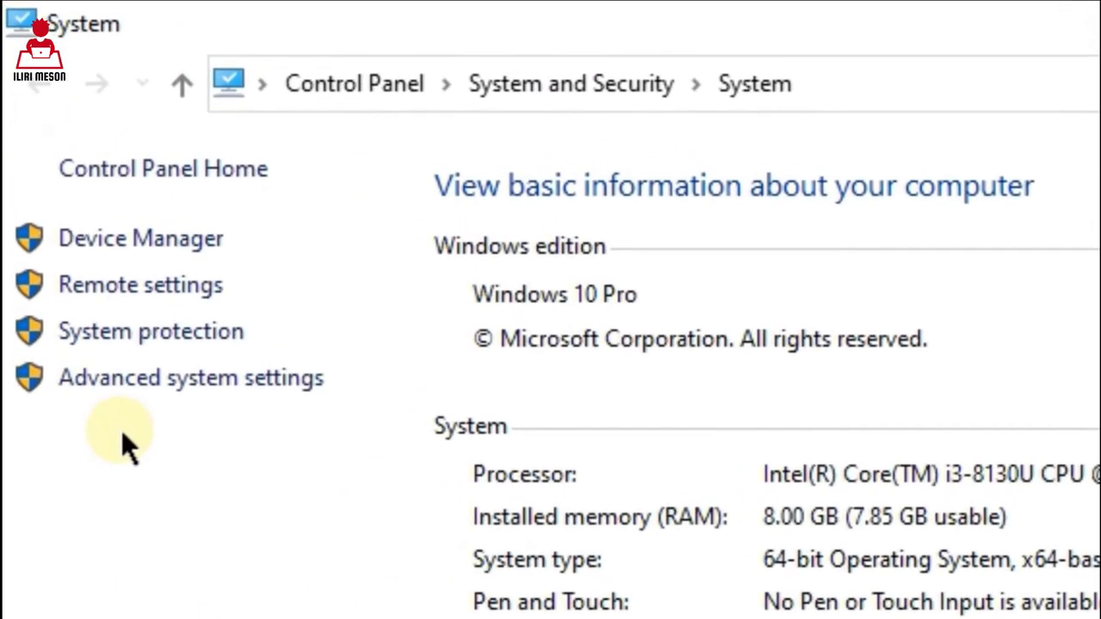
click(181, 392)
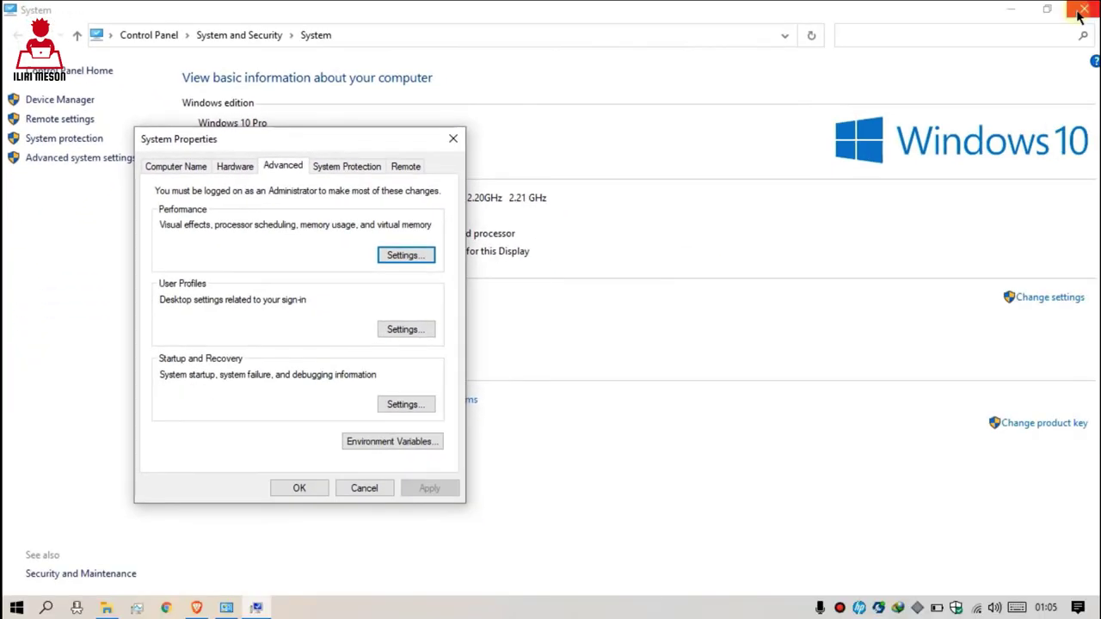
click(1082, 10)
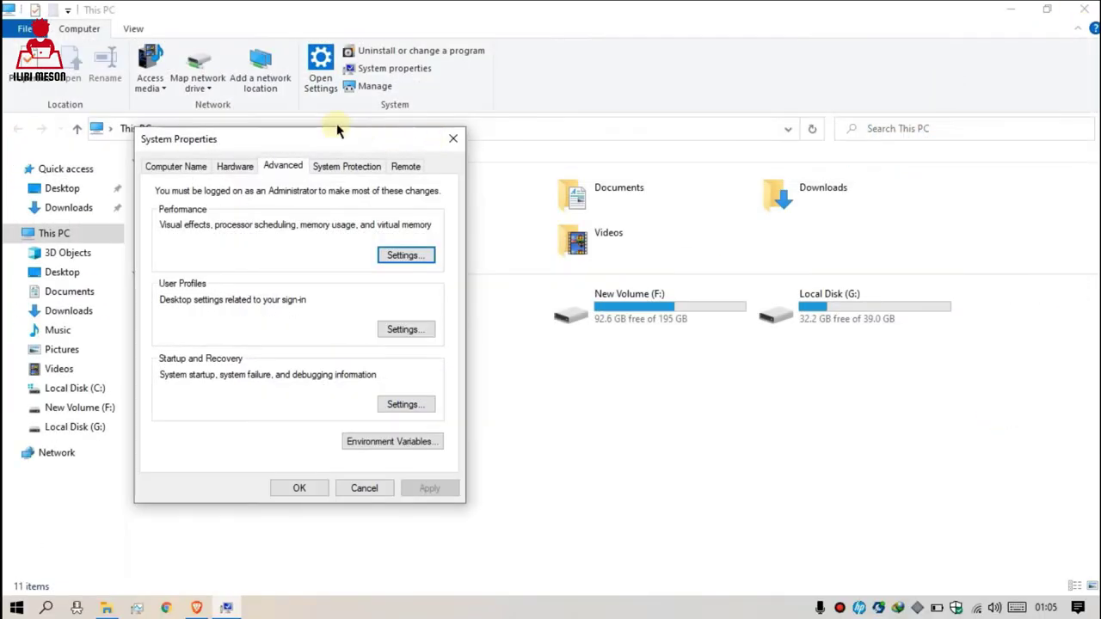
click(1085, 10)
drag(315, 144, 362, 130)
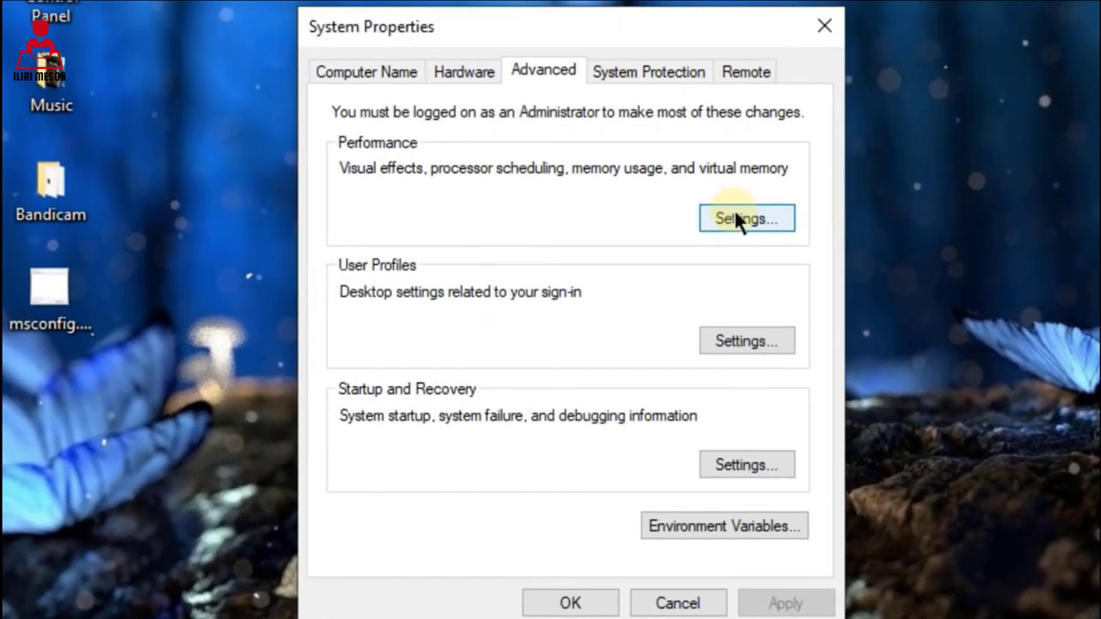
Step: Open the Performance settings and turn off the animations for controls and elements, for minimizing and maximizing windows, and in the taskbar
click(451, 241)
drag(676, 13, 691, 0)
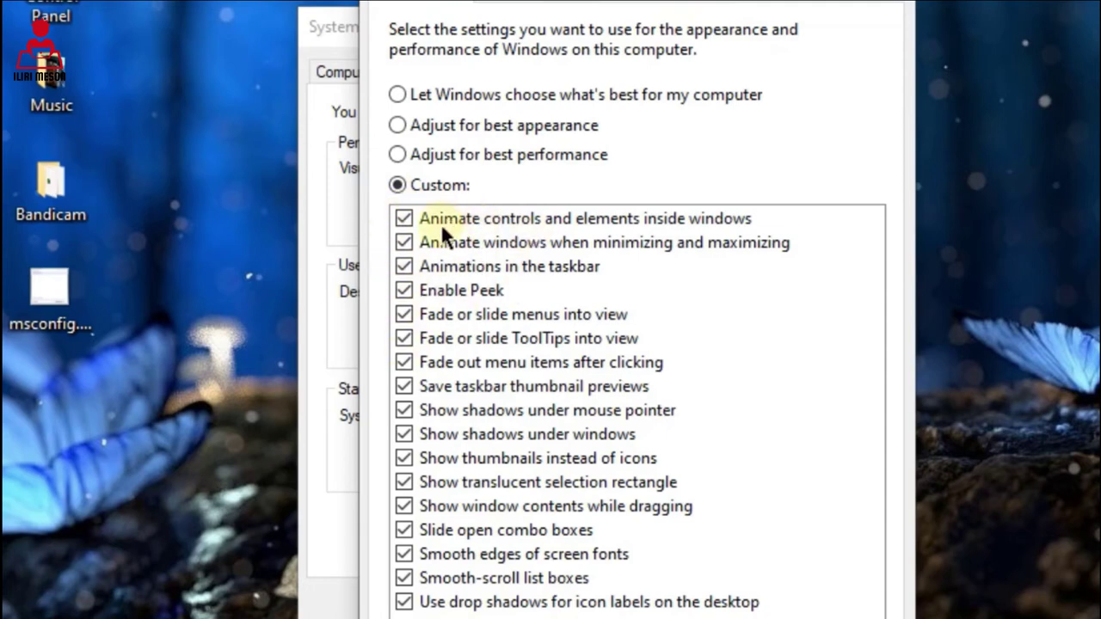
click(404, 218)
click(405, 243)
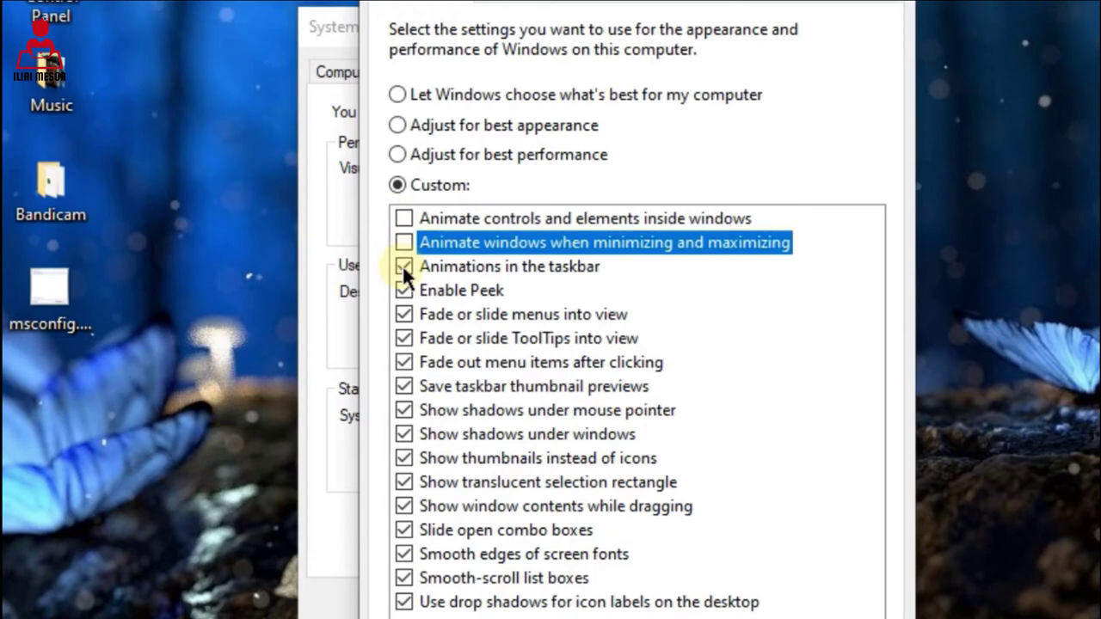
click(404, 267)
Step: Turn off fading or sliding of menus and ToolTips and fading out of menu items, apply the changes, and close both dialogs
click(405, 314)
click(404, 338)
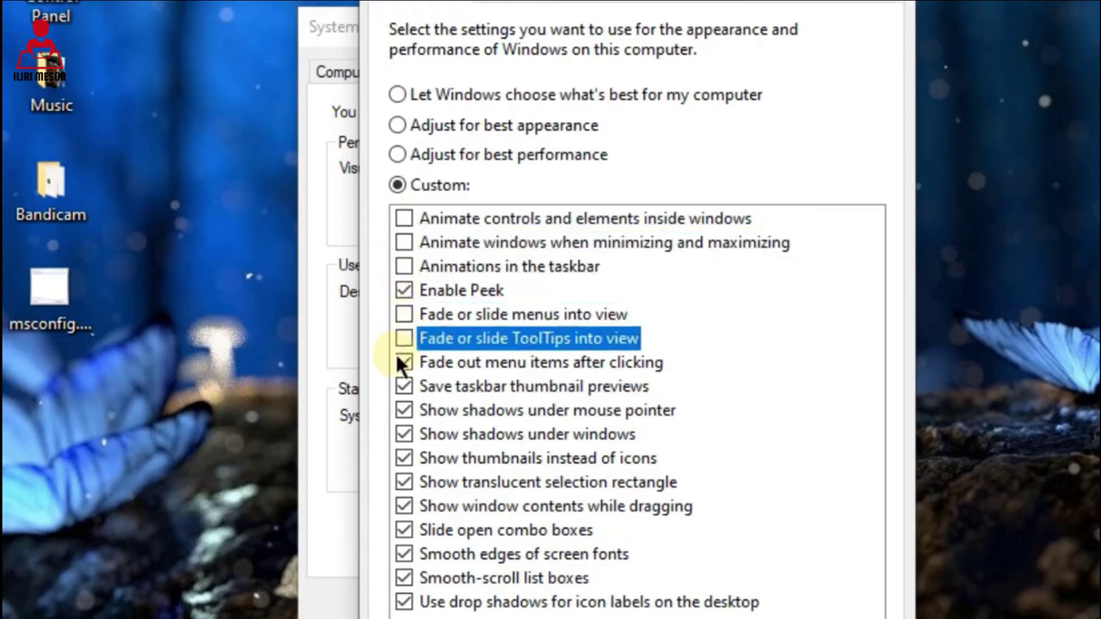
click(404, 362)
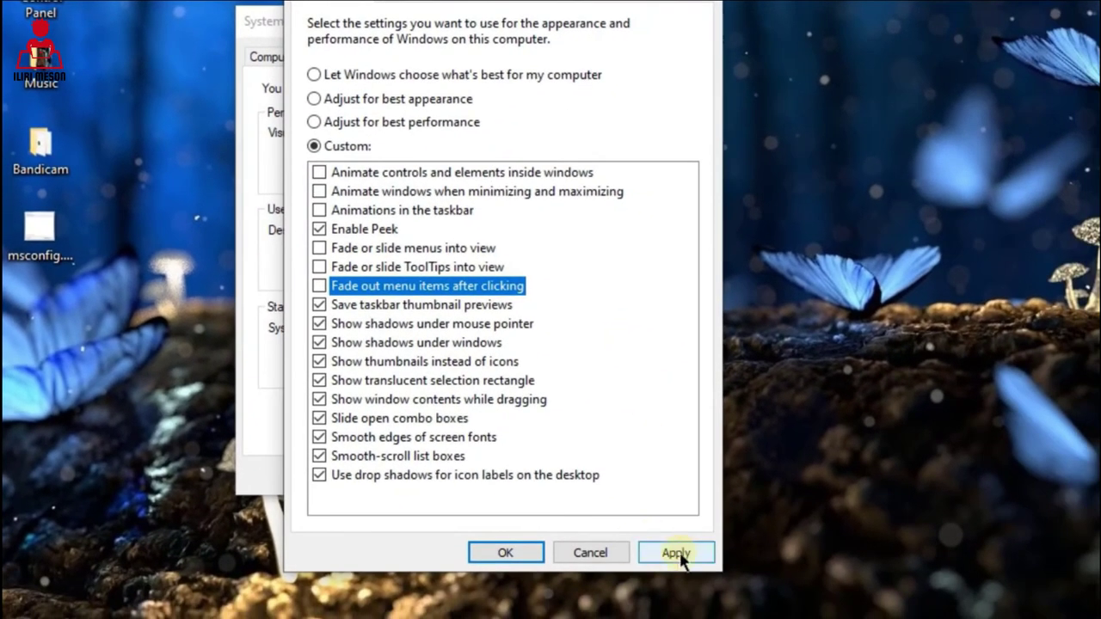
click(678, 555)
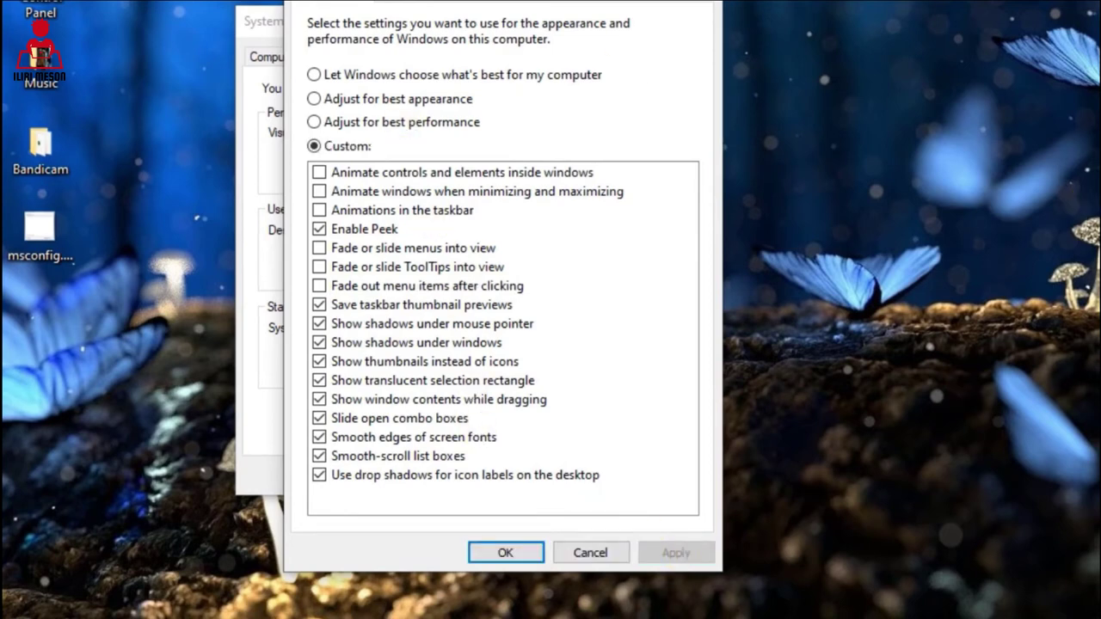
click(508, 553)
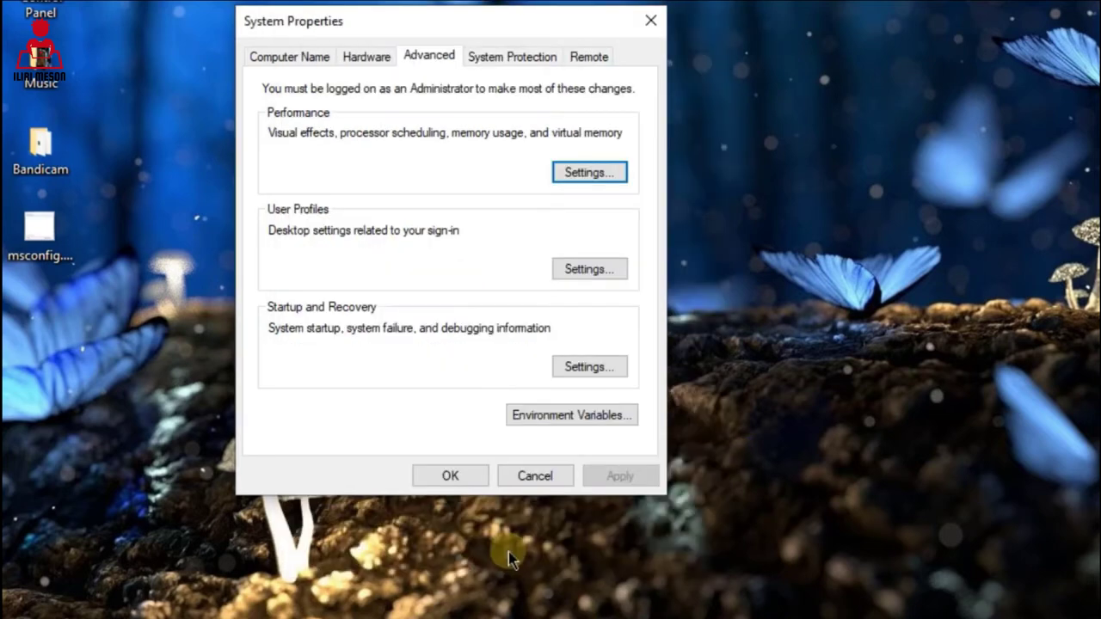
click(460, 475)
right_click(376, 163)
click(413, 211)
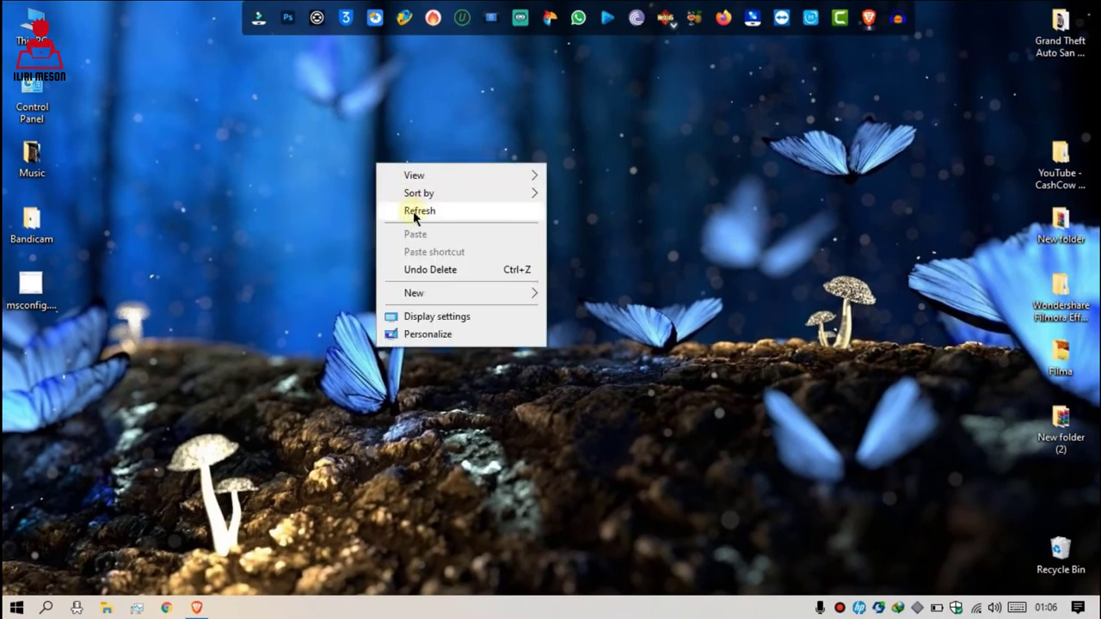
right_click(379, 157)
click(407, 200)
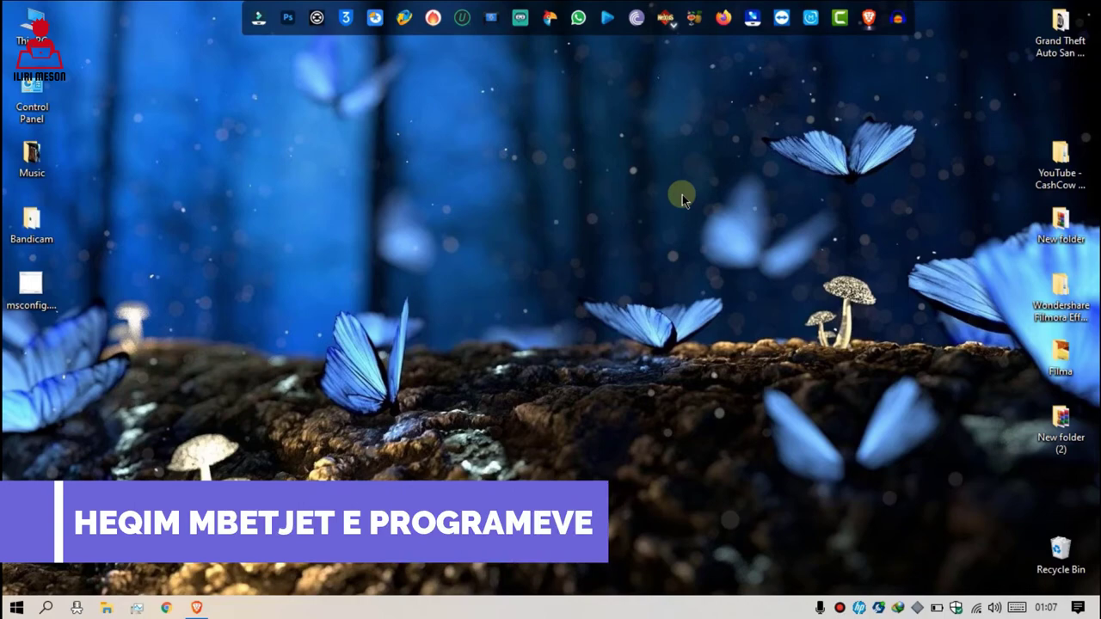
Step: Search Windows for the %temp% folder
click(47, 607)
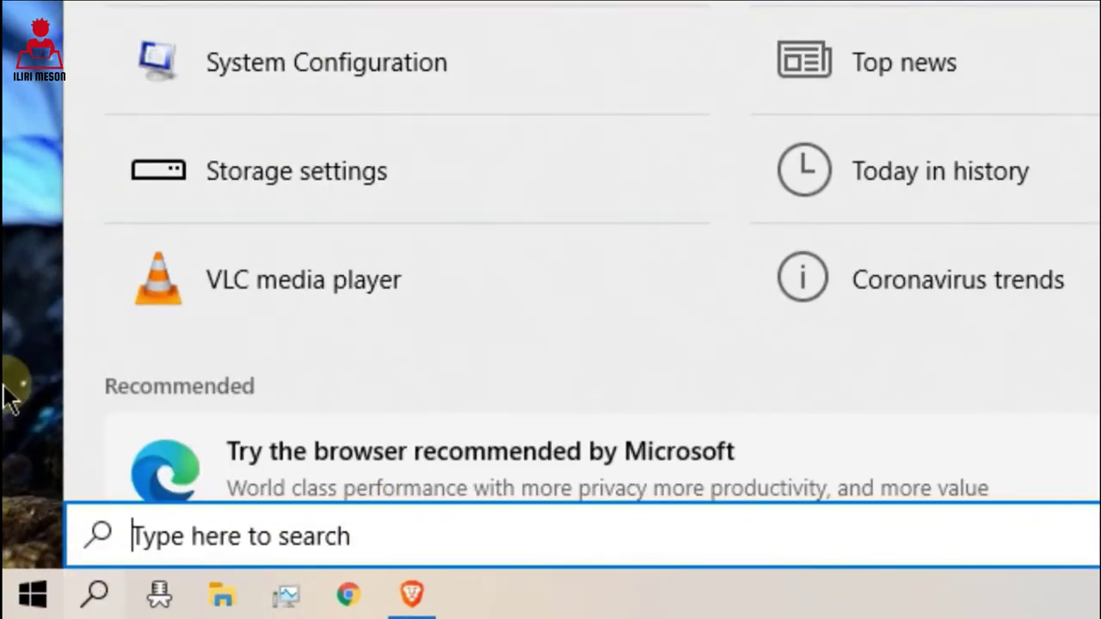
click(31, 592)
click(30, 592)
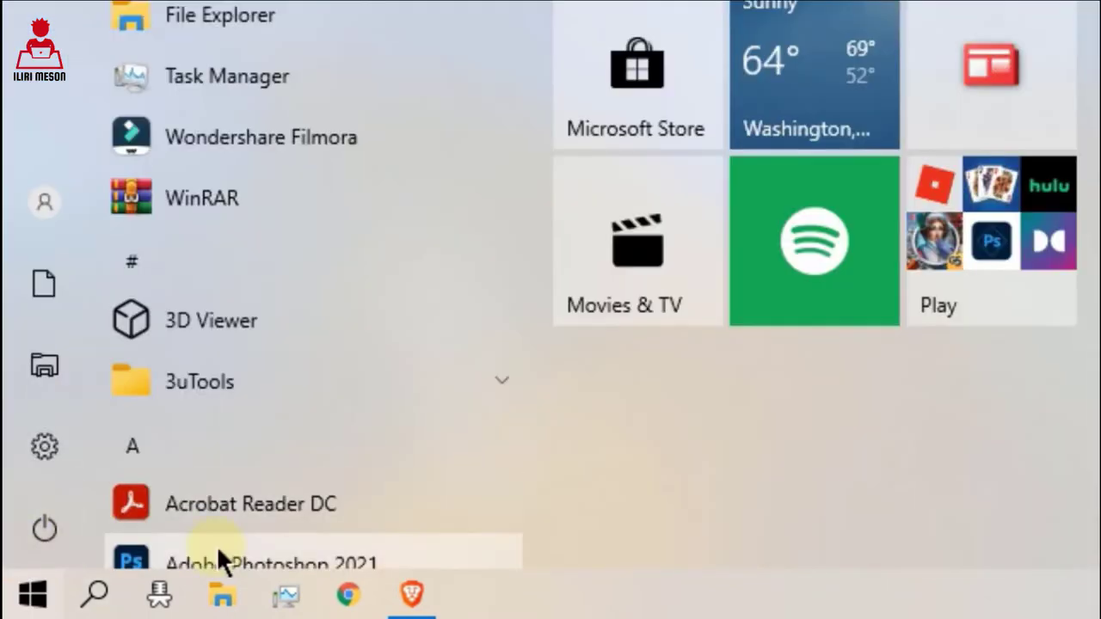
click(94, 592)
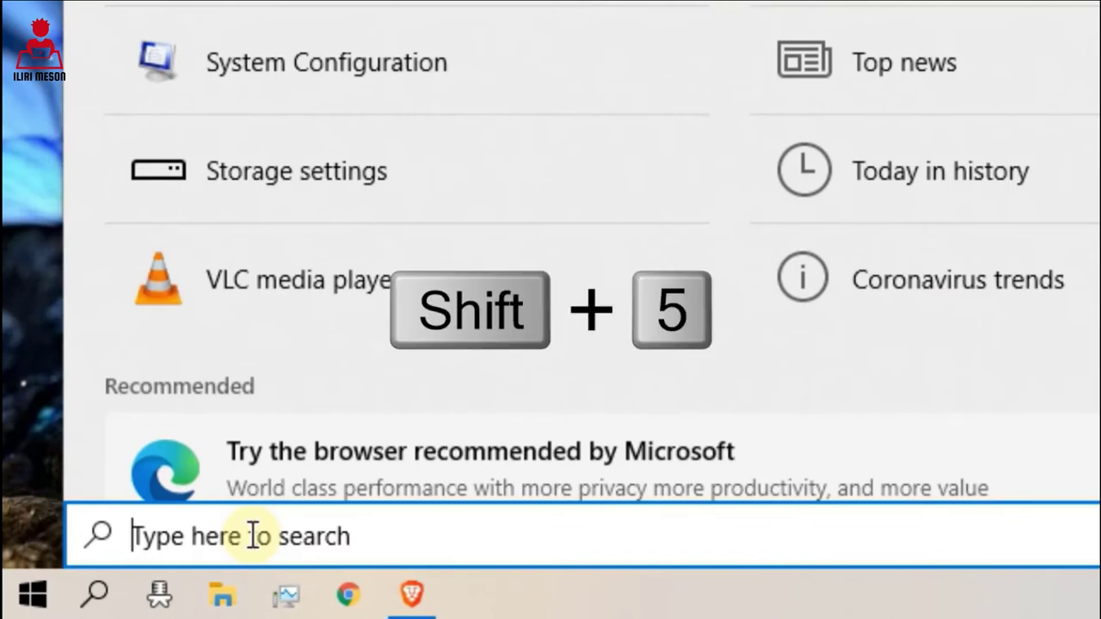
text(%)
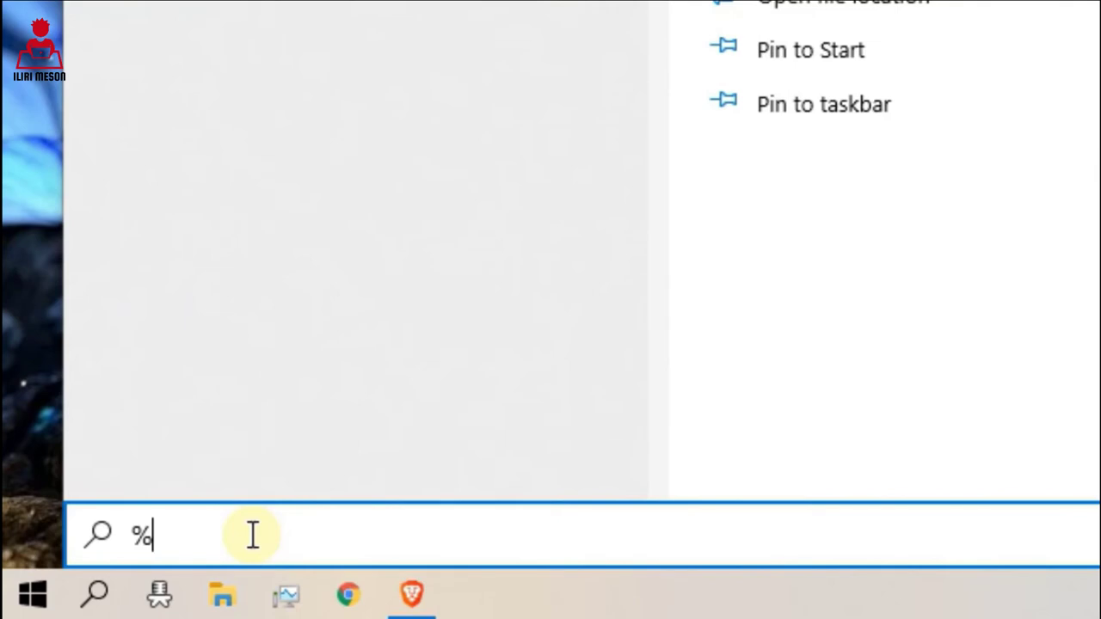
text(em)
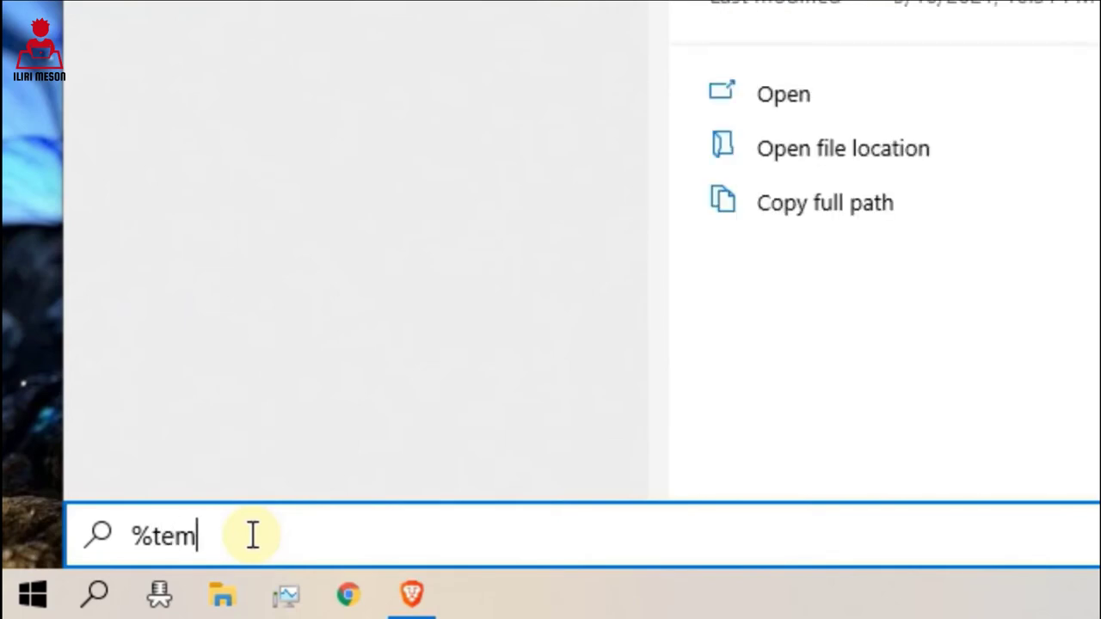
text(p)
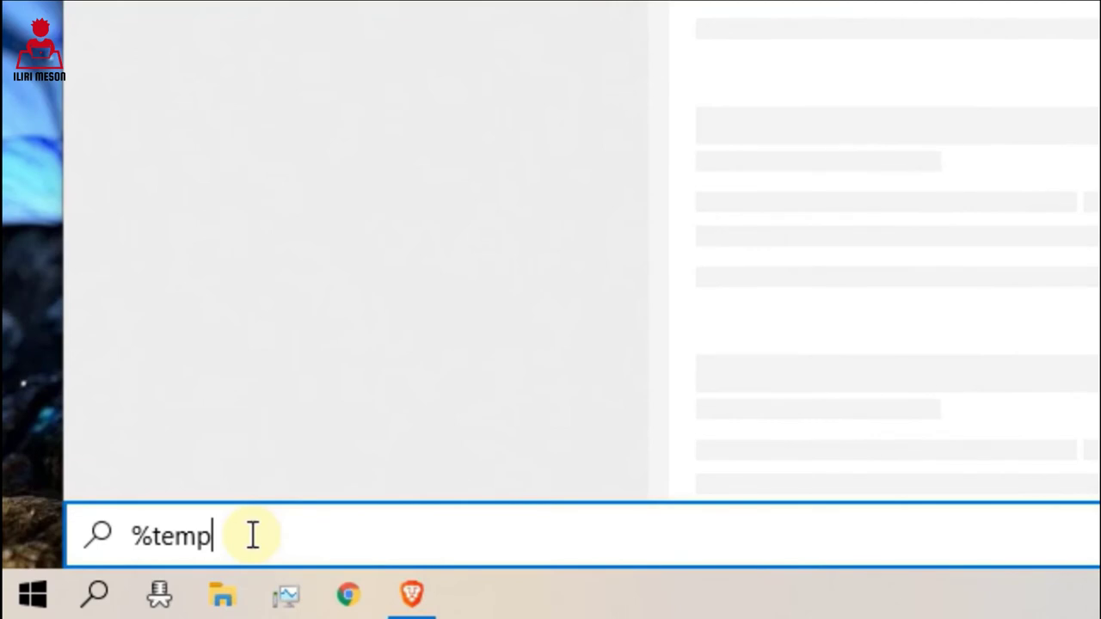
text(%)
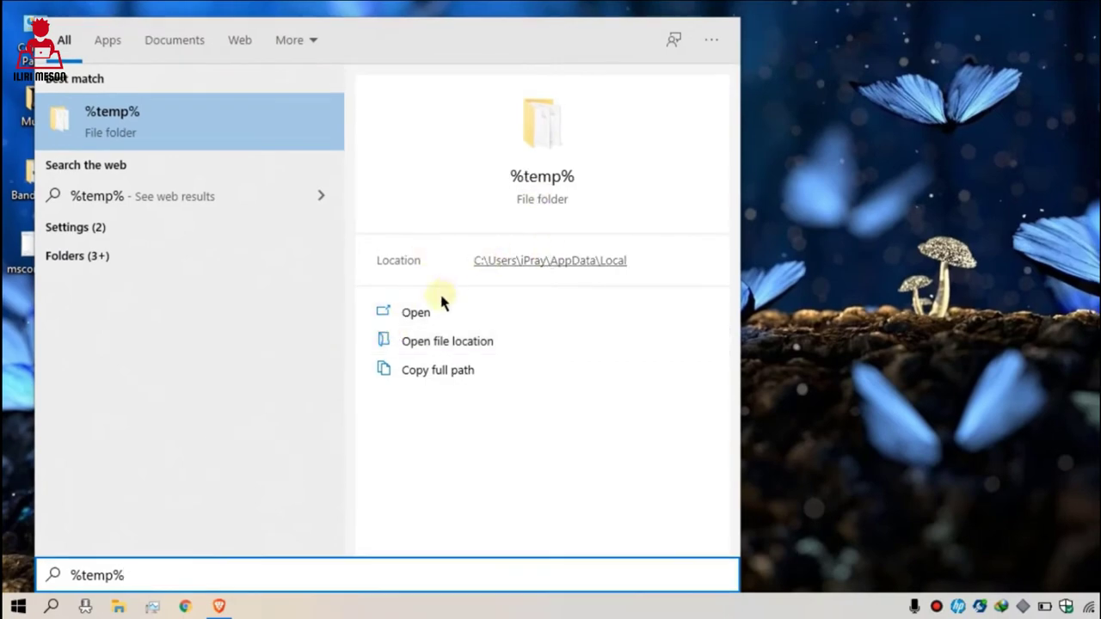
Step: Open the %temp% folder and look through the temporary files and folders in it
click(410, 312)
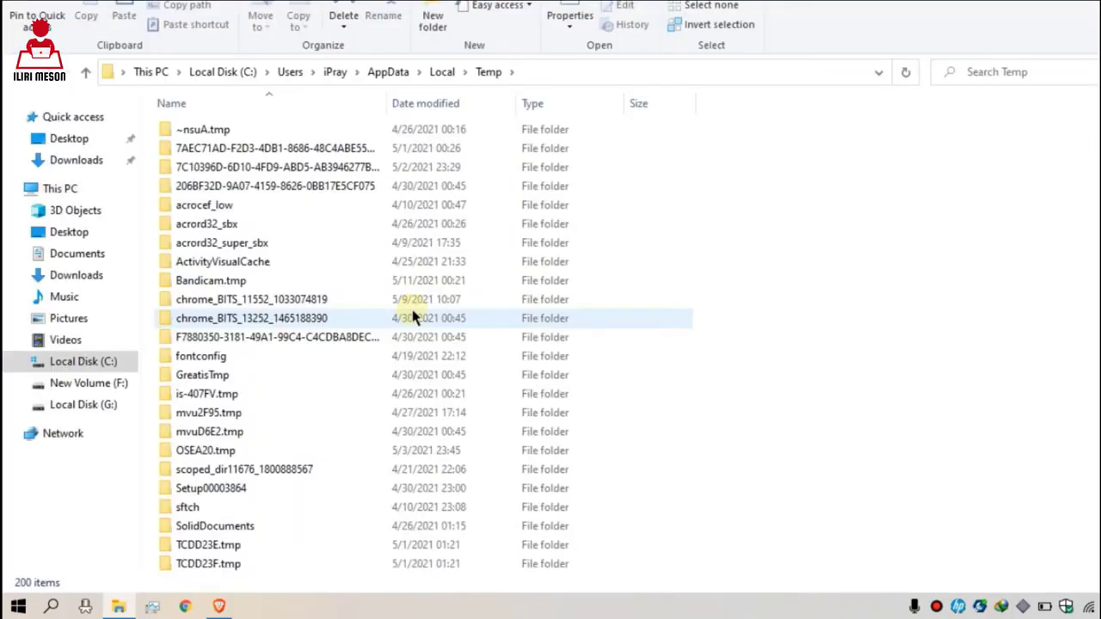
scroll(413, 316, down, 15)
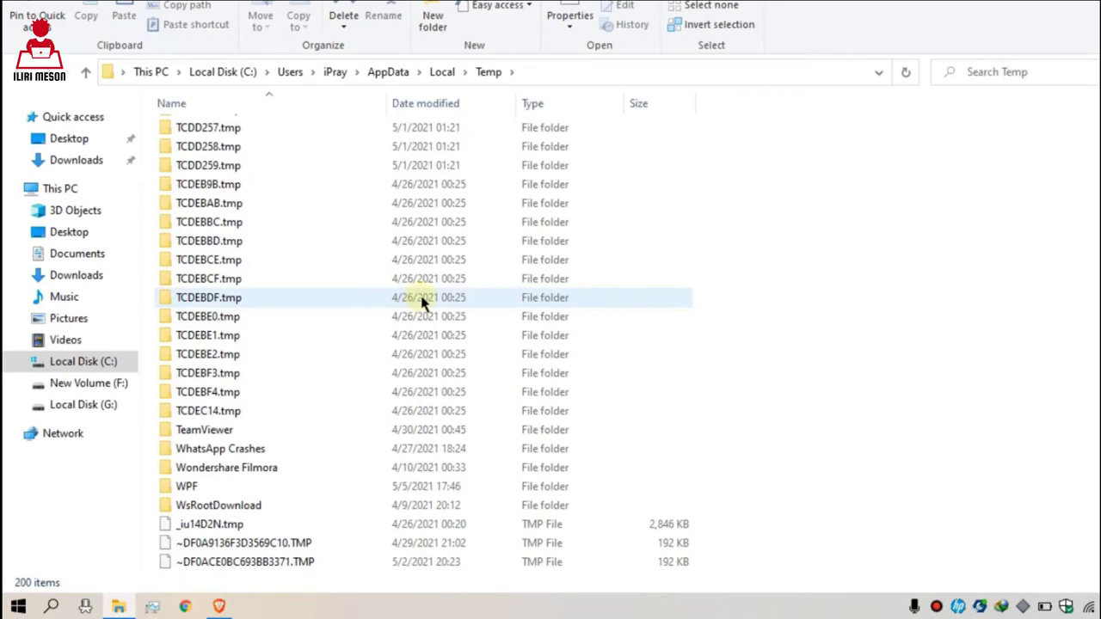
scroll(422, 301, down, 2)
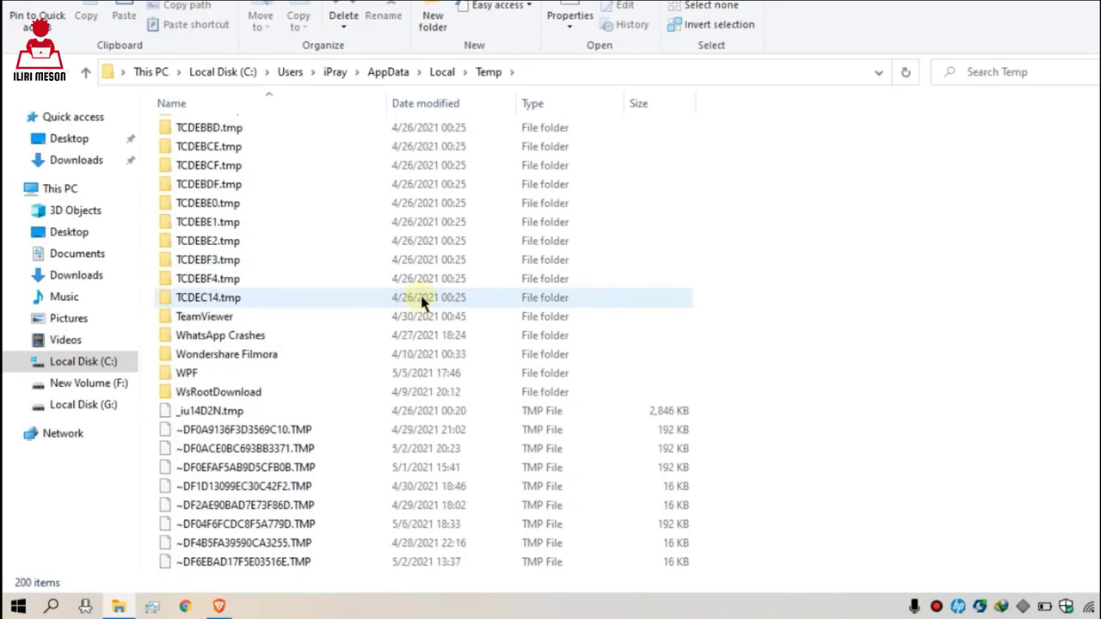
scroll(421, 301, up, 20)
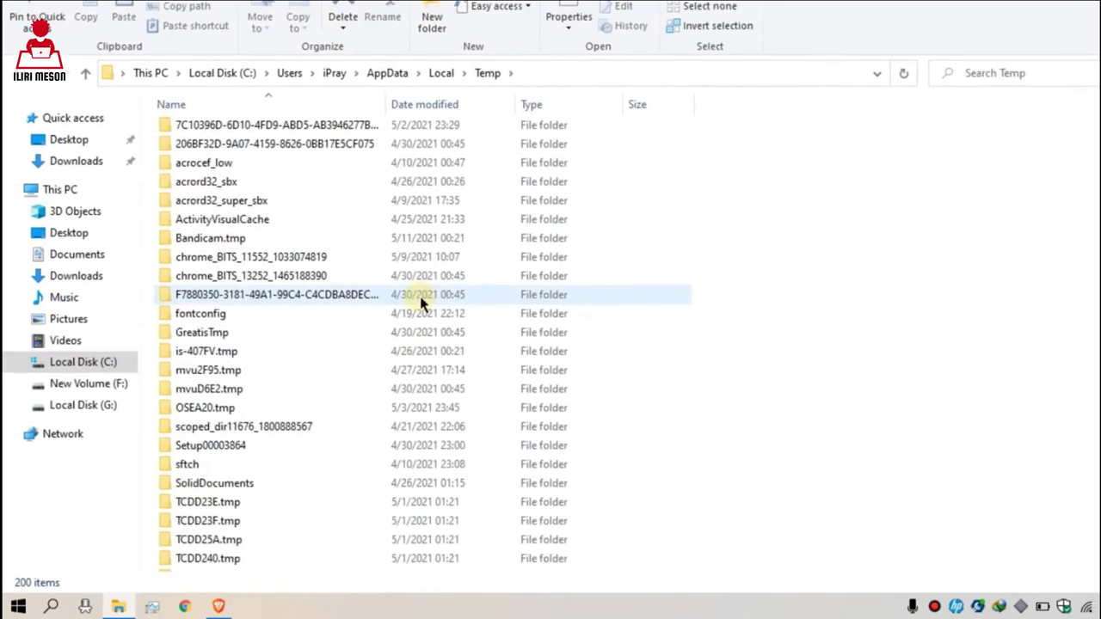
scroll(439, 301, up, 1)
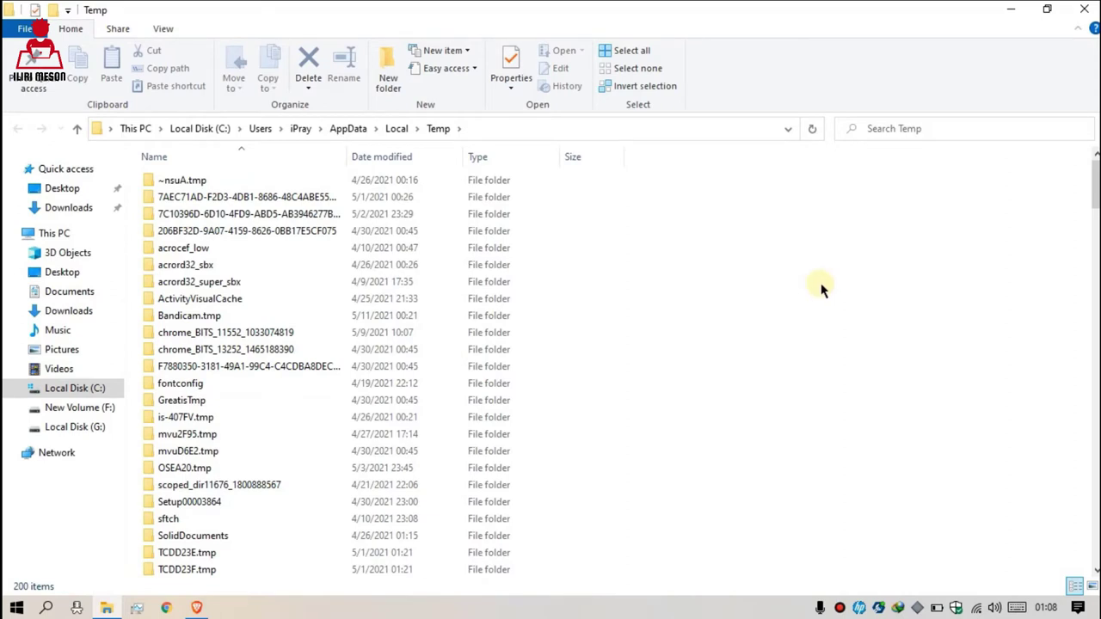
Step: Select all items in the Temp folder and delete them, continuing with administrator permission for OSEA20.tmp
click(357, 372)
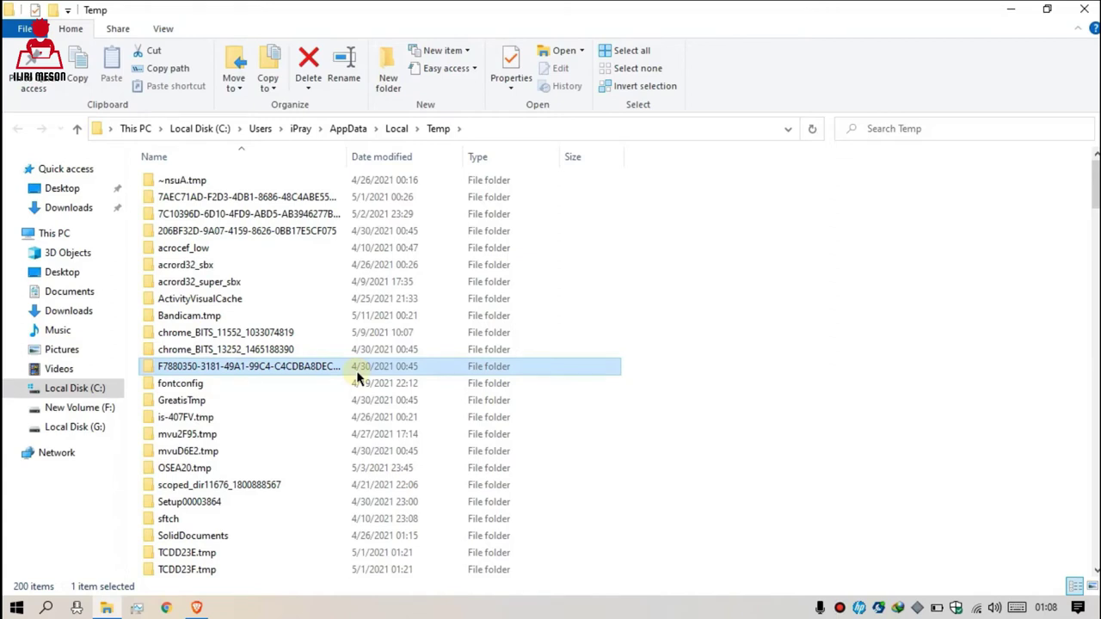
click(632, 50)
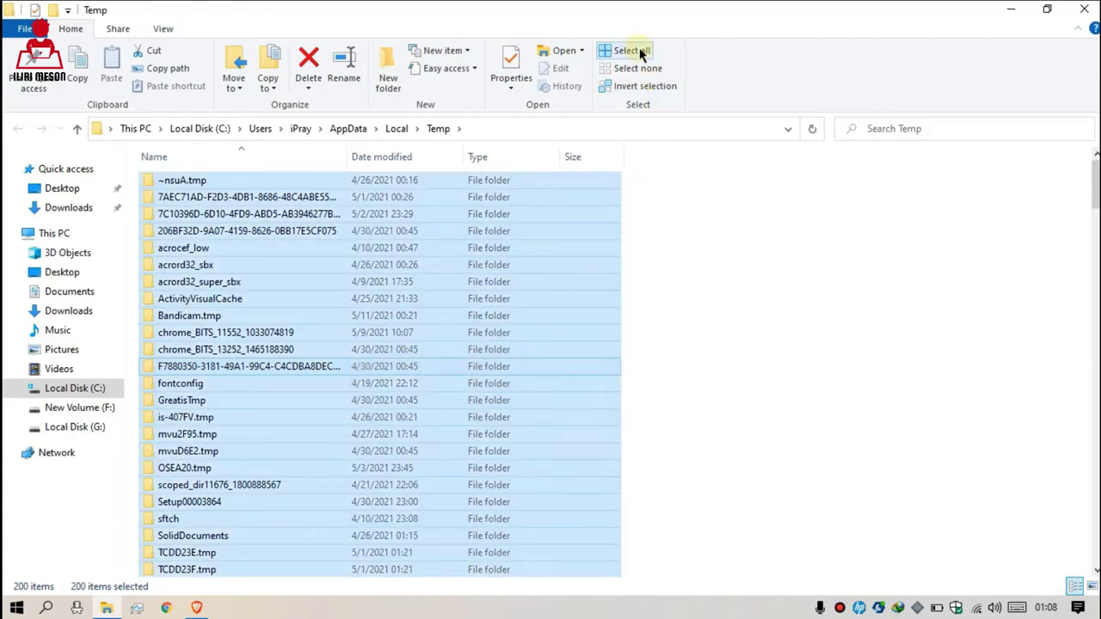
scroll(408, 284, down, 15)
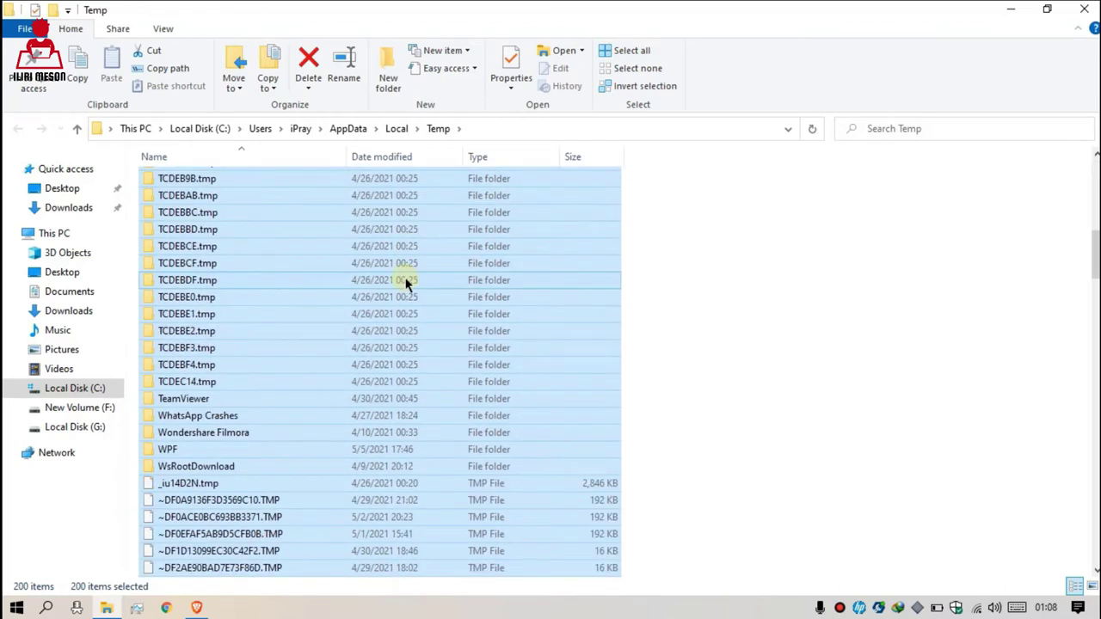
scroll(408, 284, up, 5)
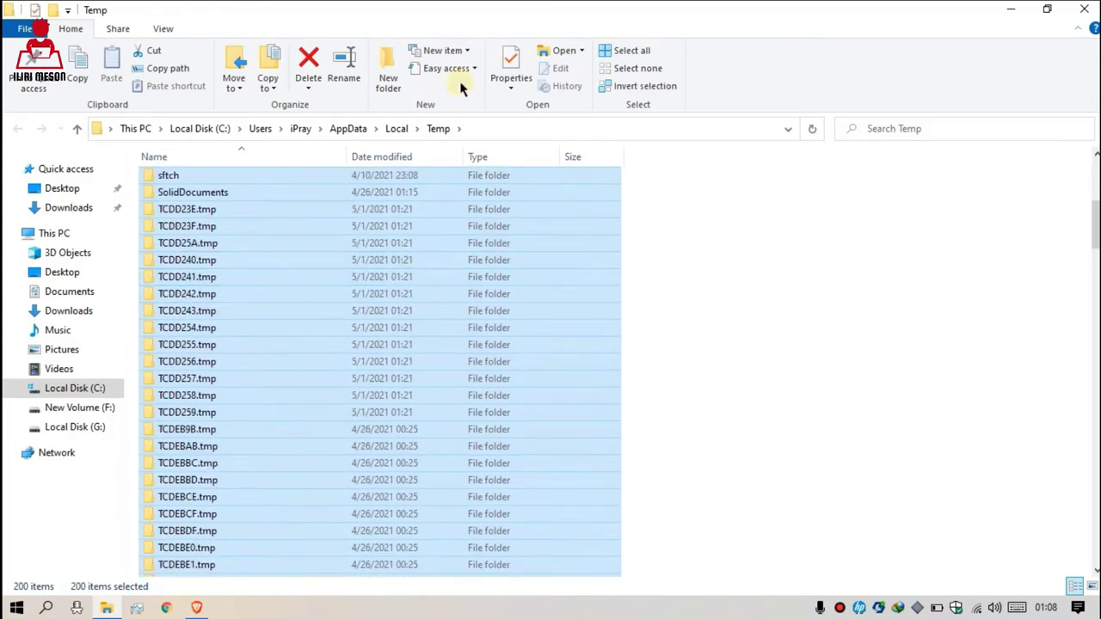
right_click(341, 277)
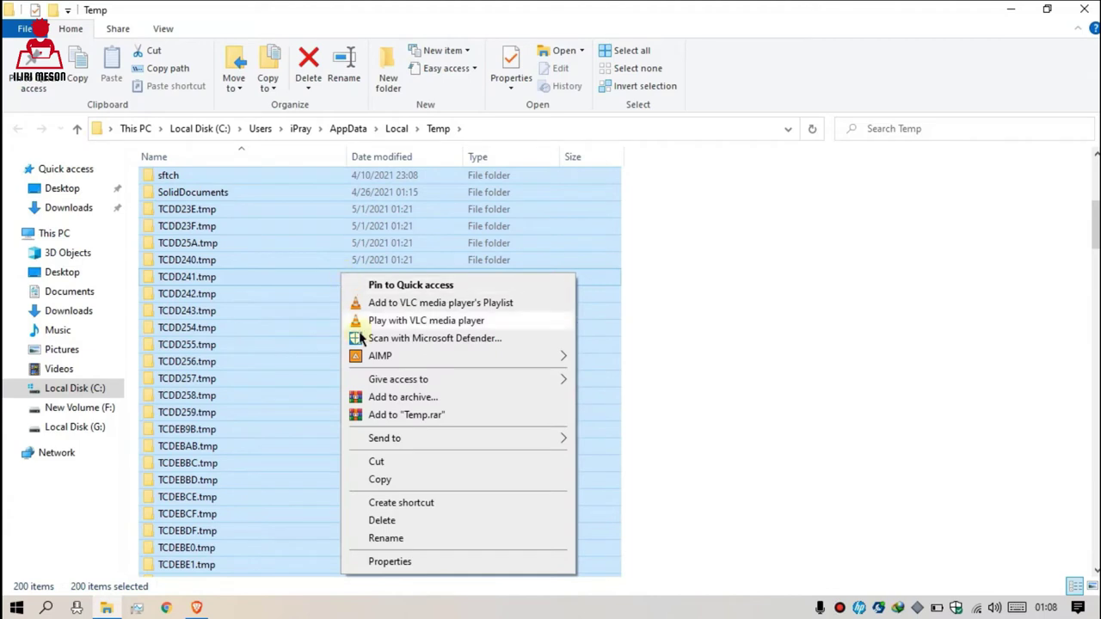
click(381, 522)
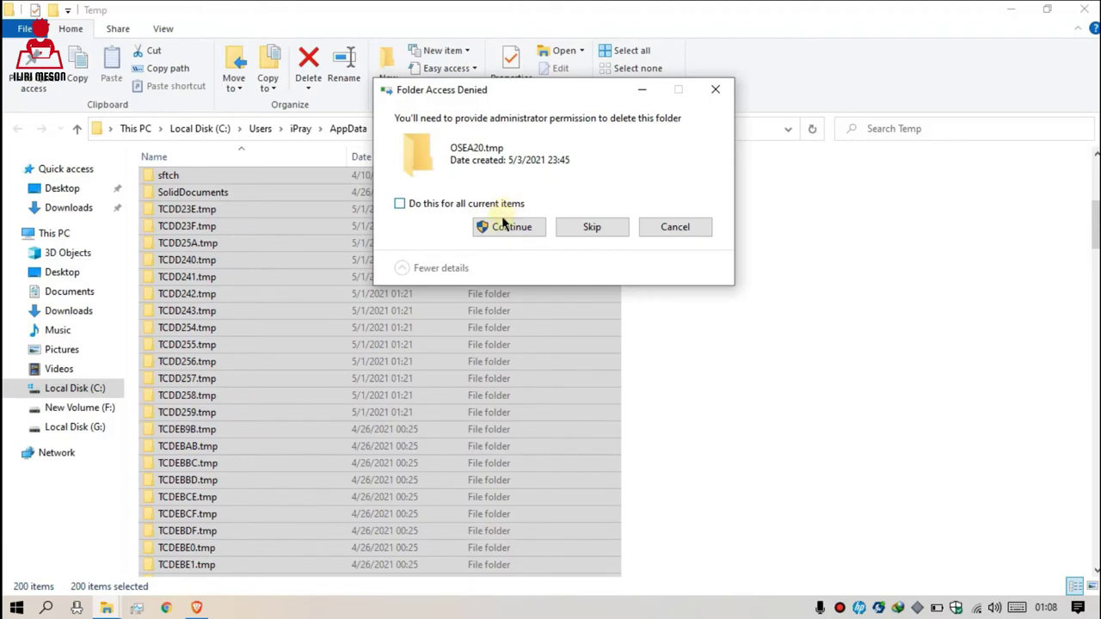
click(502, 228)
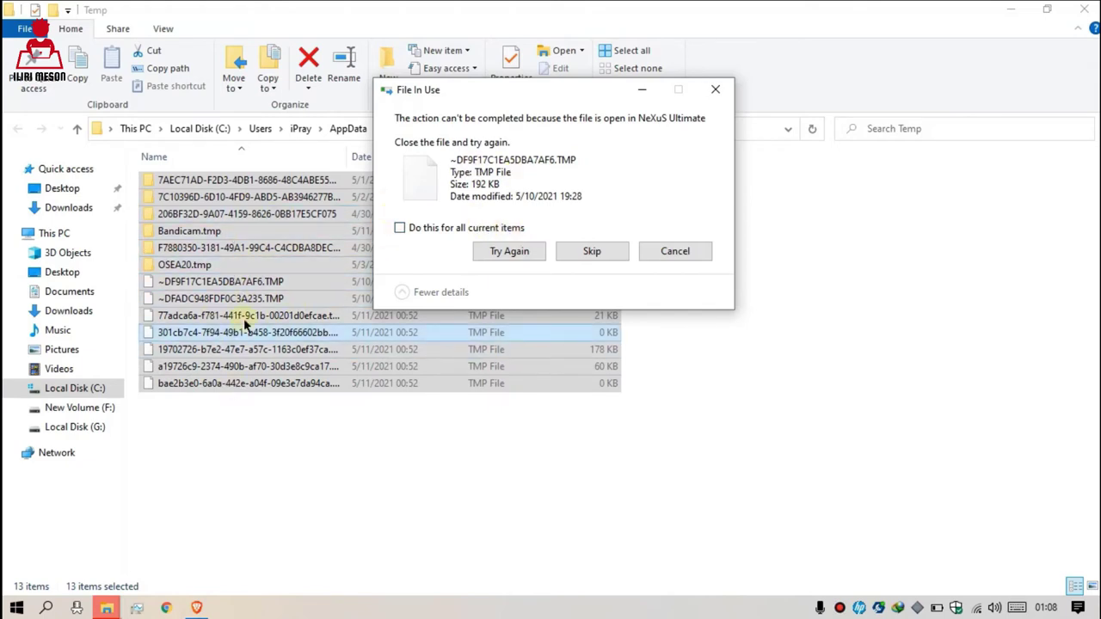
Step: Skip the temporary files in use and the Bandicam.tmp folder to finish the deletion
click(573, 250)
click(591, 252)
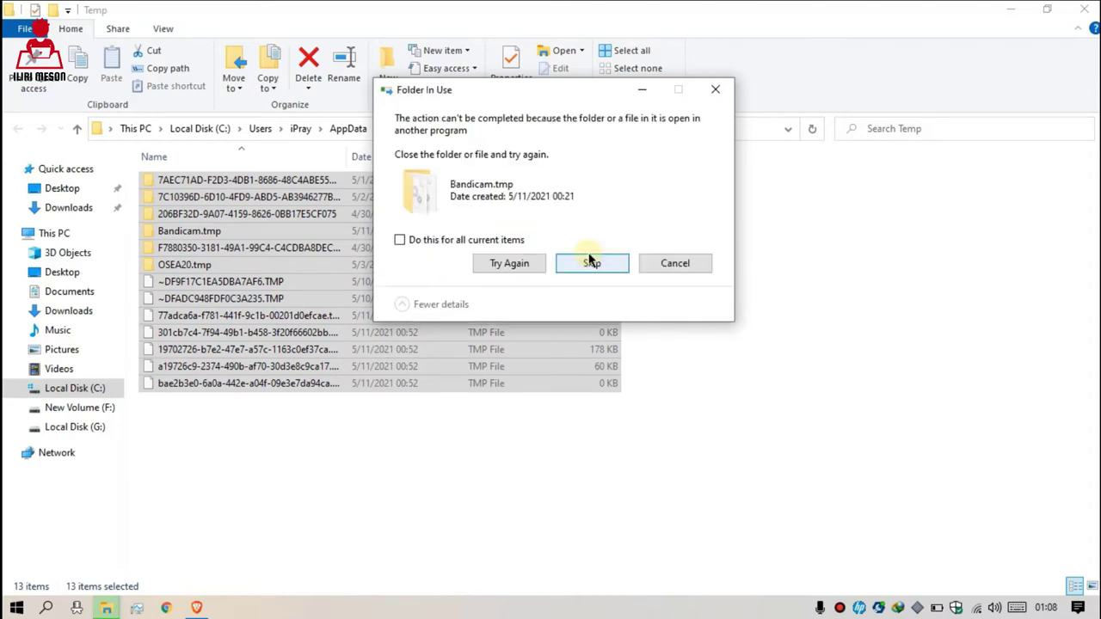
click(467, 239)
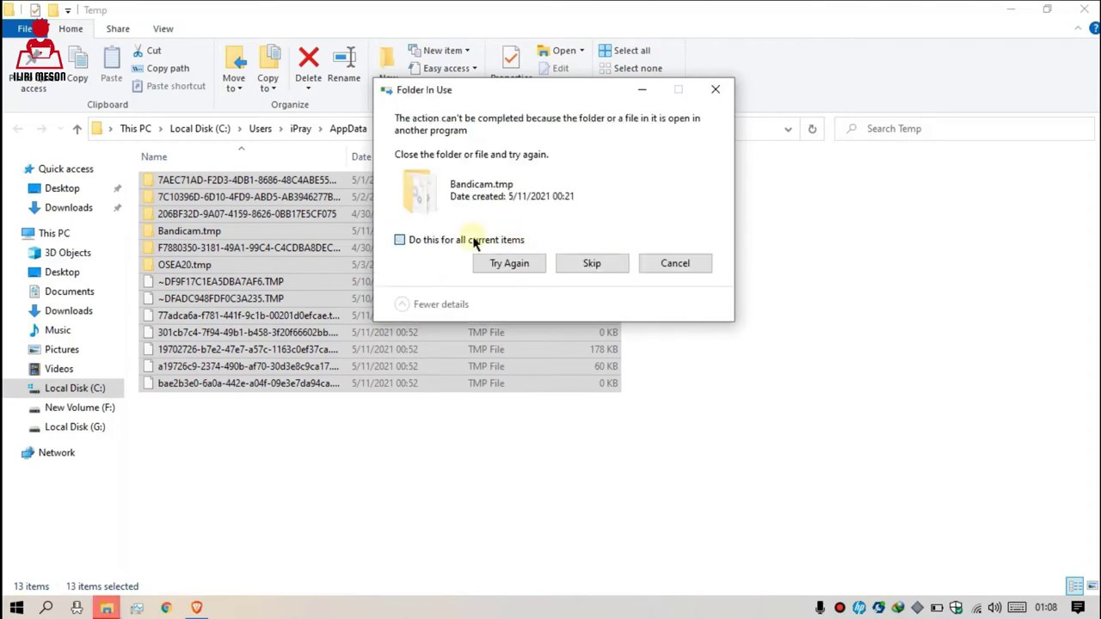
click(560, 262)
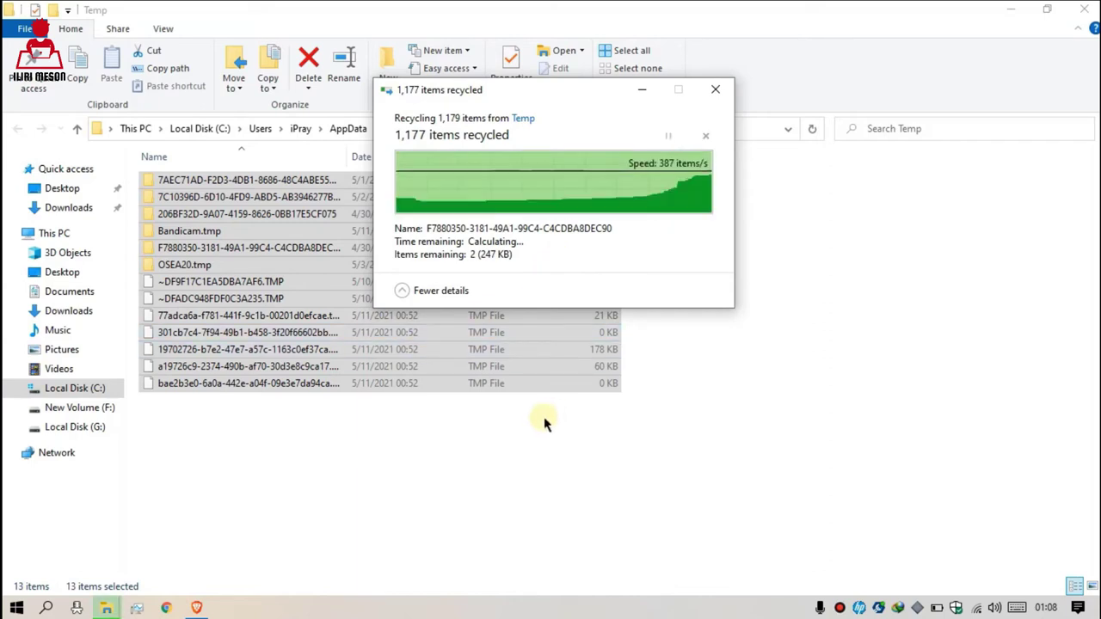
click(701, 258)
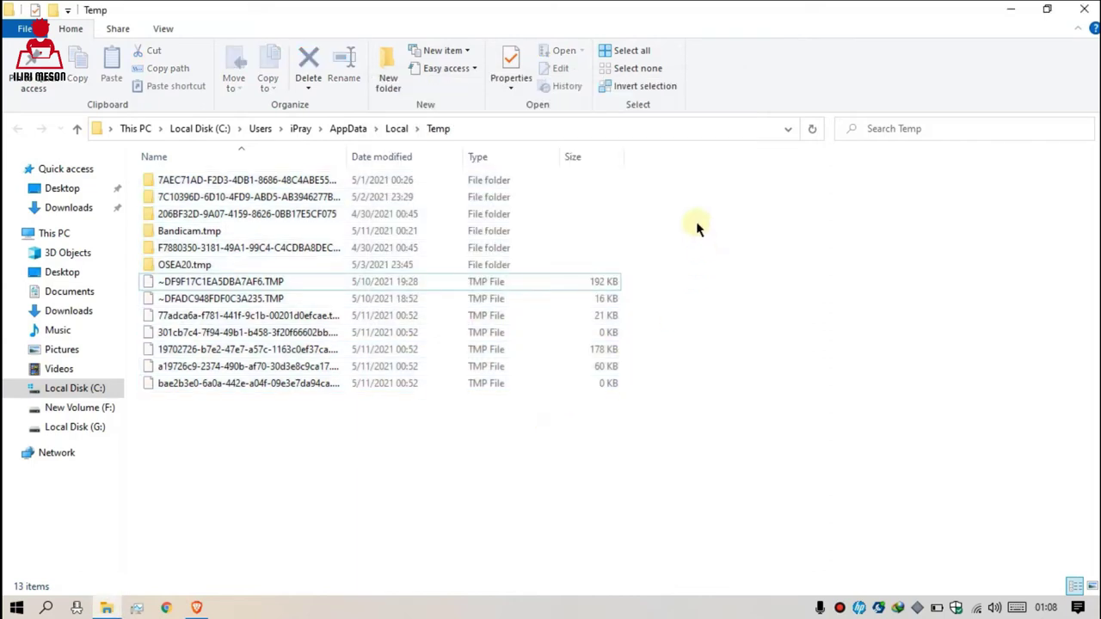
Step: Refresh and close the Temp folder, and refresh the desktop
right_click(696, 222)
click(718, 288)
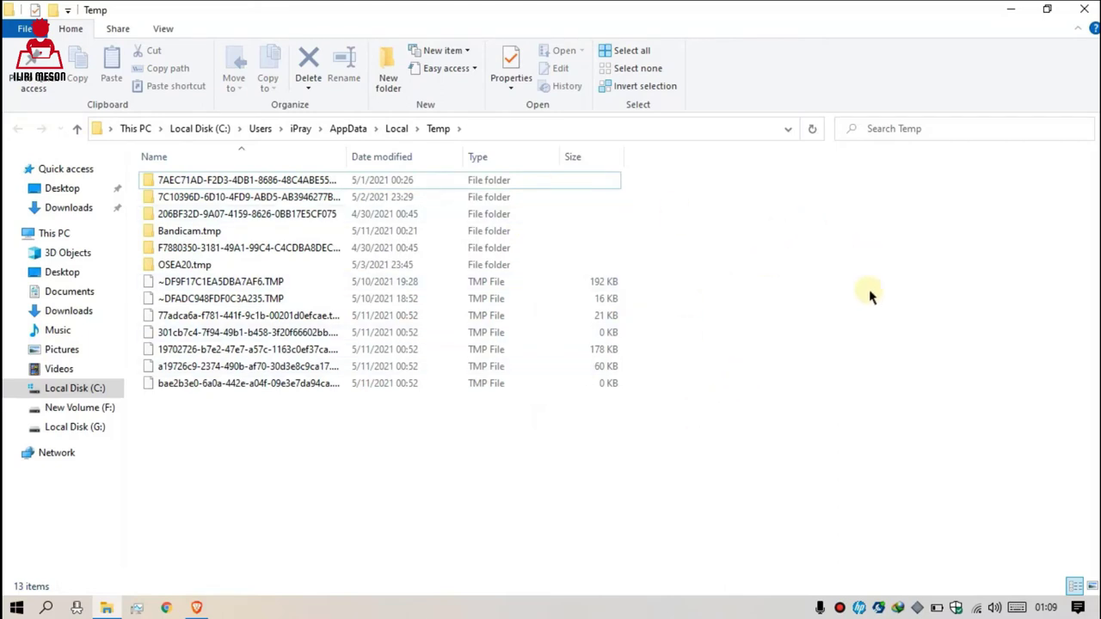
click(1094, 9)
right_click(559, 141)
click(598, 186)
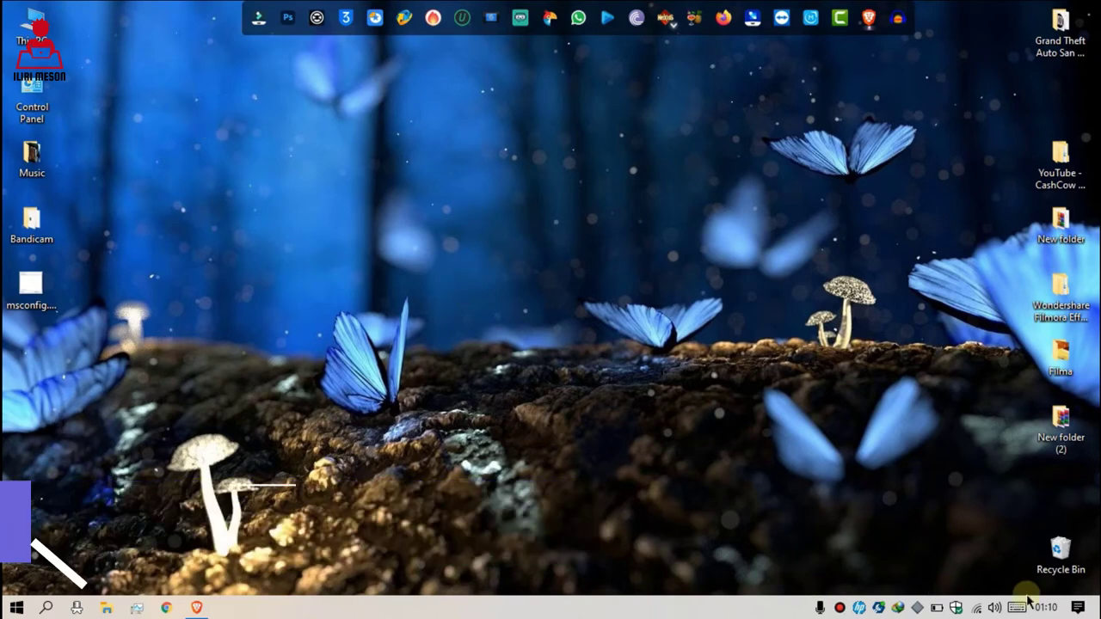
Step: Move the Recycle Bin icon to the upper middle of the desktop and refresh the desktop
drag(1066, 555, 471, 140)
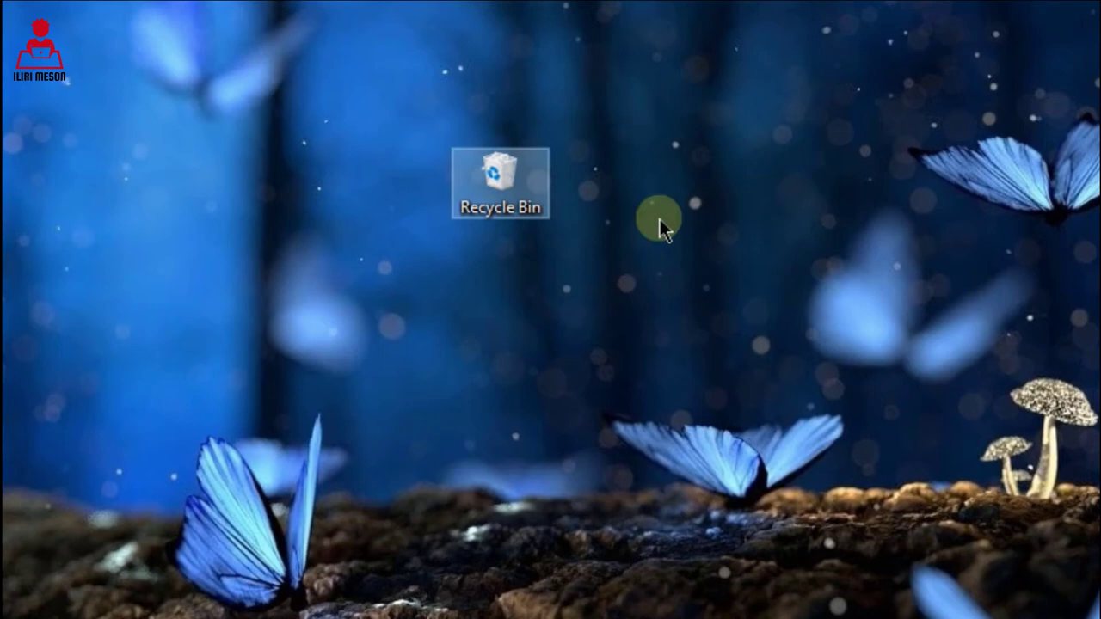
click(182, 118)
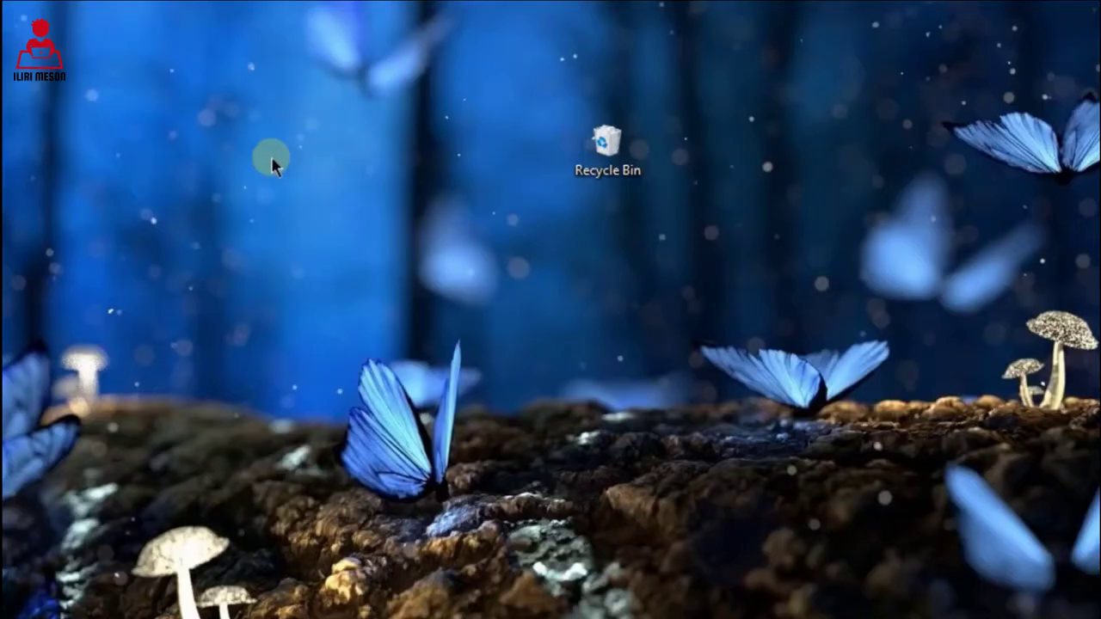
right_click(215, 134)
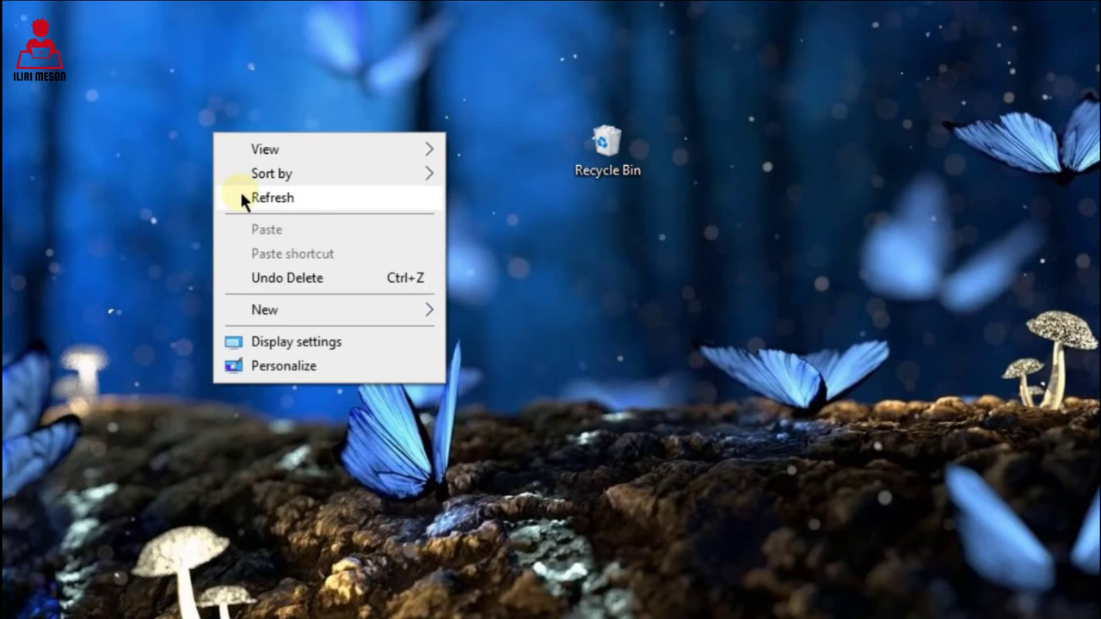
click(240, 190)
right_click(217, 81)
click(245, 143)
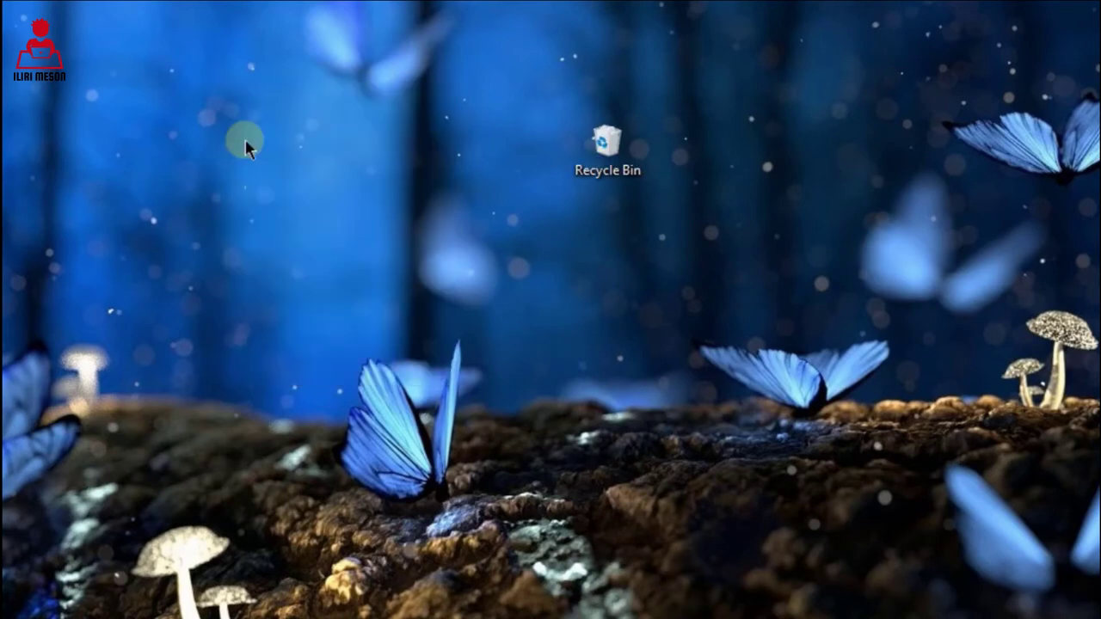
Step: Open the Recycle Bin and empty it, permanently deleting all the temporary files
click(597, 165)
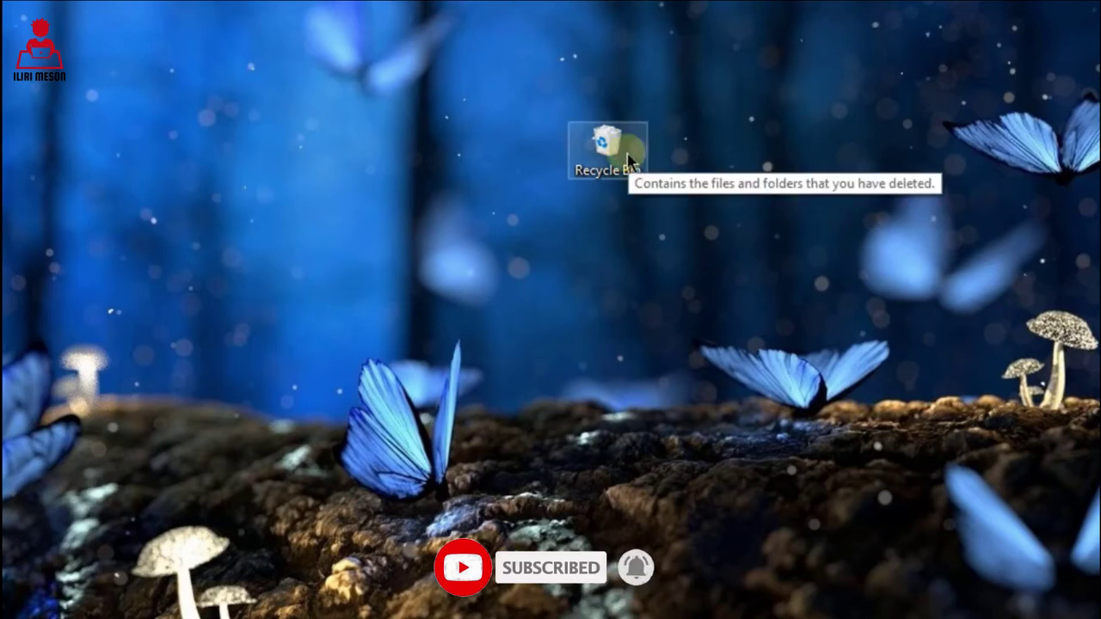
click(751, 111)
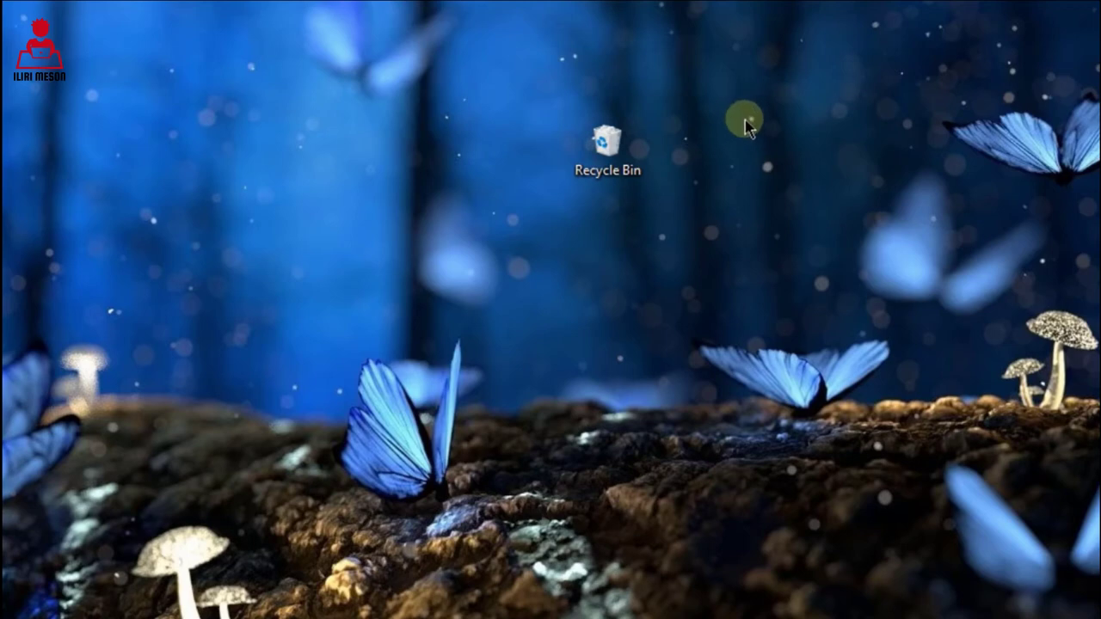
right_click(606, 137)
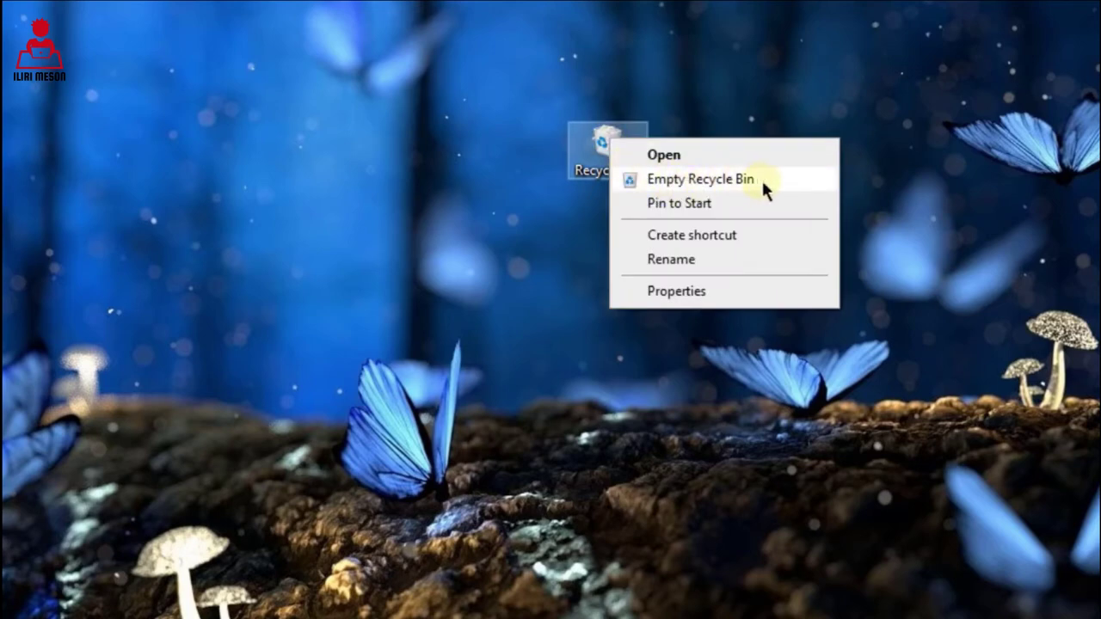
click(769, 134)
double_click(607, 143)
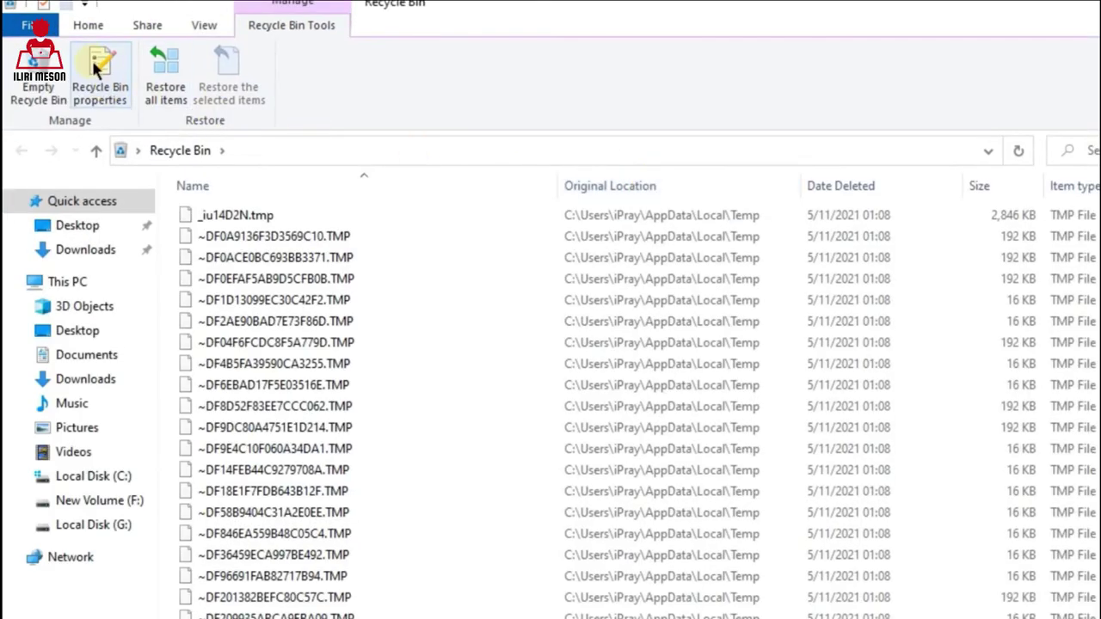
click(39, 77)
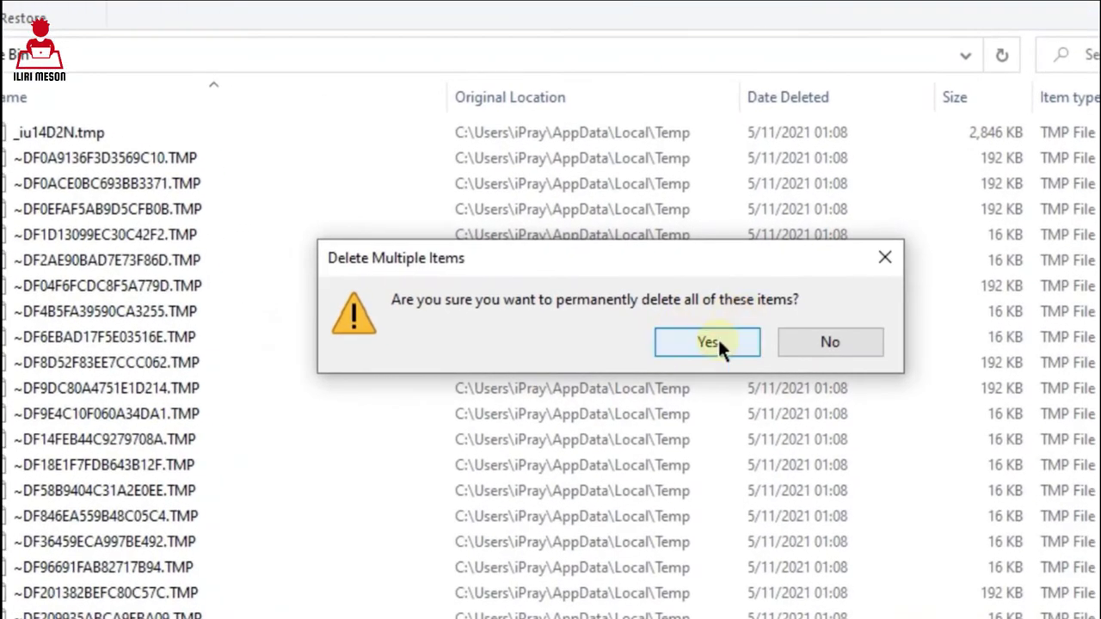
click(704, 345)
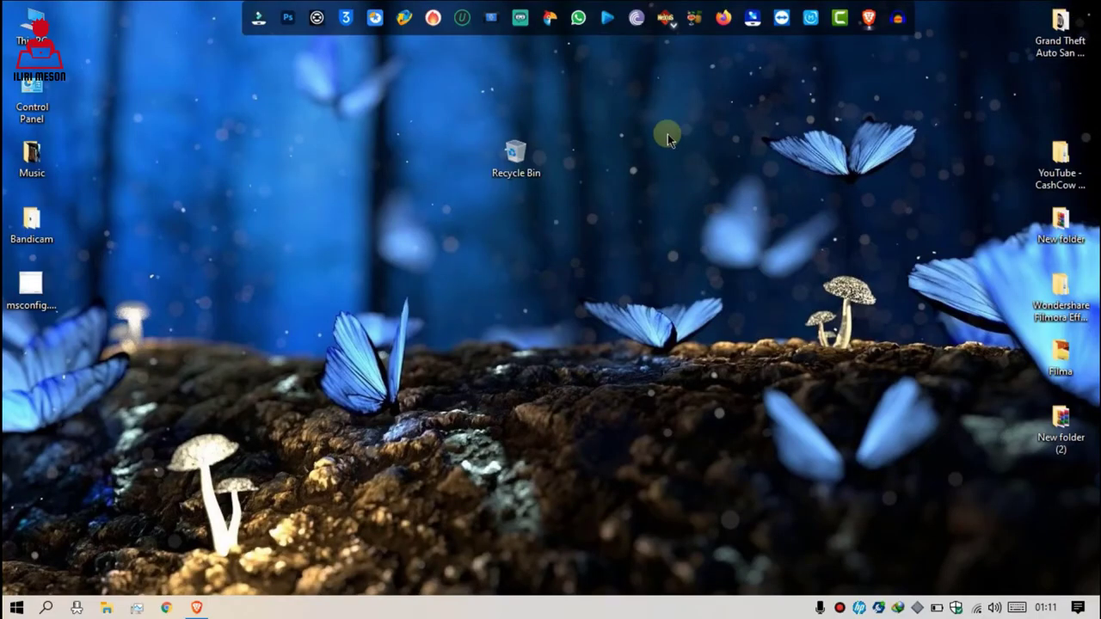
Step: Check the emptied Recycle Bin, move its icon back to the desktop's lower-right corner, and refresh the desktop
right_click(668, 137)
click(700, 179)
double_click(534, 172)
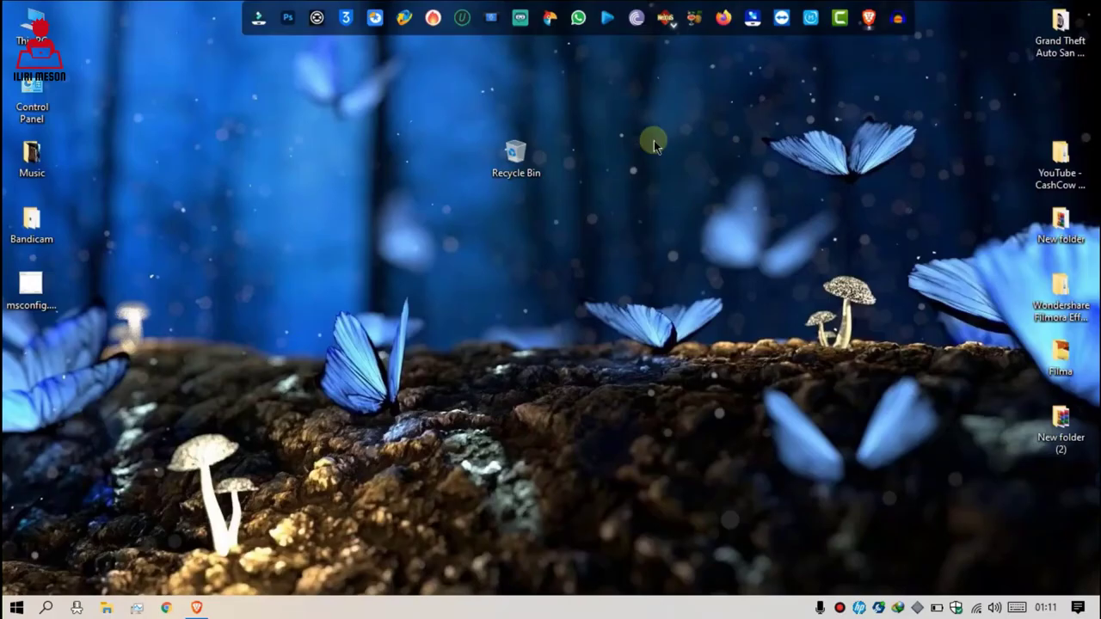
drag(520, 150, 1067, 559)
right_click(519, 166)
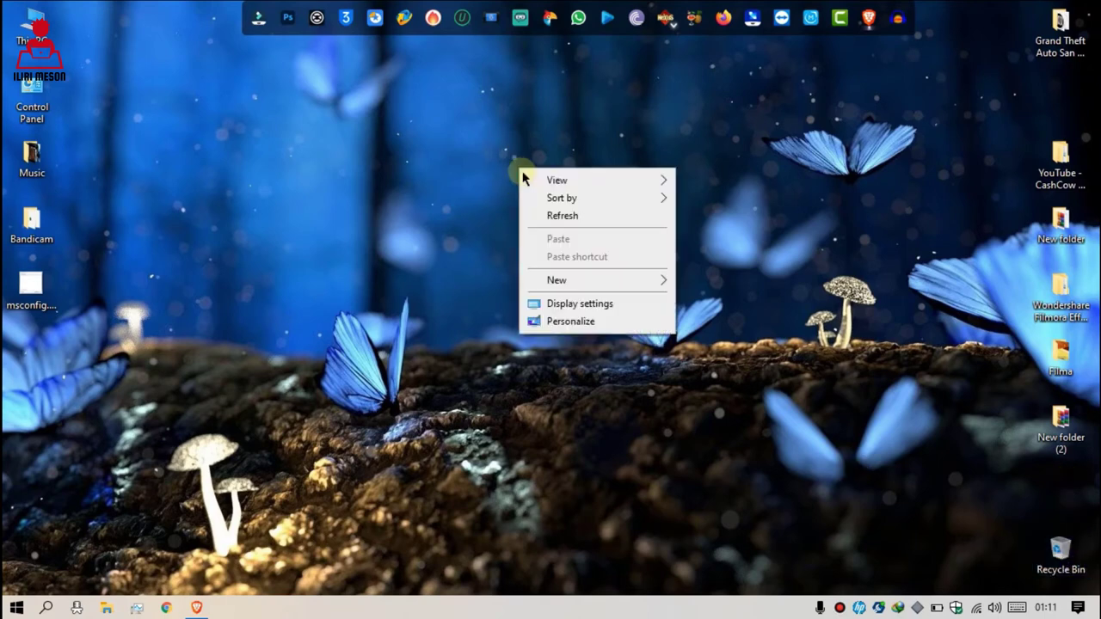
click(535, 214)
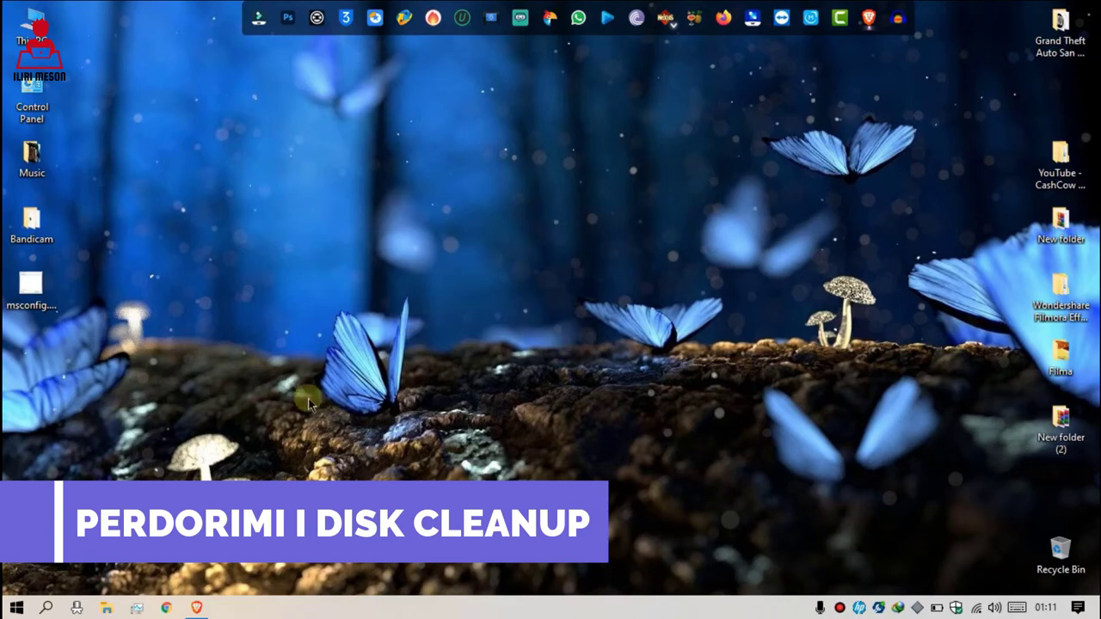
Step: Search Windows for Disk Cleanup, open it, and start the cleanup scan of the C: drive
click(46, 608)
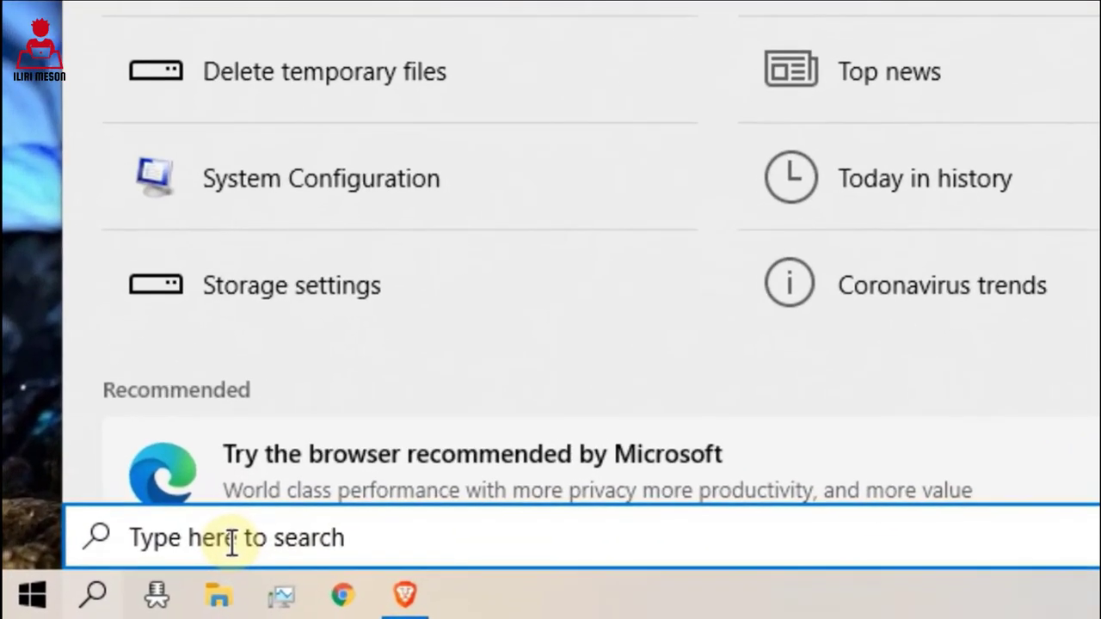
text(di)
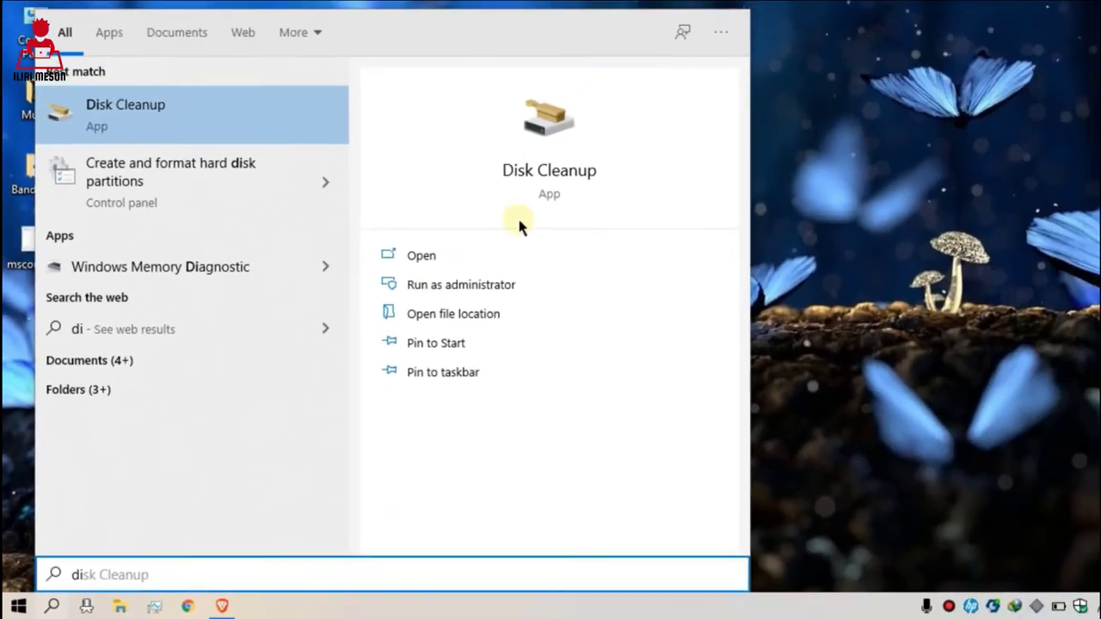
click(413, 256)
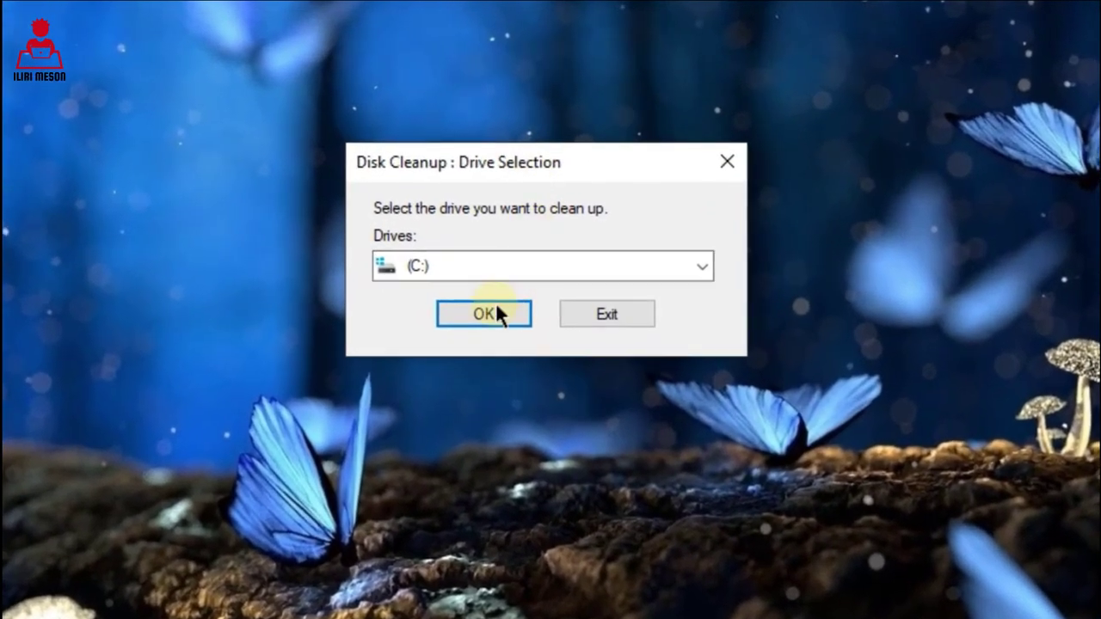
click(484, 315)
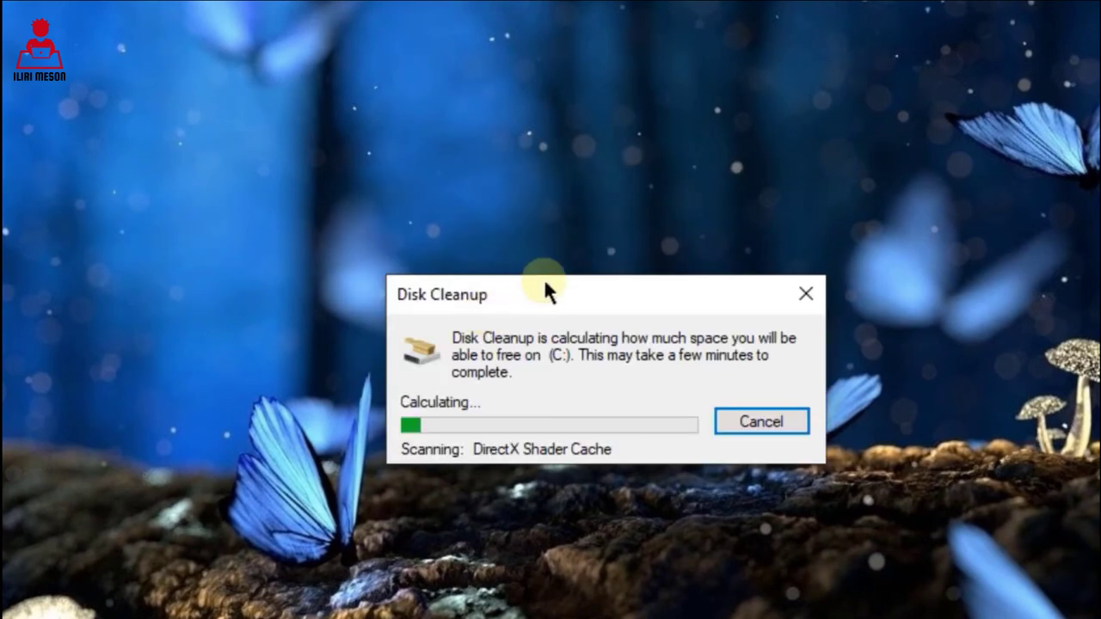
Step: Mark DirectX Shader Cache, Delivery Optimization Files and Temporary files for deletion in the C: drive's cleanup list
drag(543, 280, 493, 136)
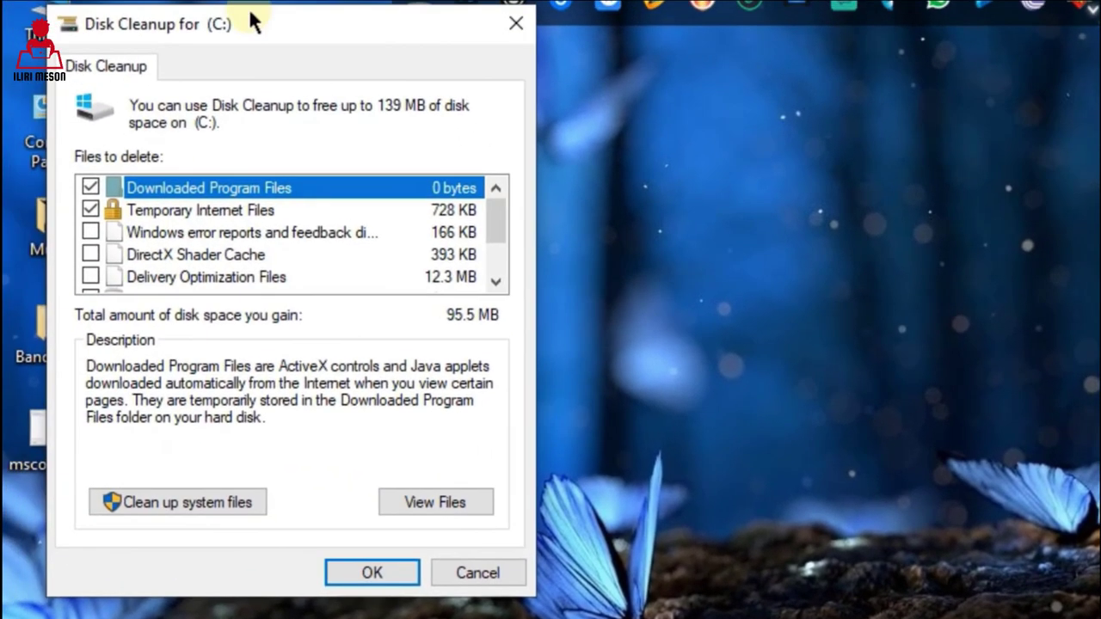
drag(249, 20, 556, 50)
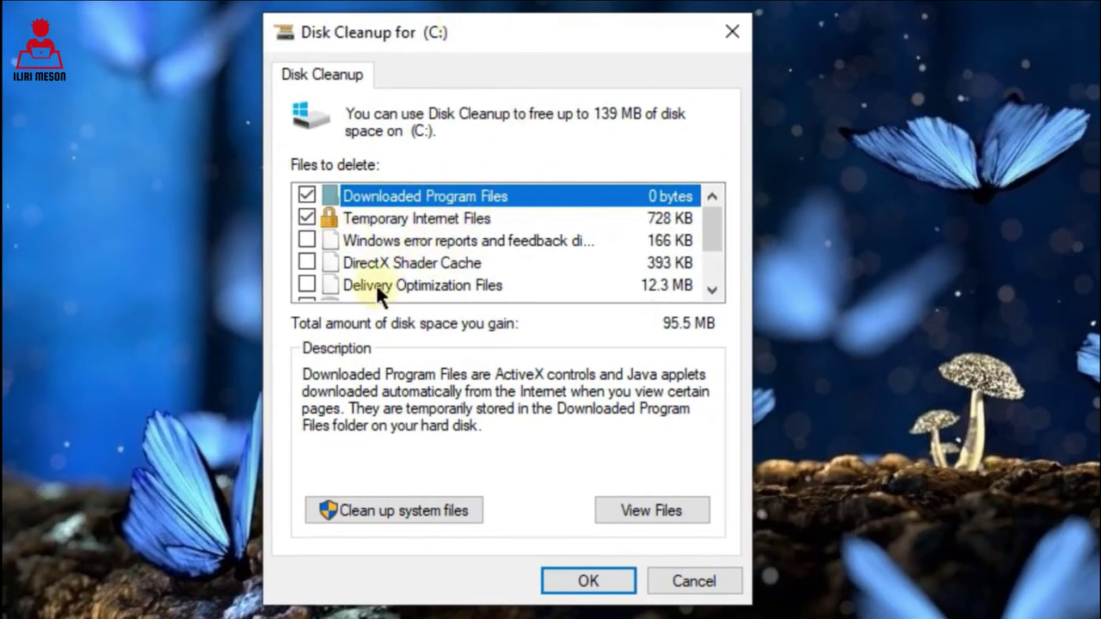
scroll(372, 257, down, 1)
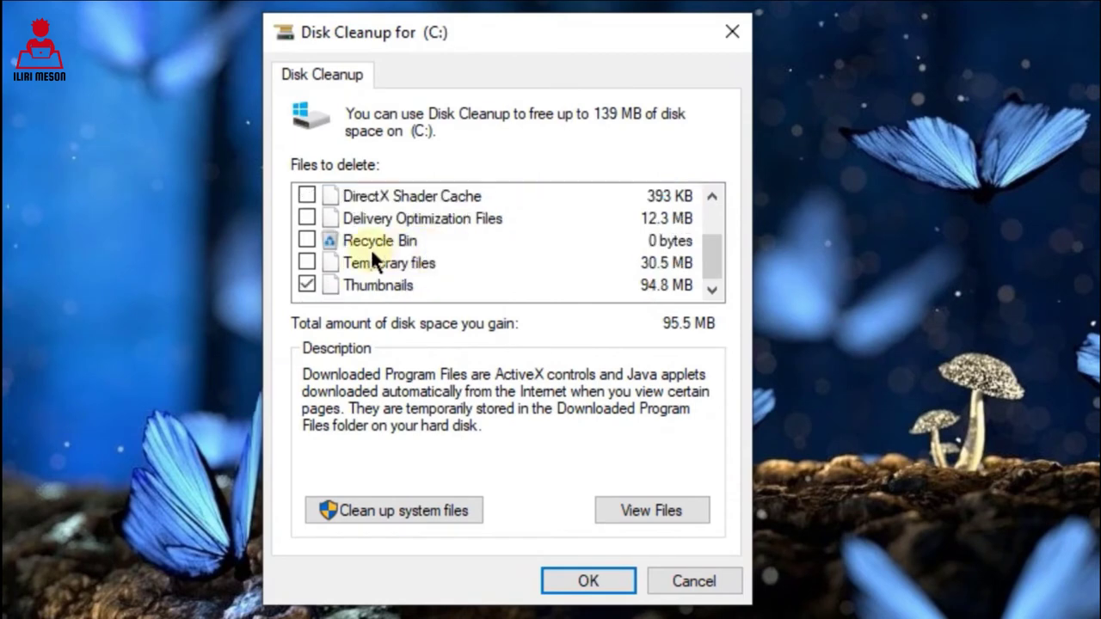
click(307, 261)
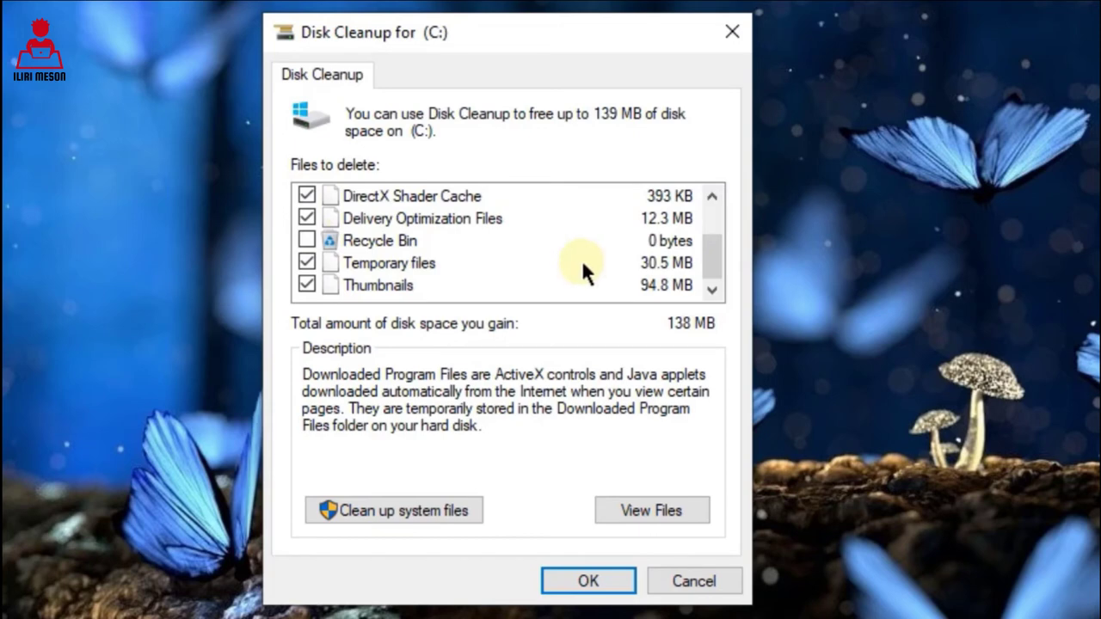
drag(703, 253, 710, 236)
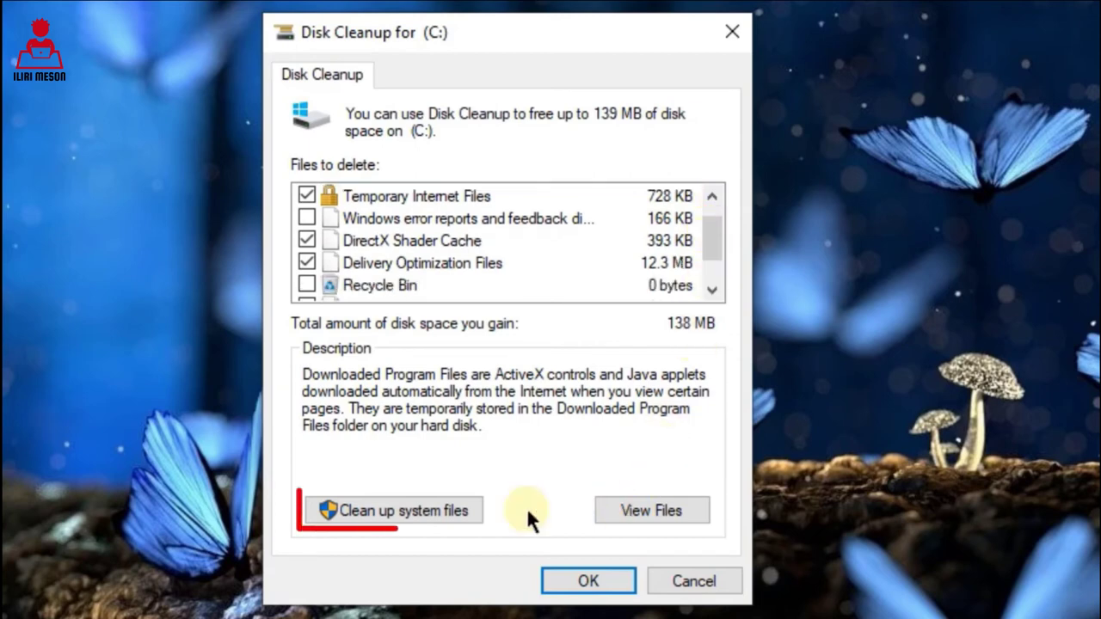
Step: Rescan the C: drive with system files included in the cleanup
click(448, 516)
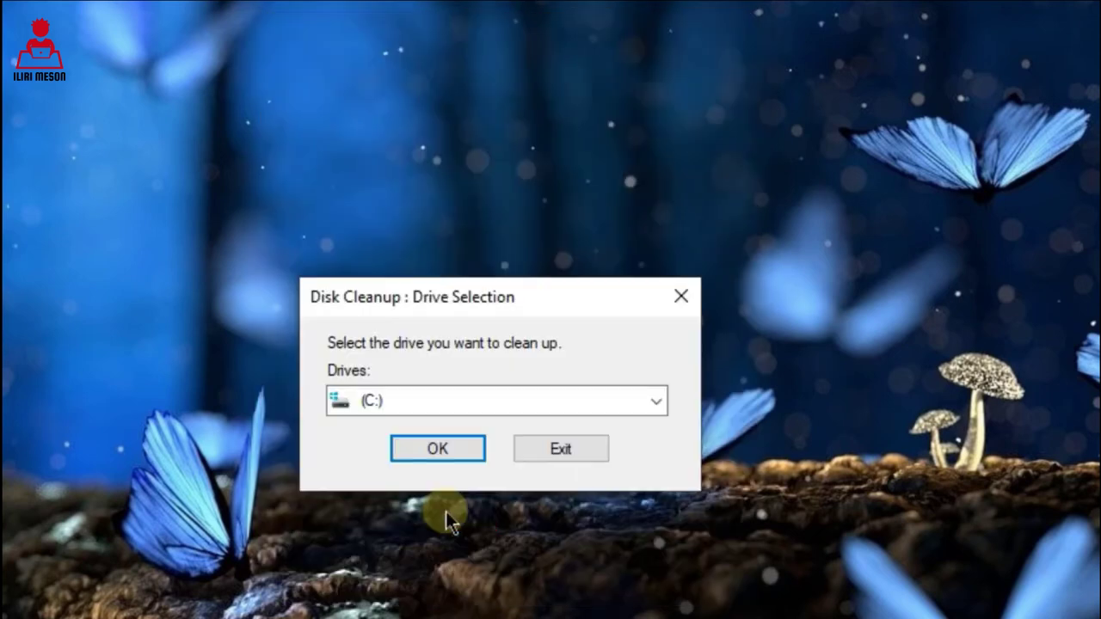
click(436, 452)
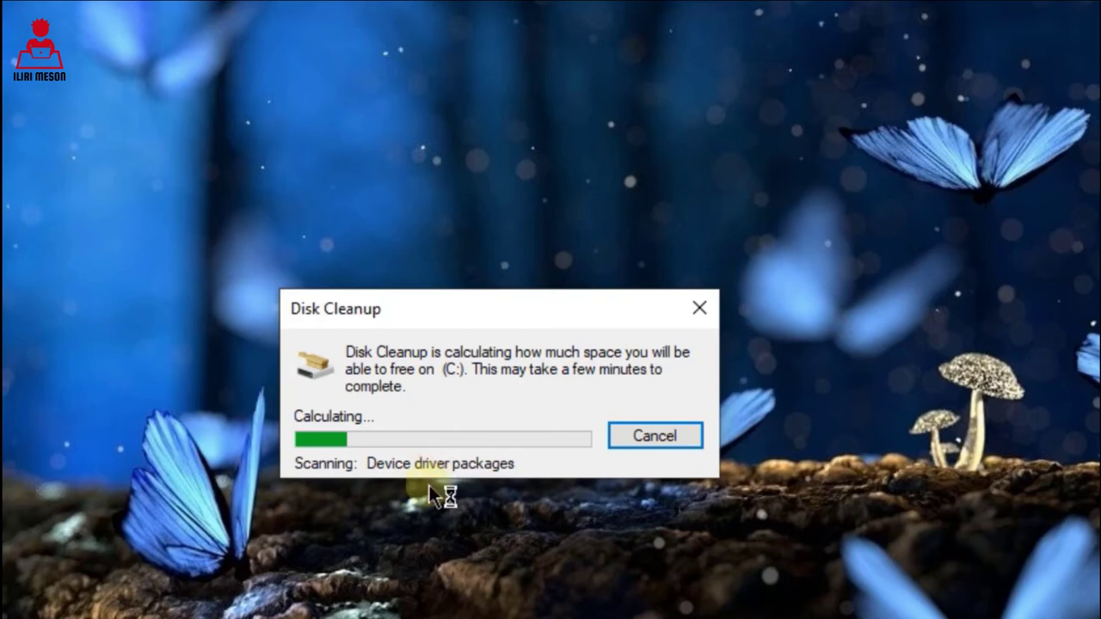
drag(459, 316, 406, 188)
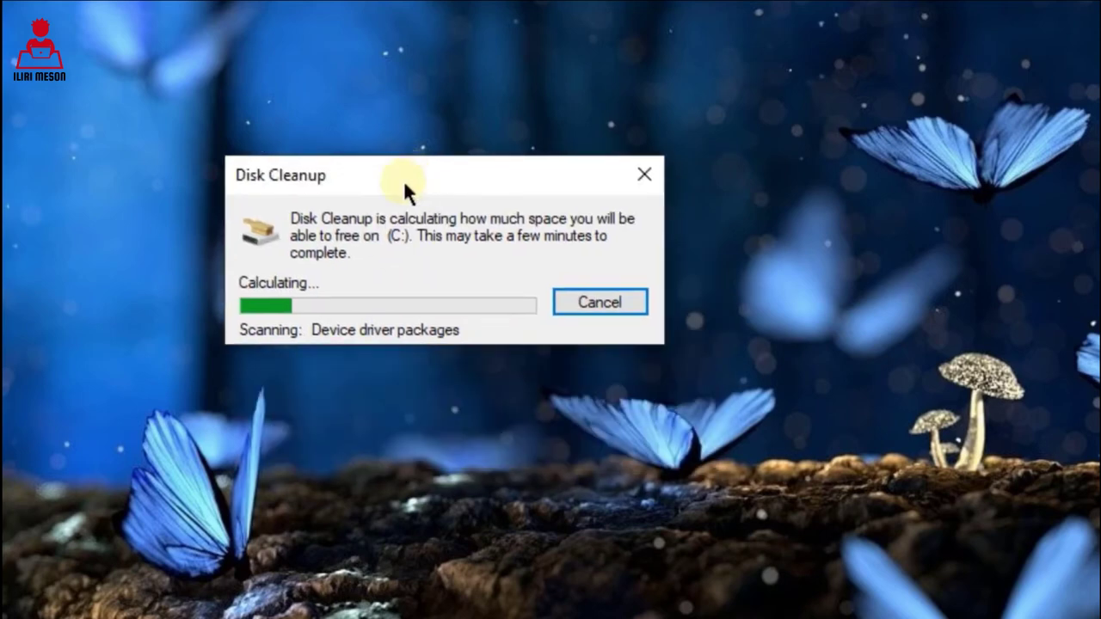
click(387, 475)
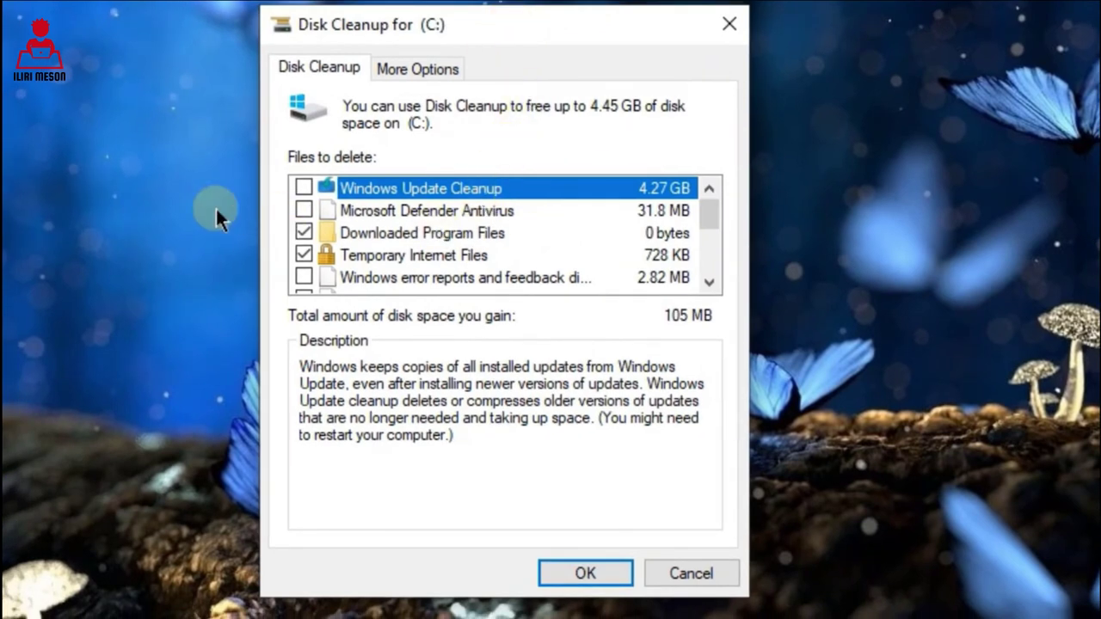
Step: Mark Temporary files for deletion in the C: drive's system cleanup list
scroll(326, 215, down, 1)
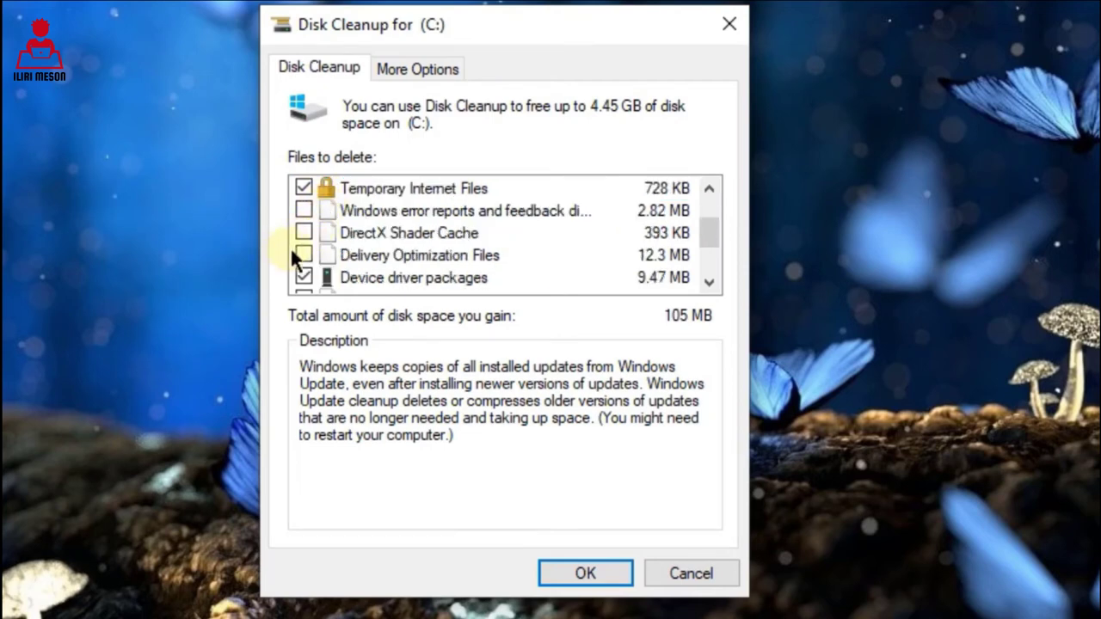
scroll(303, 251, down, 1)
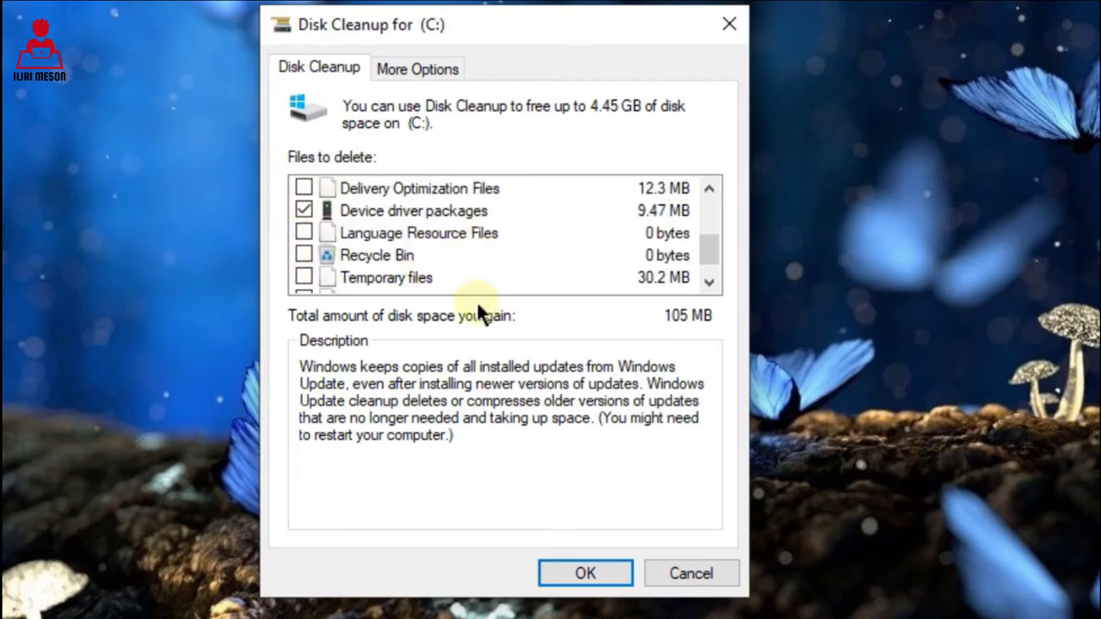
click(303, 277)
scroll(327, 275, down, 1)
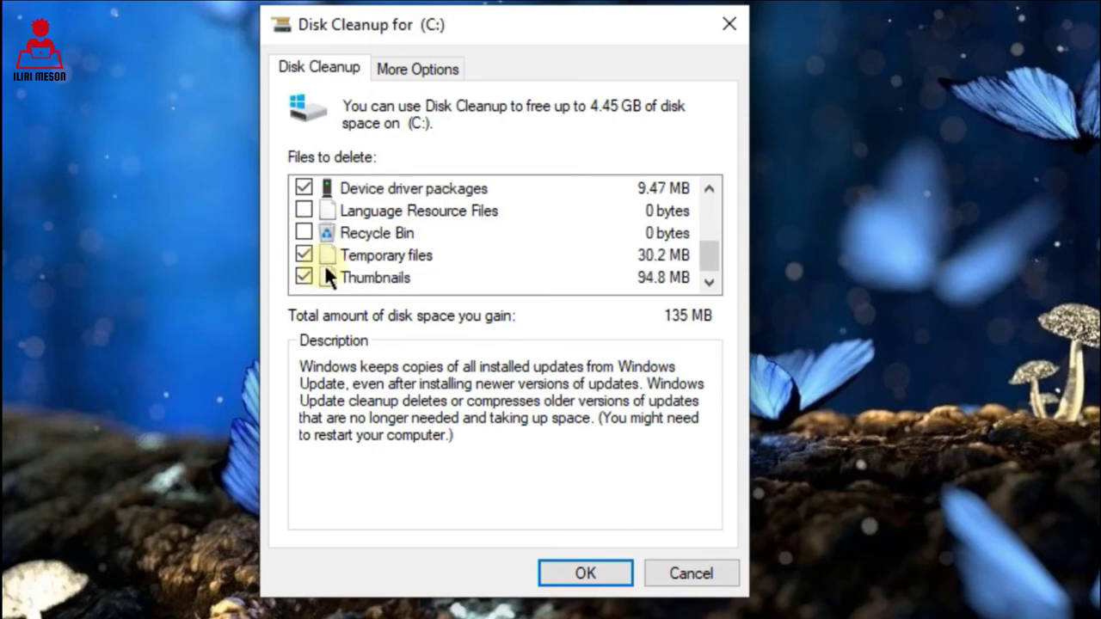
scroll(327, 275, up, 1)
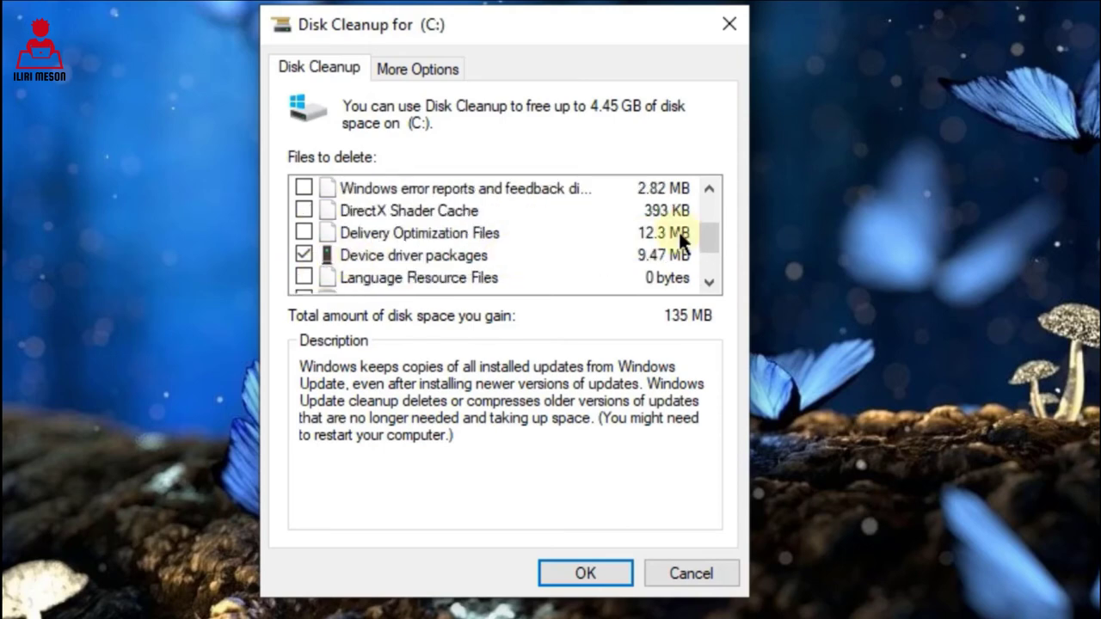
Step: Add Windows Update Cleanup and Delivery Optimization Files to the categories marked for deletion
drag(705, 232, 711, 208)
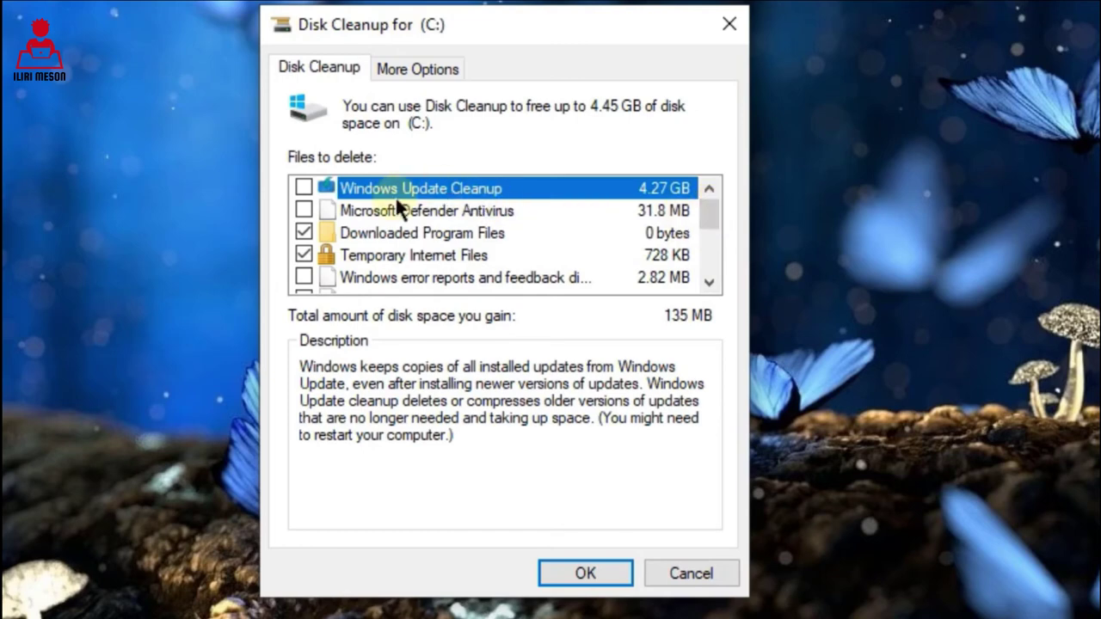
click(304, 186)
drag(704, 209, 705, 230)
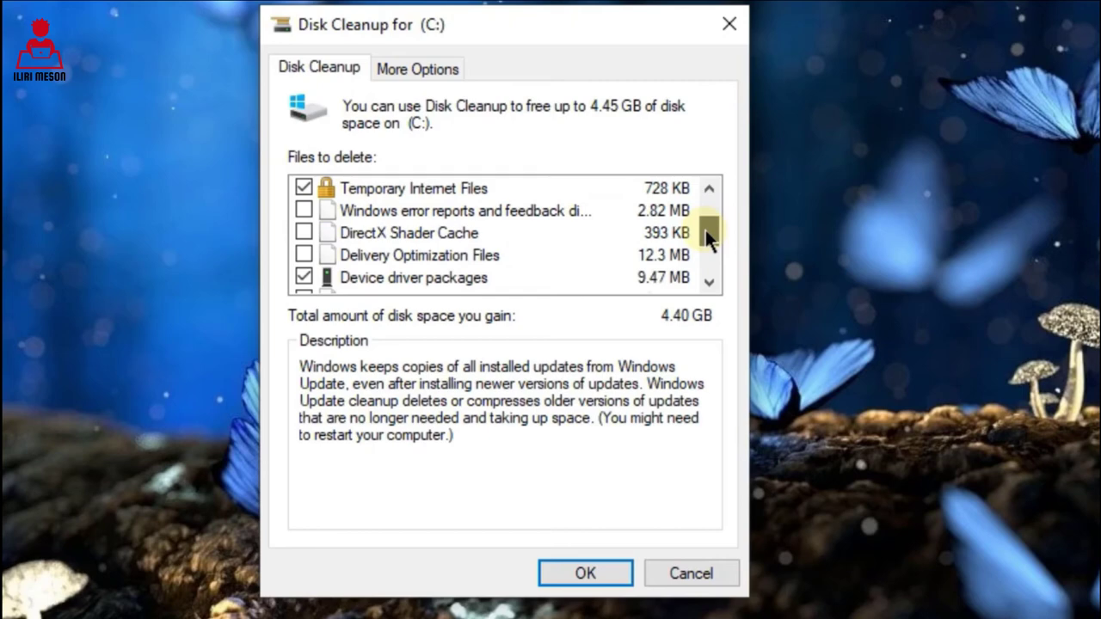
click(304, 254)
drag(700, 232, 702, 251)
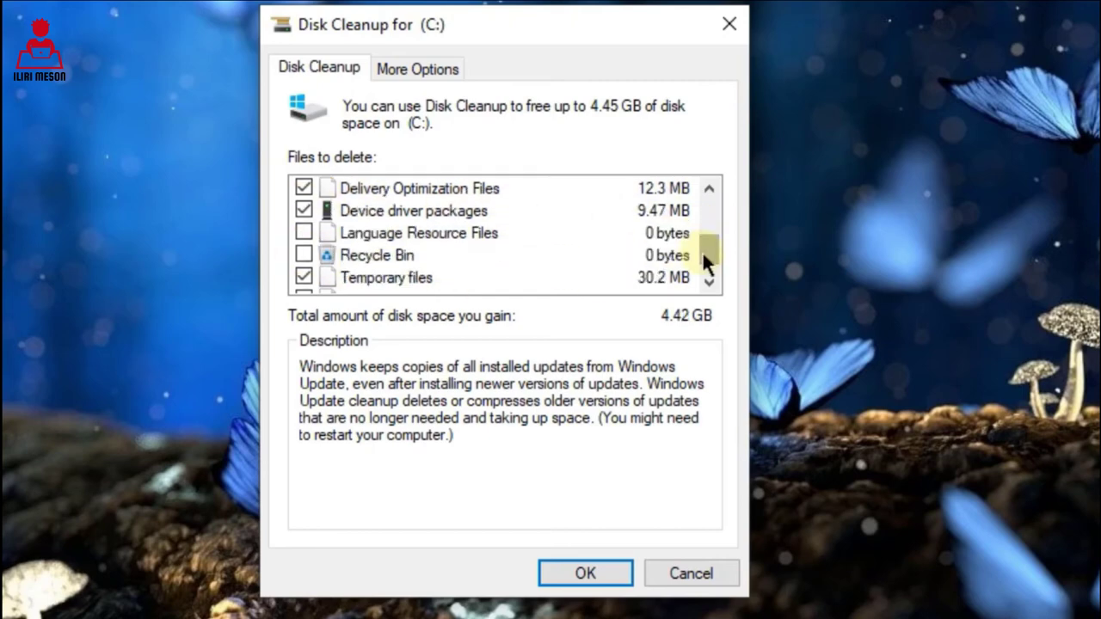
Step: Run the cleanup and confirm permanently deleting the selected files from the C: drive
click(577, 571)
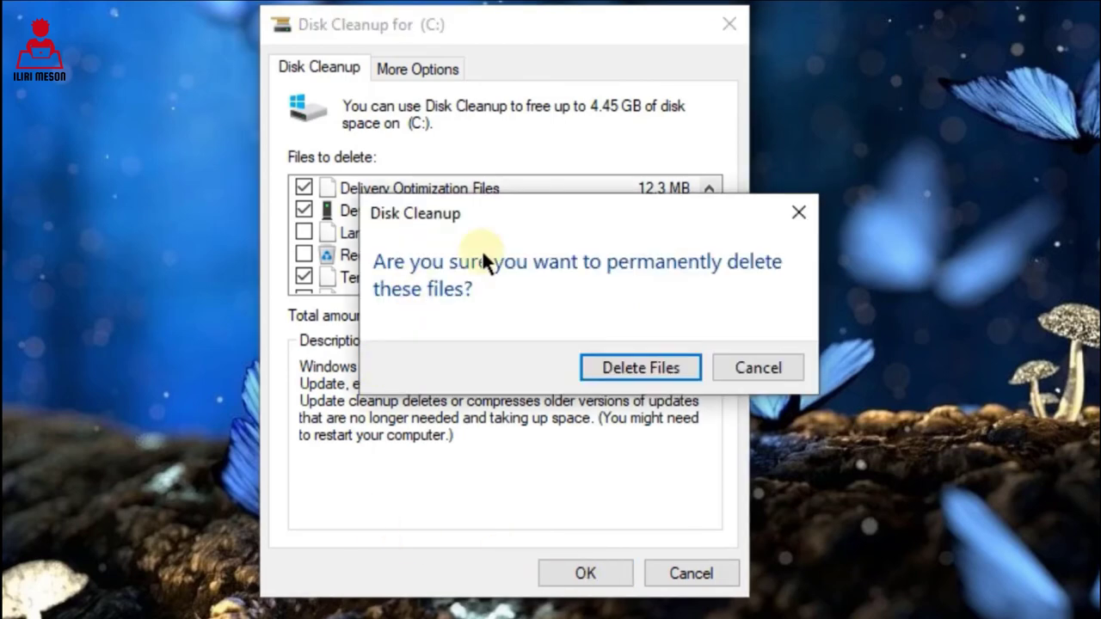
drag(555, 214, 530, 211)
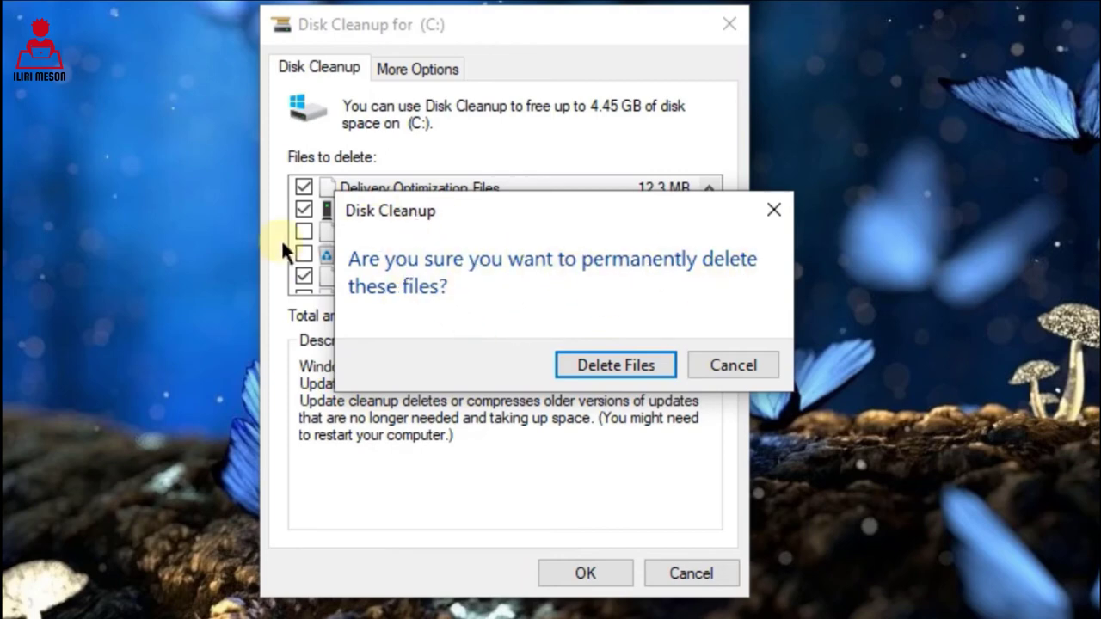
click(607, 365)
drag(613, 254, 650, 127)
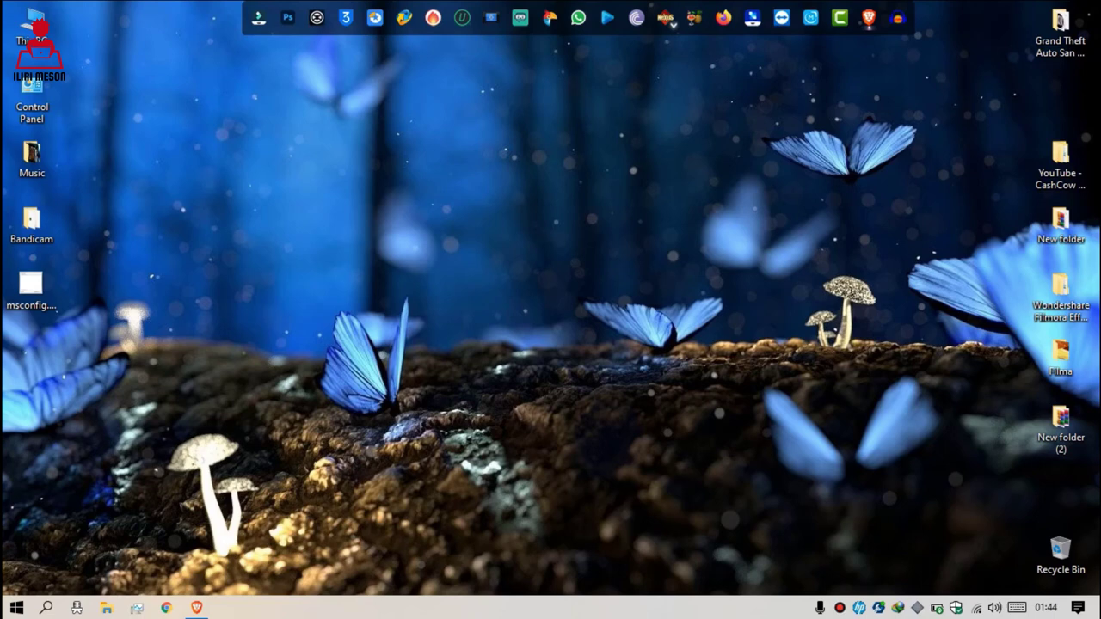
Step: Switch to the Brave browser and look over the introduction and overview on the Any Screen Recorder product page
click(196, 607)
scroll(209, 330, up, 3)
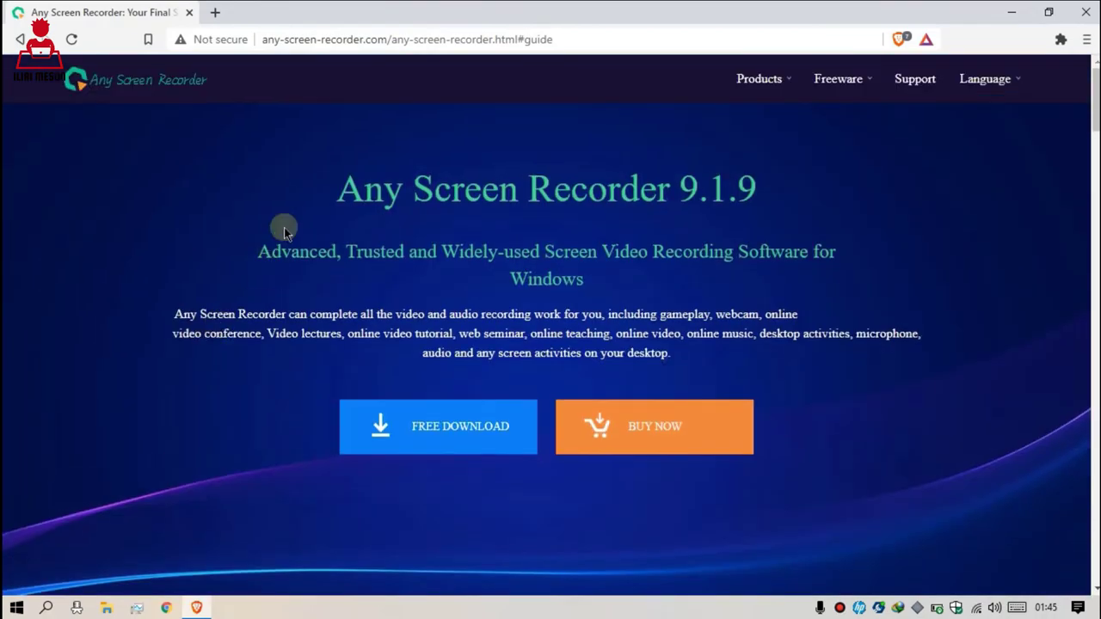
scroll(273, 325, down, 1)
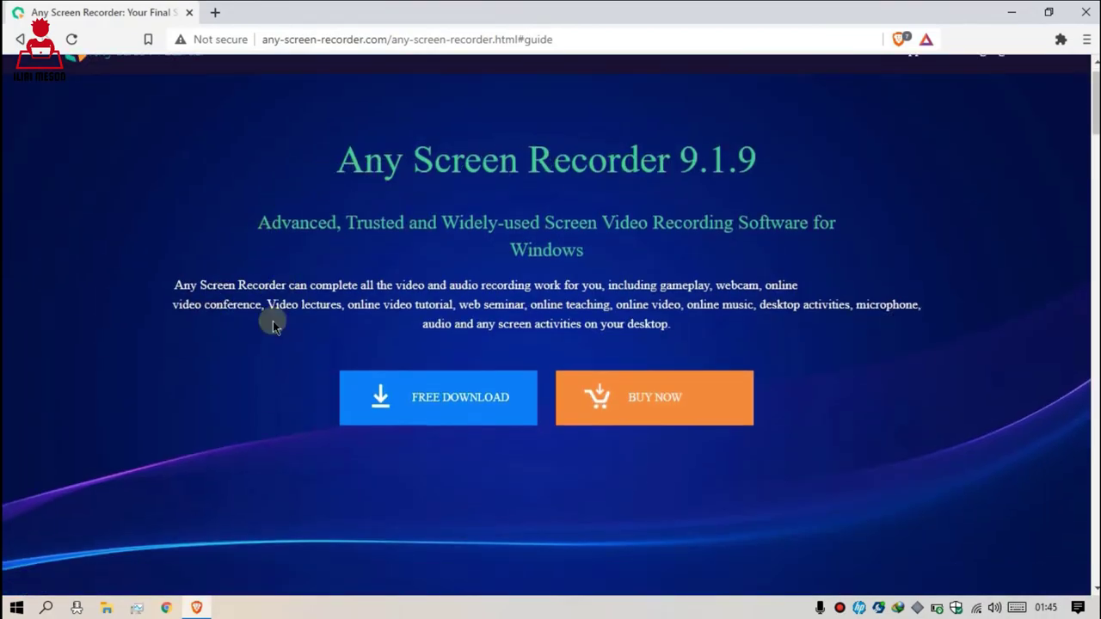
scroll(273, 325, down, 7)
scroll(295, 211, up, 1)
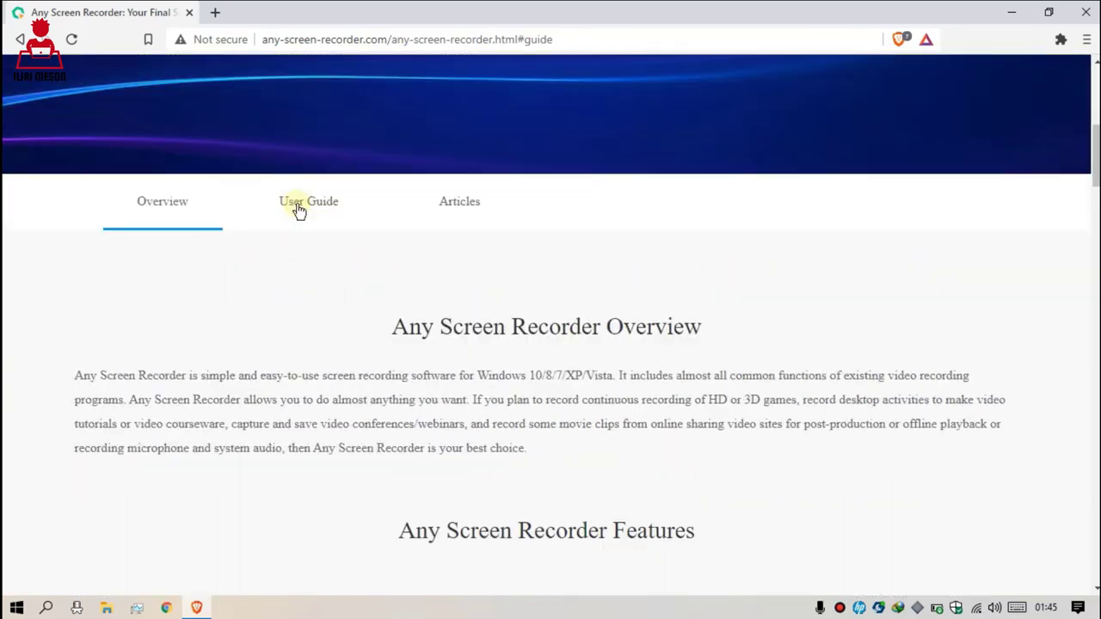
scroll(296, 210, up, 1)
Step: Go to the User Guide section and examine the How it works steps and the recorder's setup options
click(297, 211)
scroll(445, 320, down, 1)
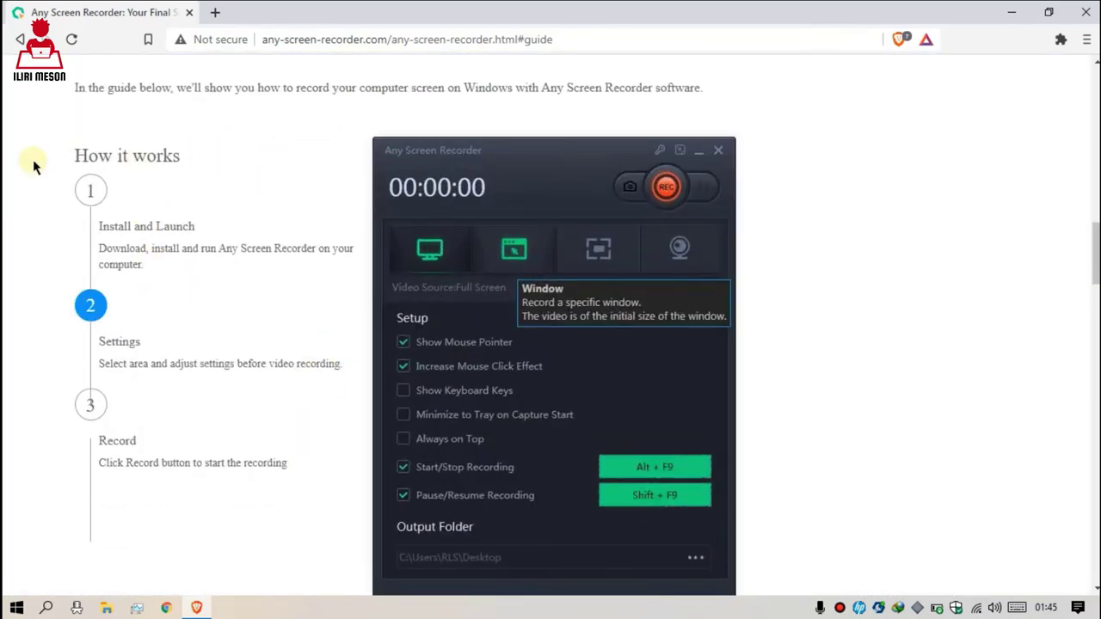
scroll(35, 166, down, 1)
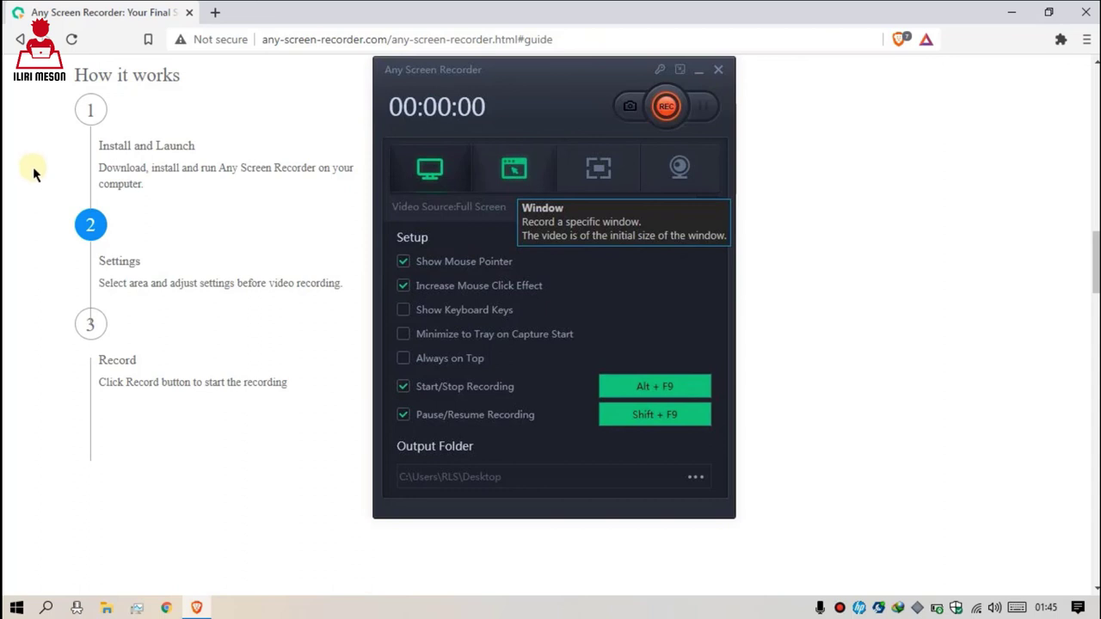
scroll(35, 174, up, 1)
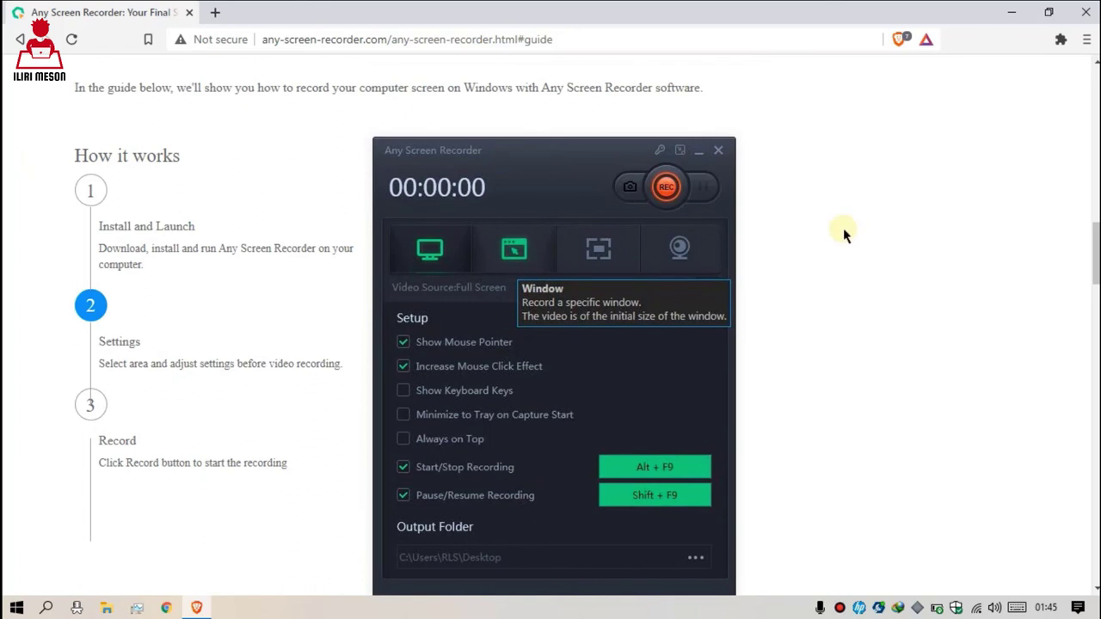
scroll(843, 230, down, 2)
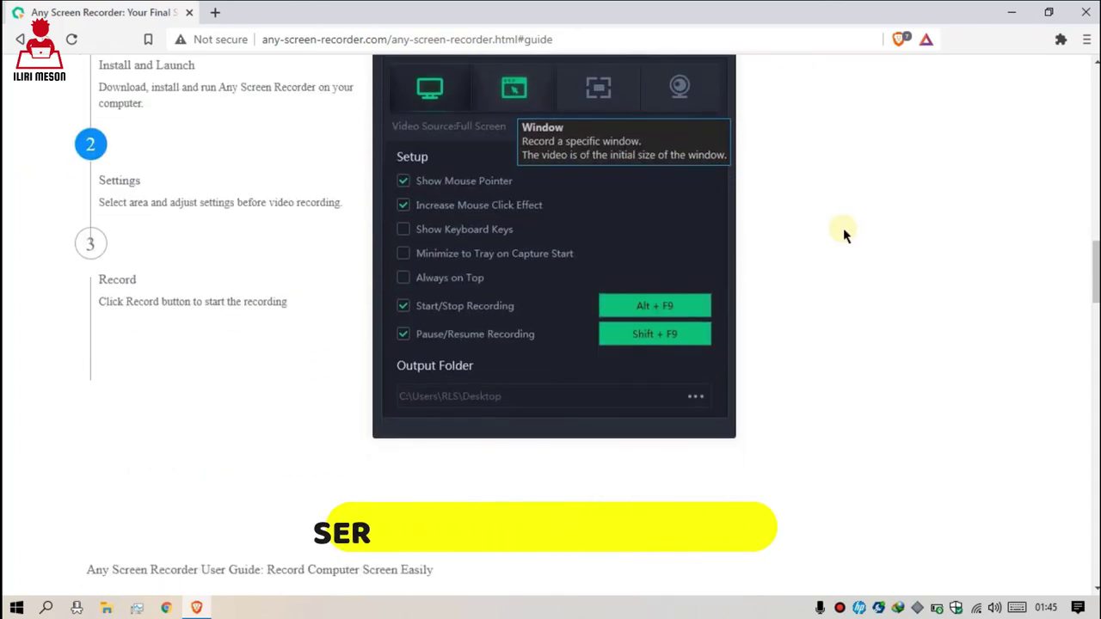
scroll(843, 231, up, 1)
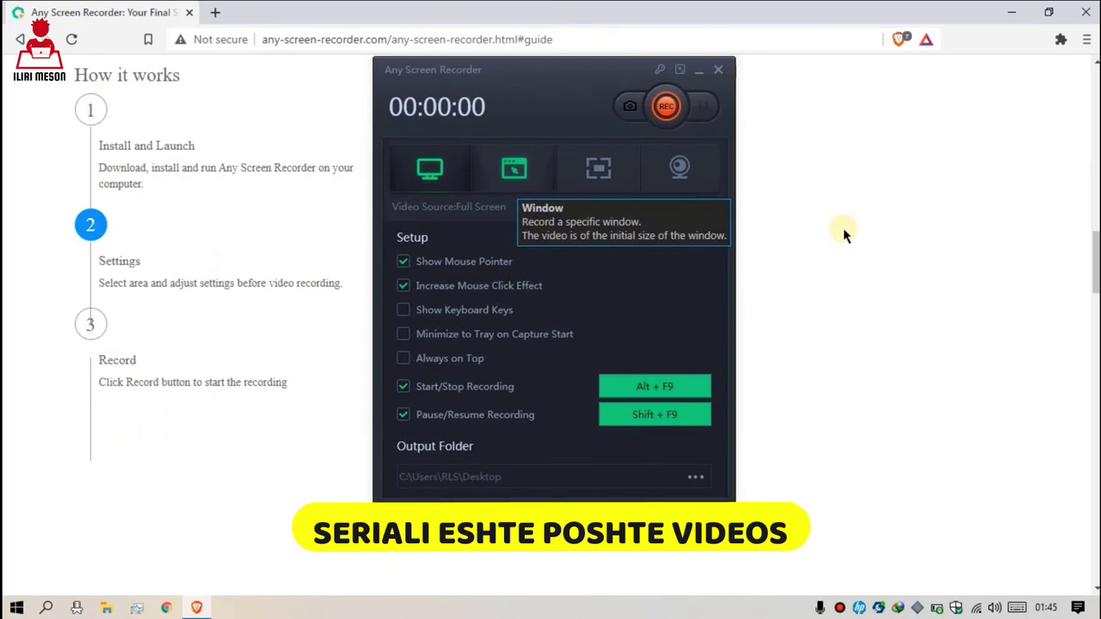
scroll(843, 230, up, 1)
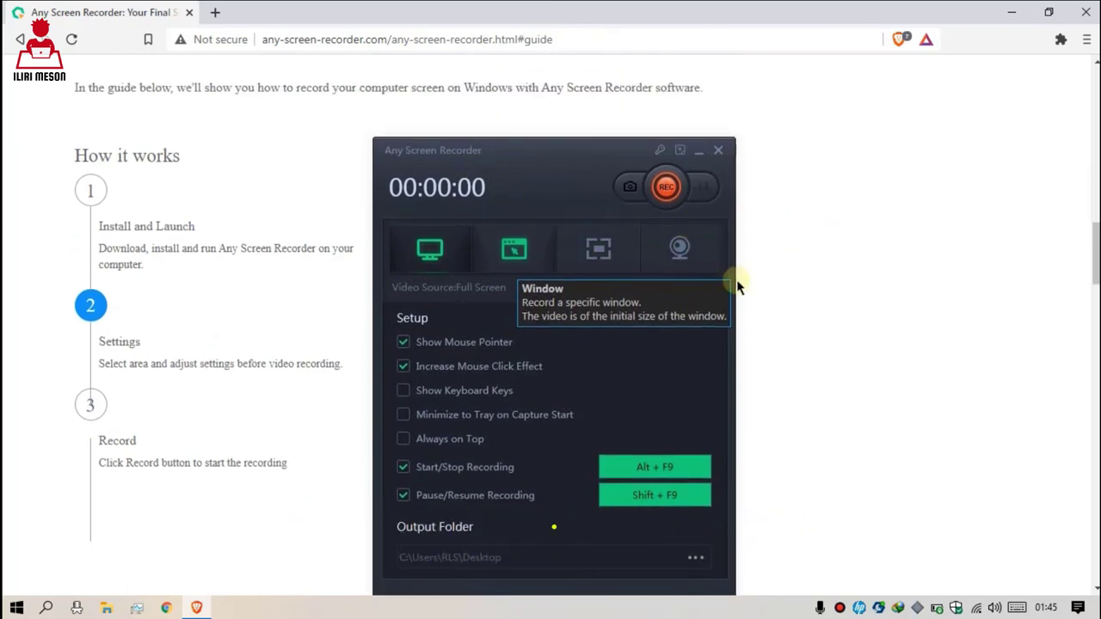
scroll(835, 277, down, 1)
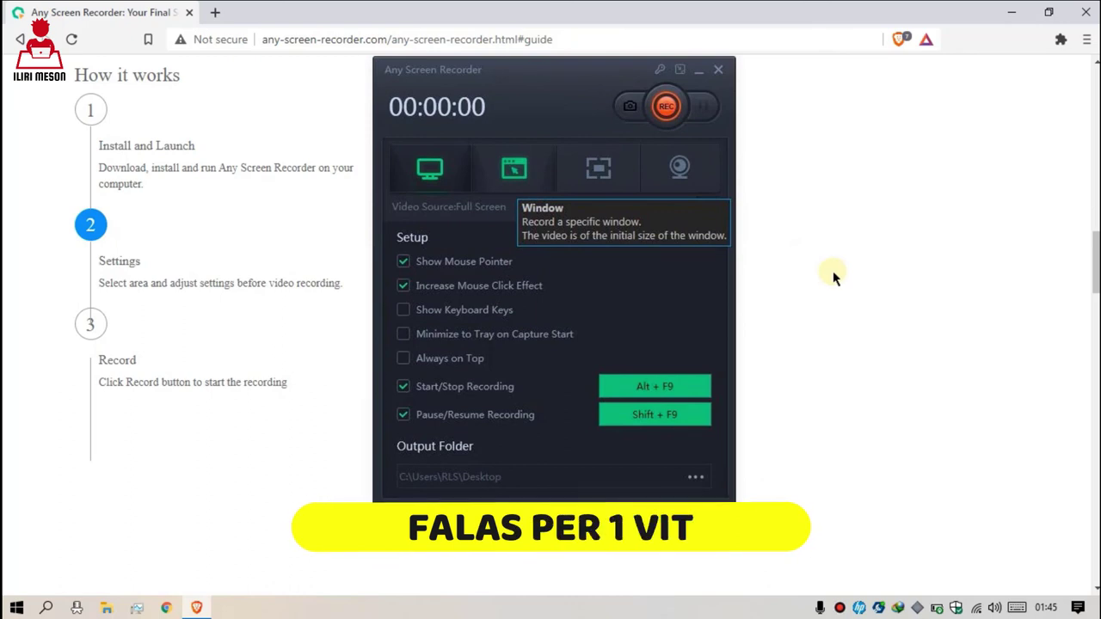
scroll(834, 277, up, 1)
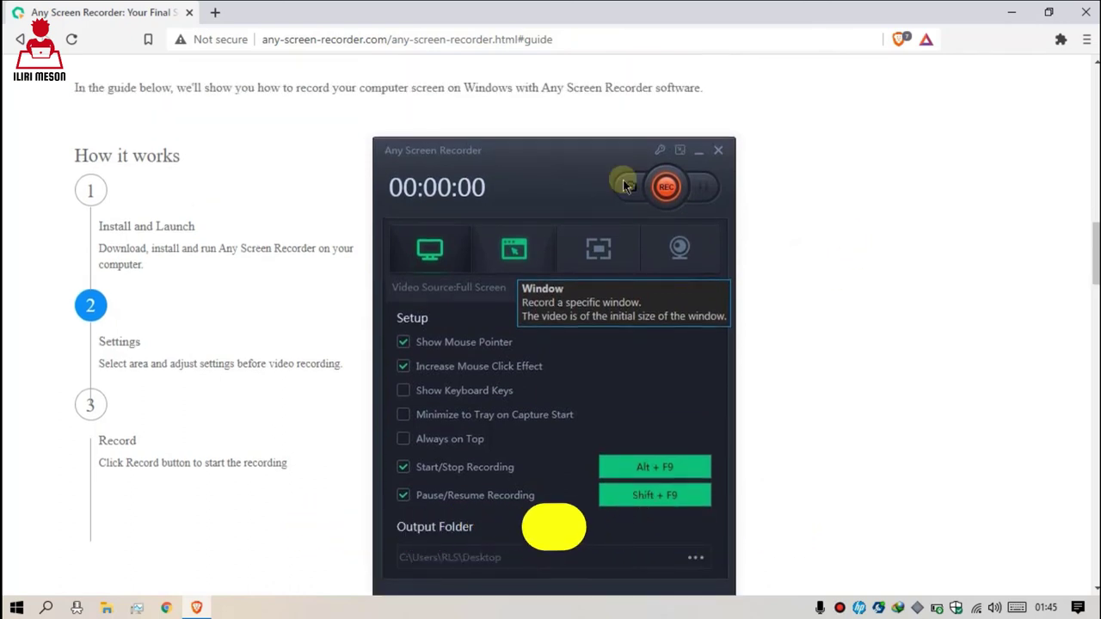
Step: Look through the Screen Recorder Solutions list and return to the product's overview and features
scroll(874, 209, down, 5)
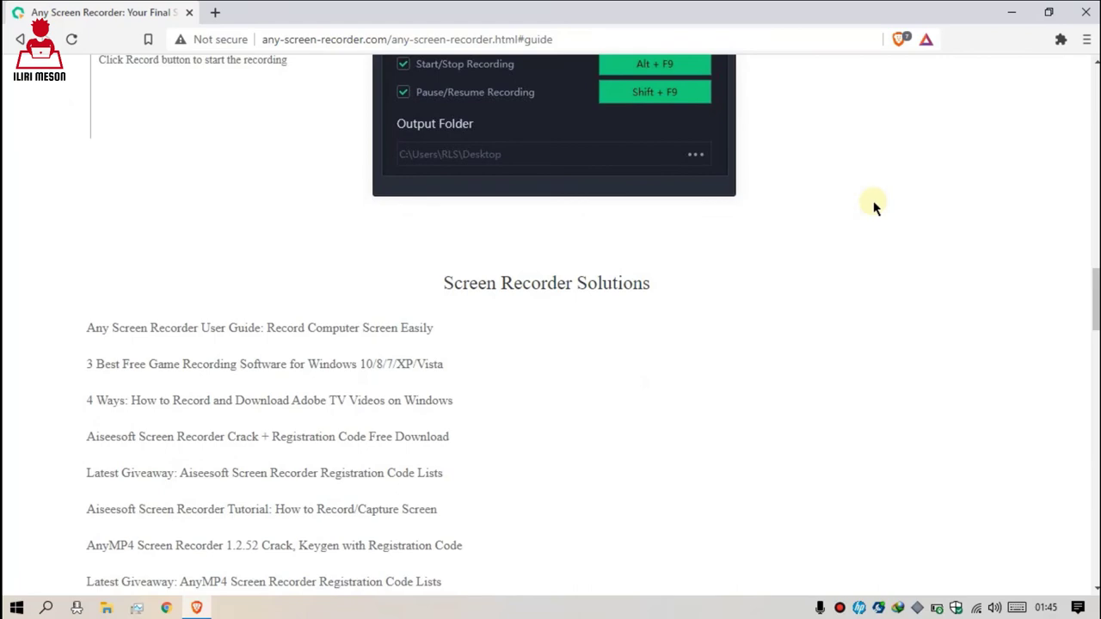
scroll(874, 205, up, 6)
scroll(874, 205, up, 8)
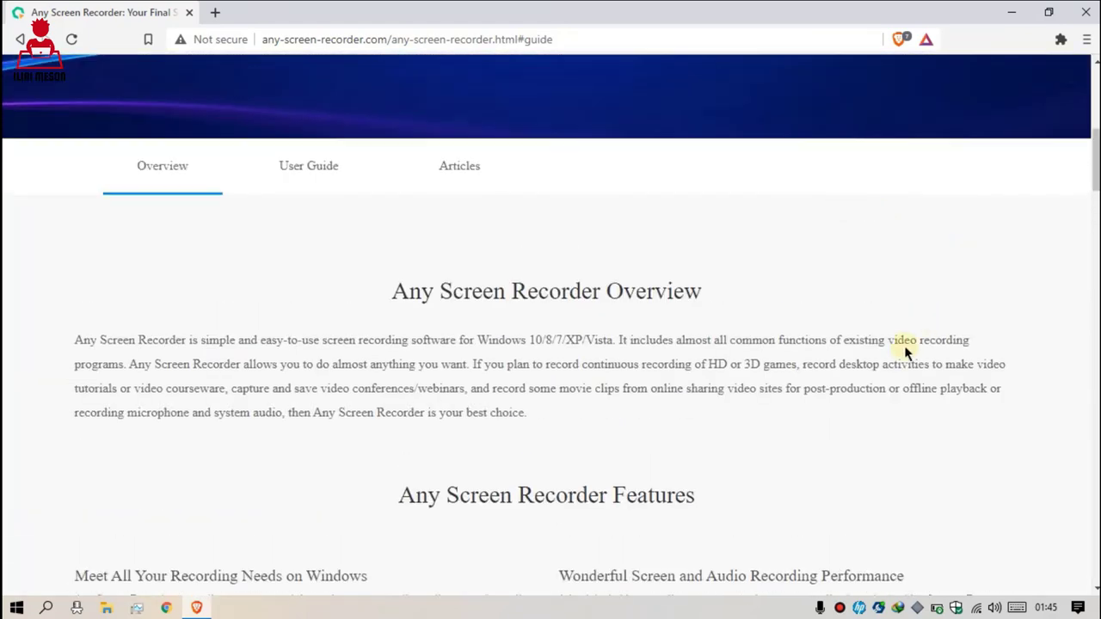
scroll(904, 351, down, 2)
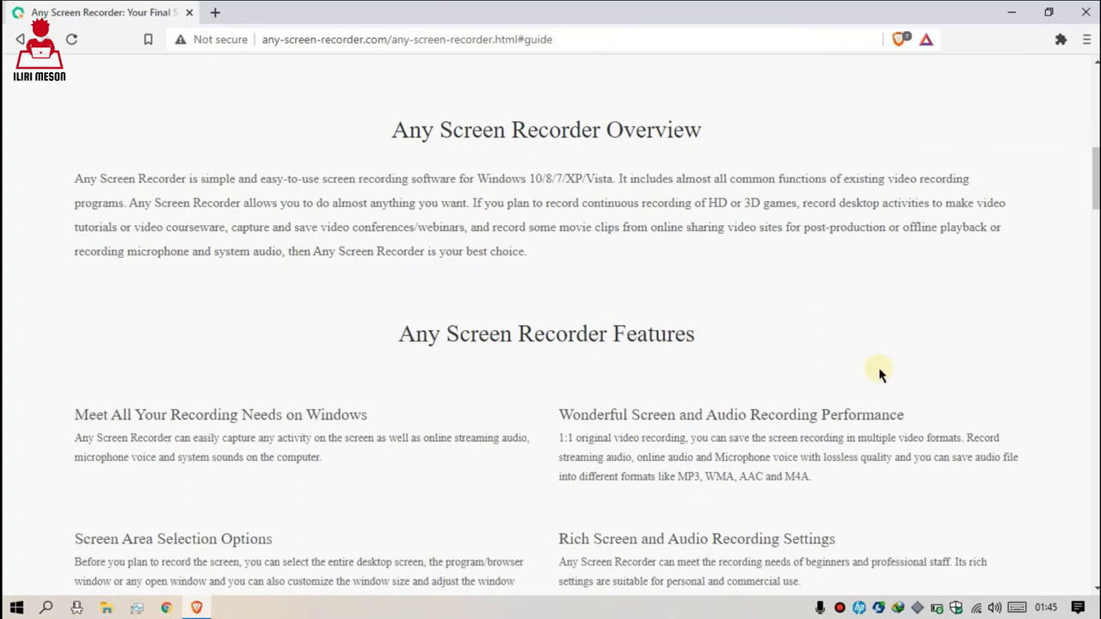